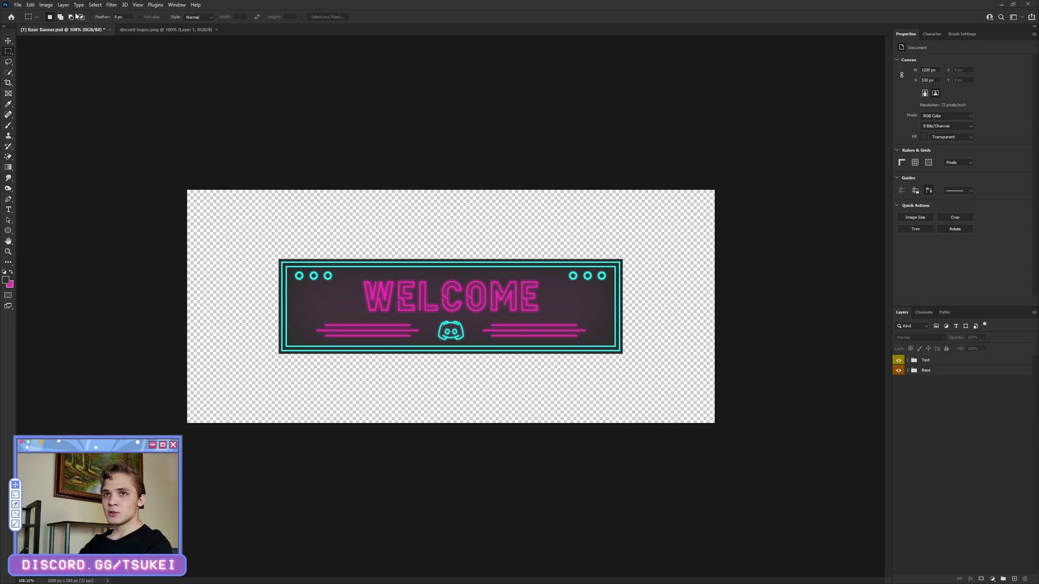
- Create the Untitled-1 document at 1200 × 530 px with Transparent background contents
left_click(30, 5)
left_click(30, 13)
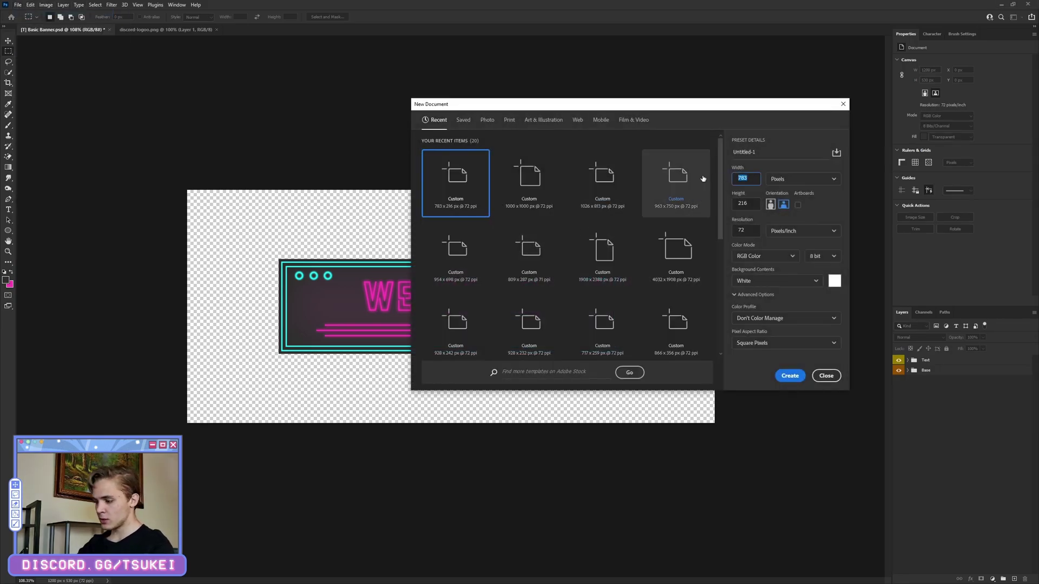
type("1200")
key("Tab")
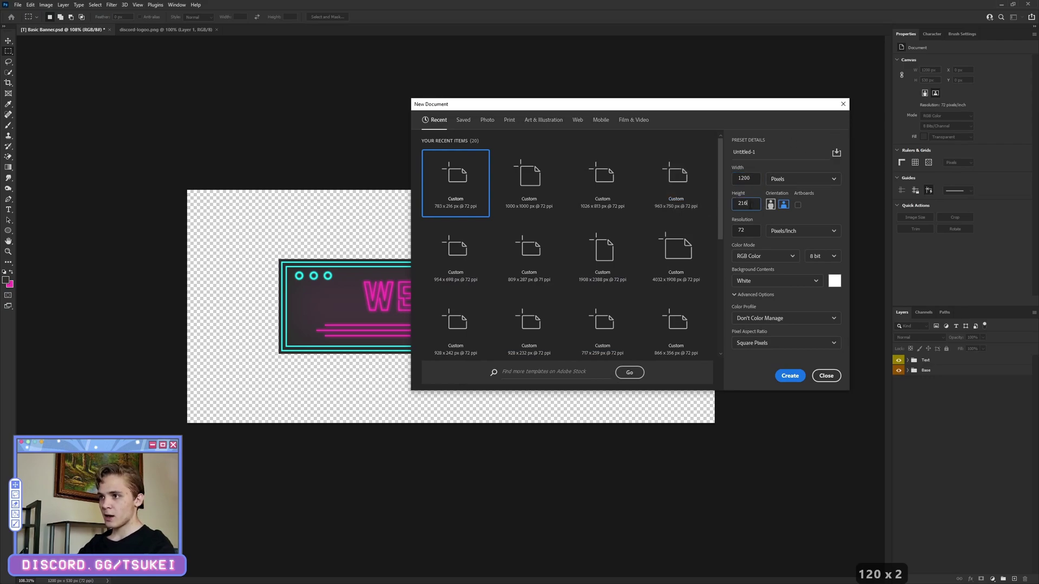
type("530")
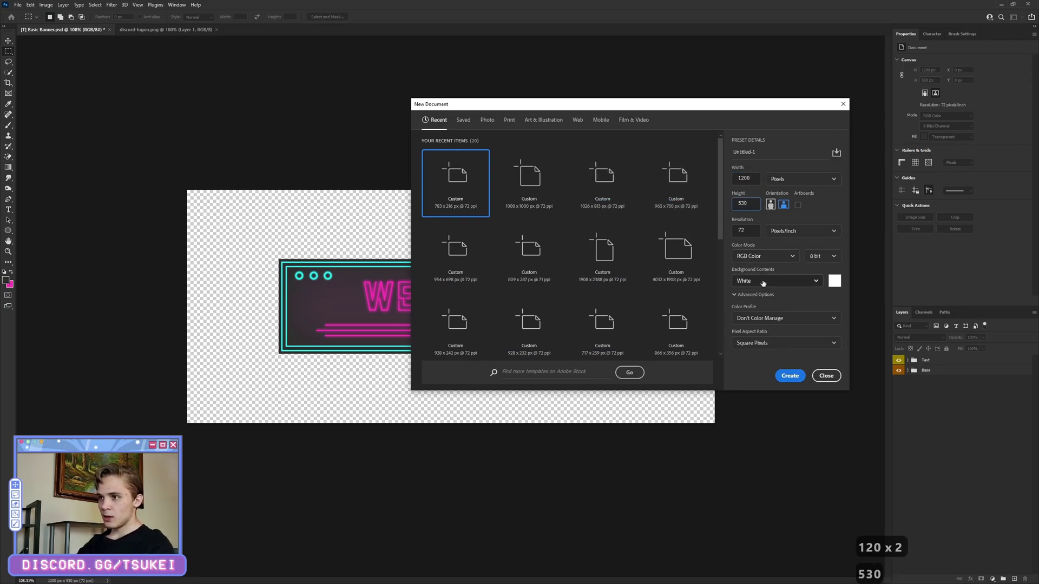
left_click(763, 281)
left_click(765, 336)
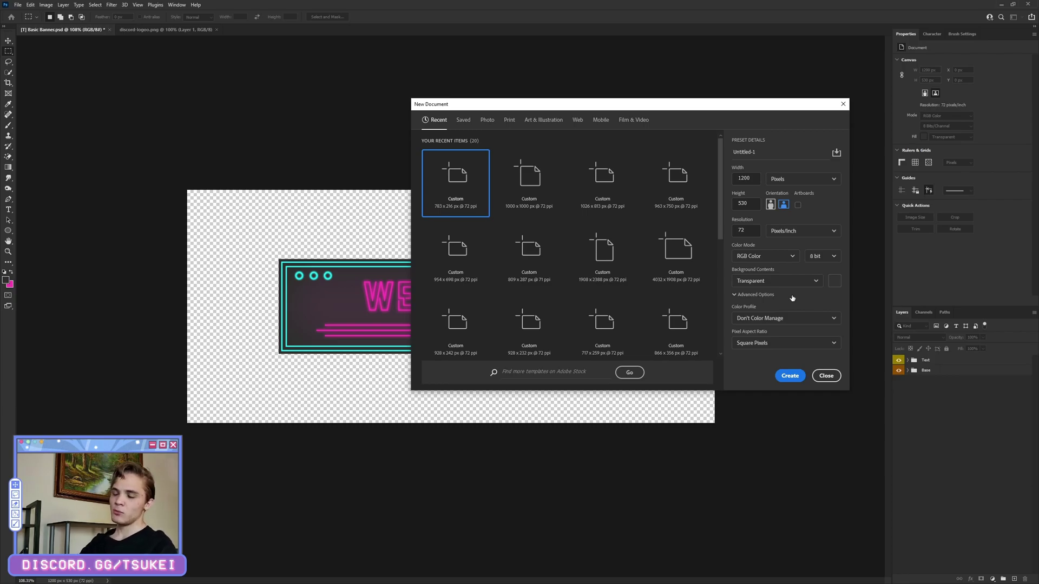
left_click(790, 375)
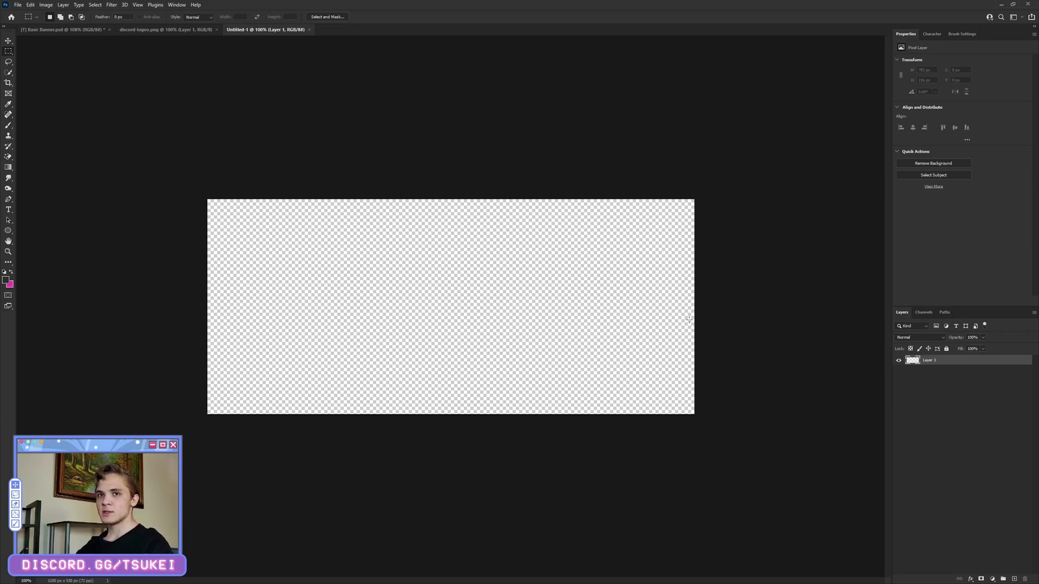
- Draw a cyan-outlined rectangle across the middle of the canvas with the Rectangle Tool
left_click(10, 234)
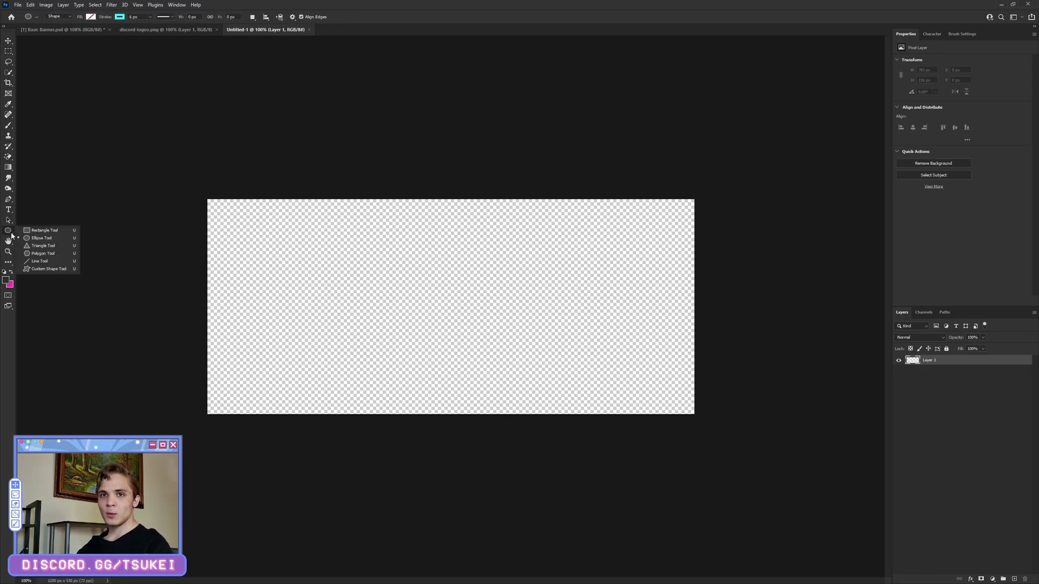
left_click(42, 230)
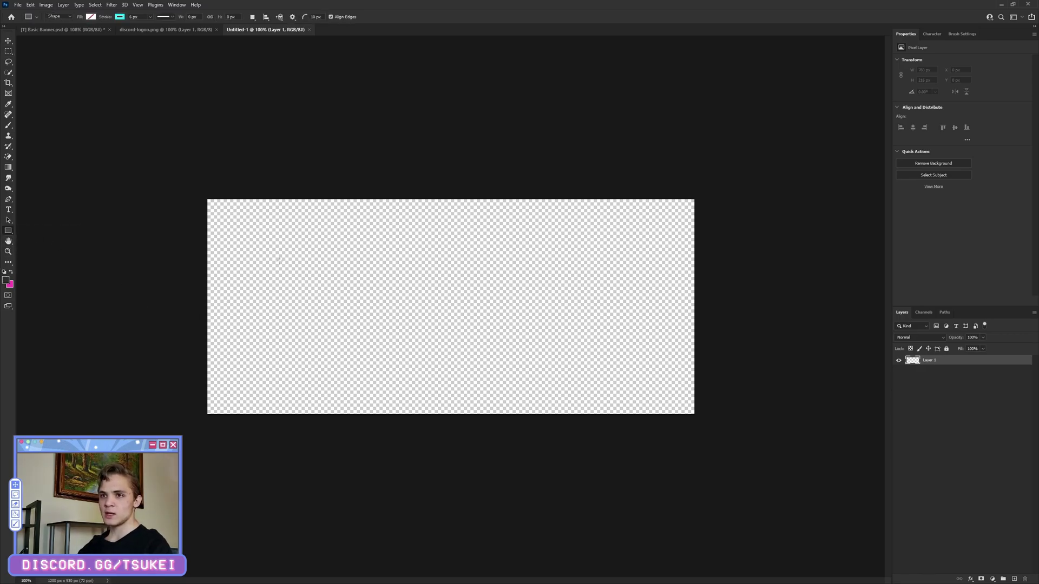
left_click_drag(277, 256, 659, 380)
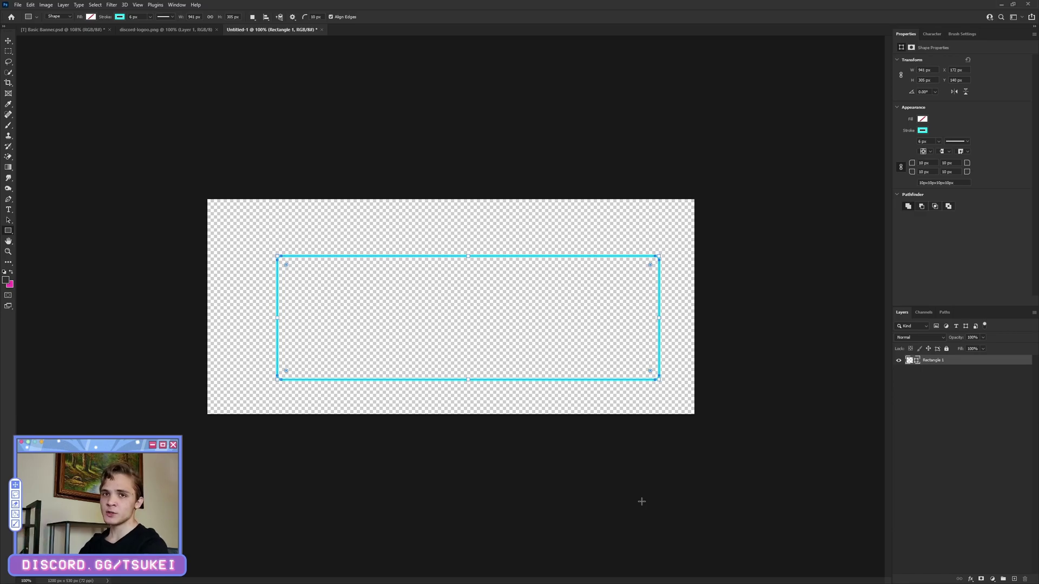
- Look over the alternative shape tools and the Window menu's panel list without changing anything
right_click(8, 230)
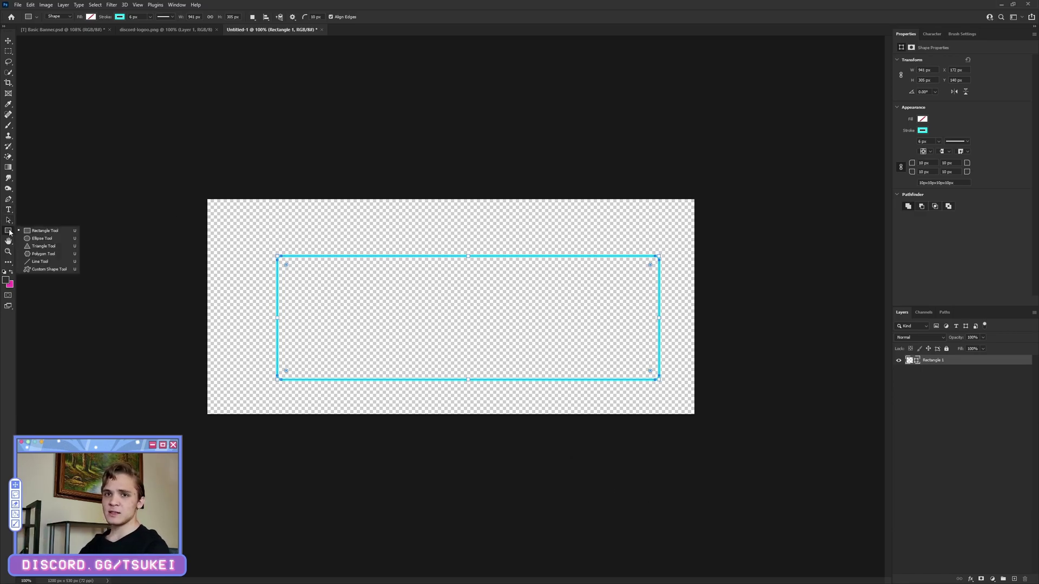
left_click(444, 4)
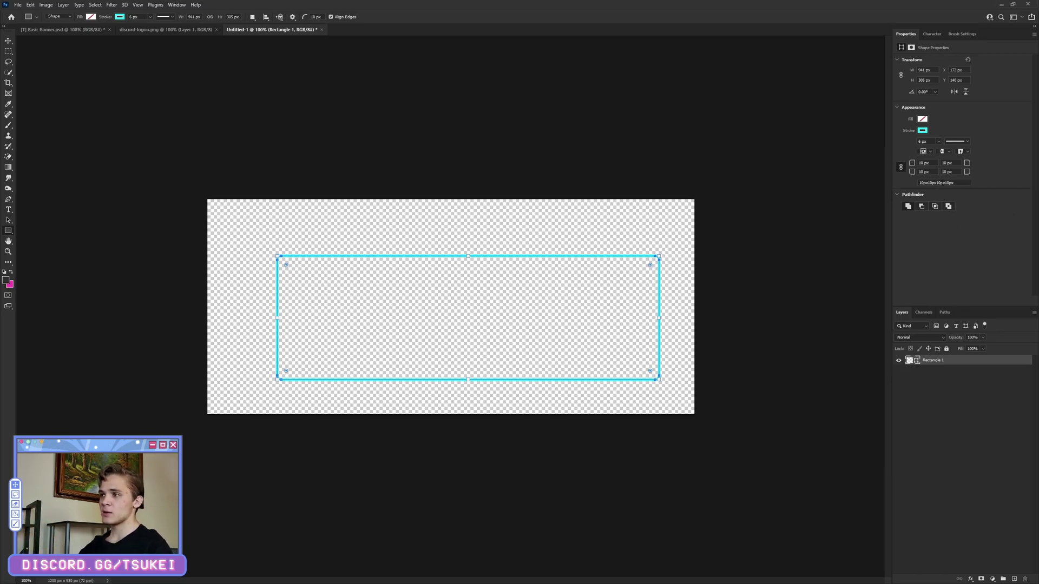
left_click(183, 4)
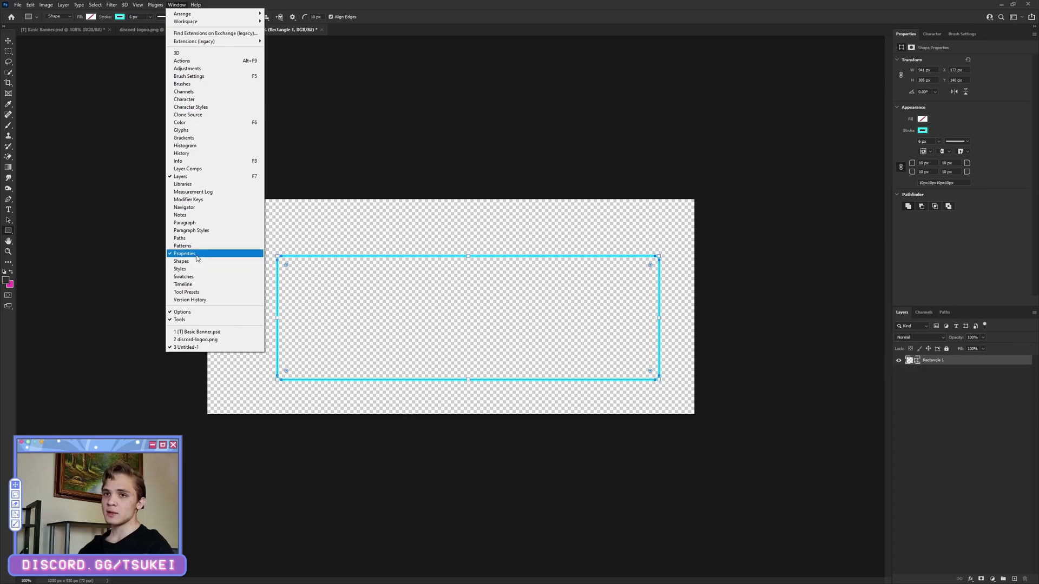
left_click(395, 44)
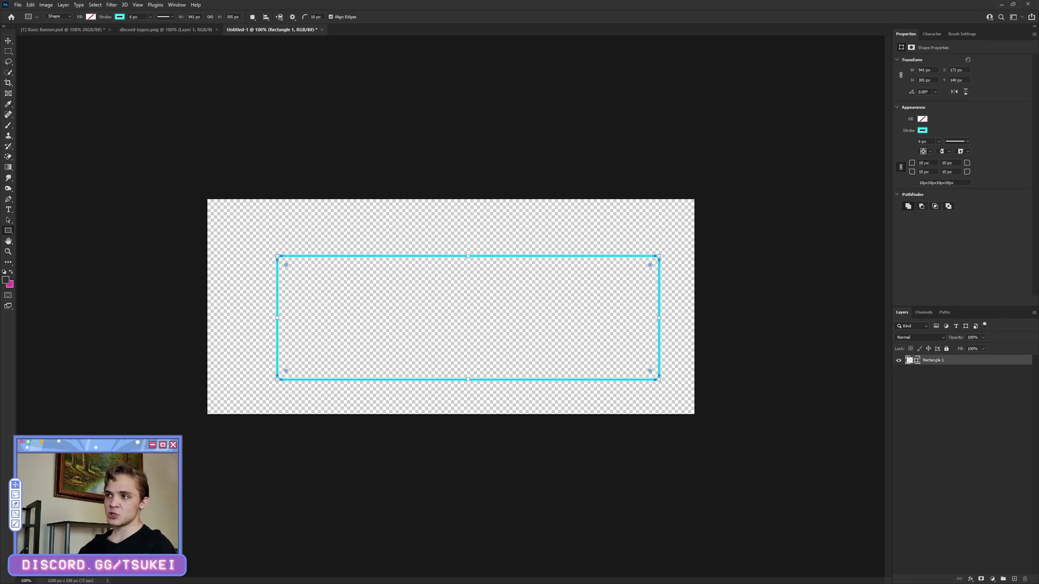
- Give Rectangle 1 0 px corner radii, no stroke, and a #2e2e2e dark grey fill
type("0")
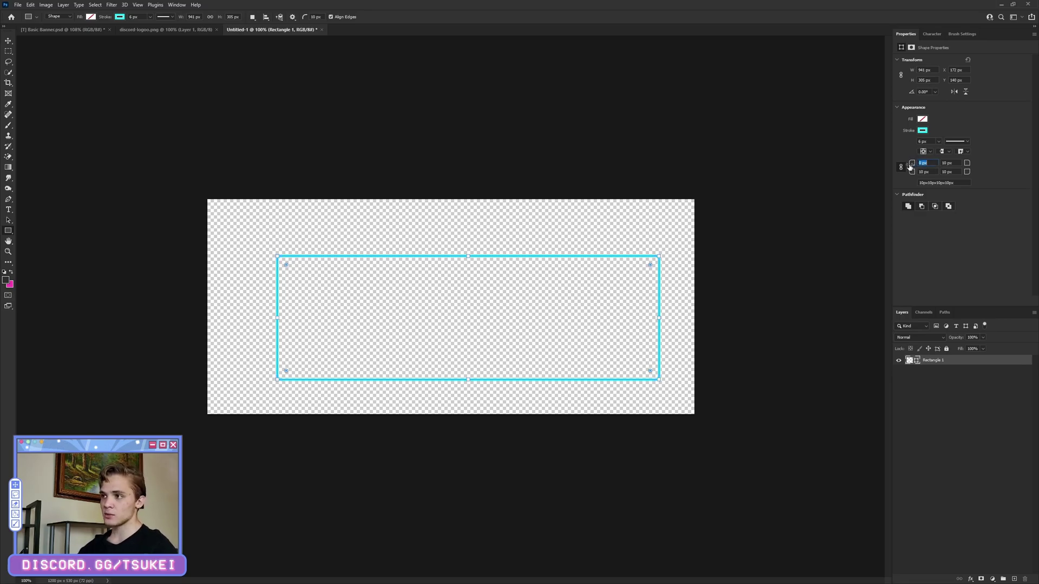
key("Return")
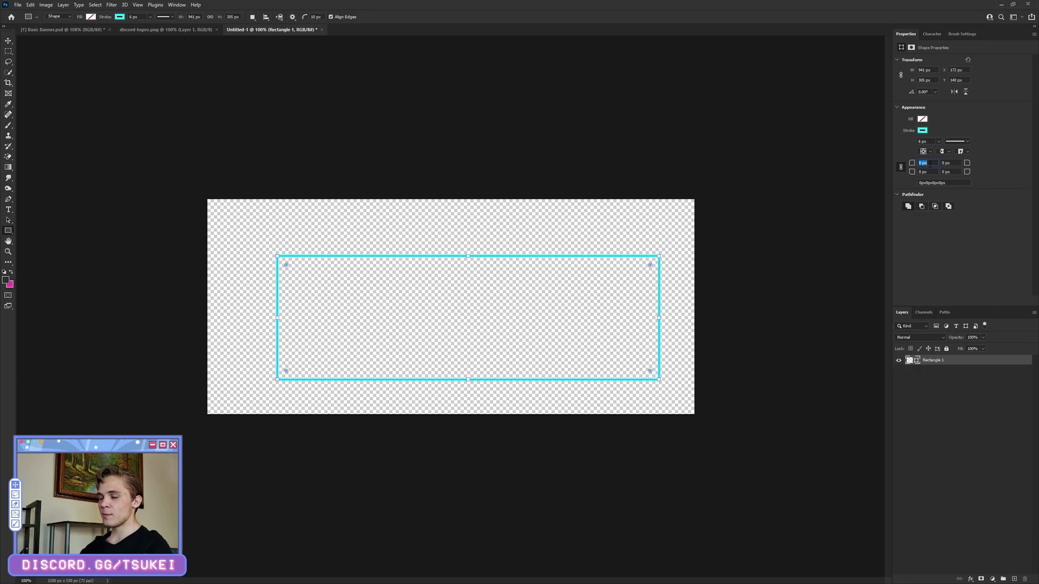
left_click(922, 131)
left_click(905, 147)
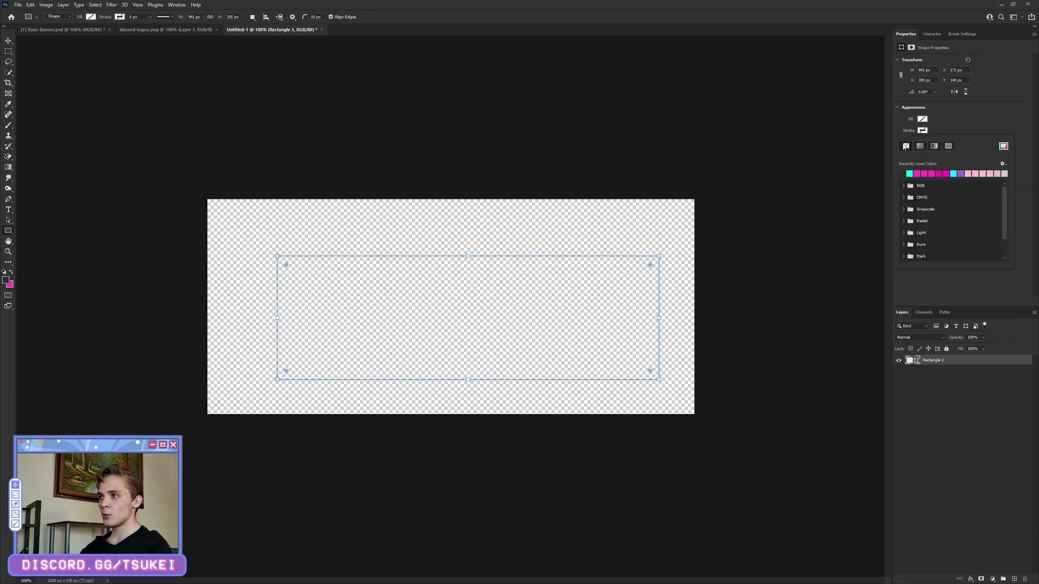
left_click(923, 119)
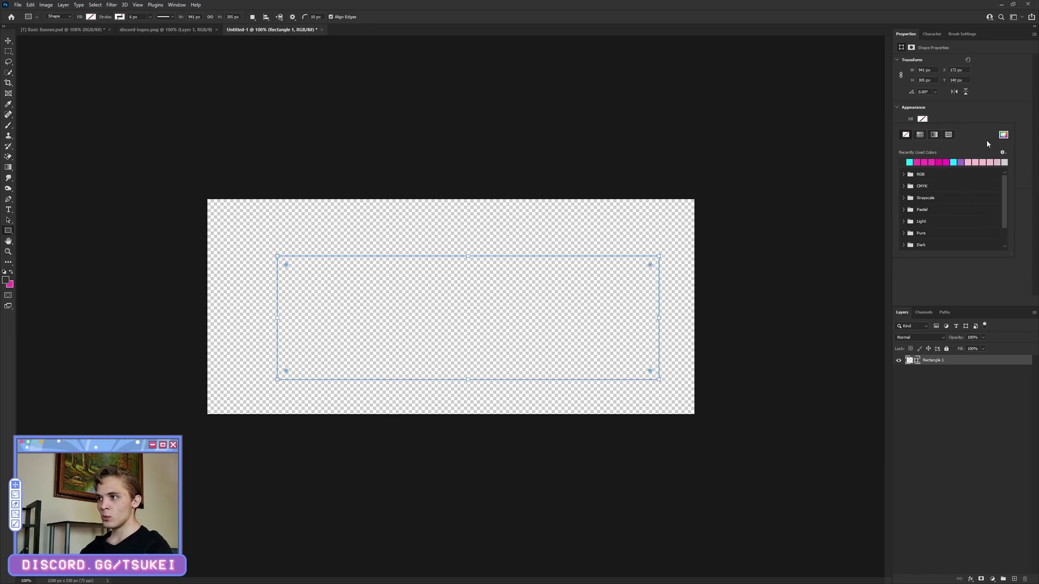
left_click(1004, 135)
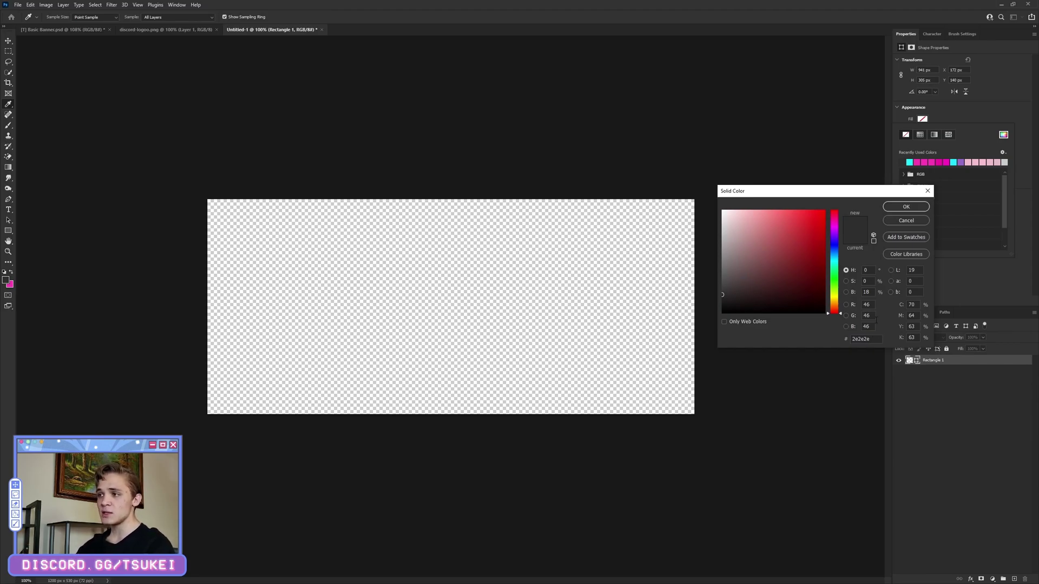
left_click(906, 206)
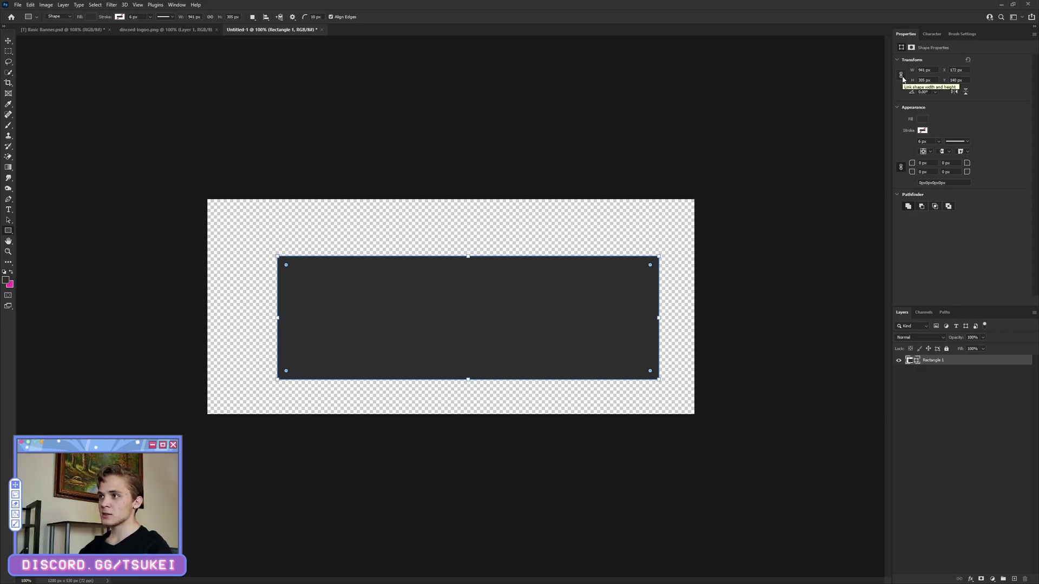
- Resize the dark grey rectangle to 780 × 215 px in Properties
left_click(923, 70)
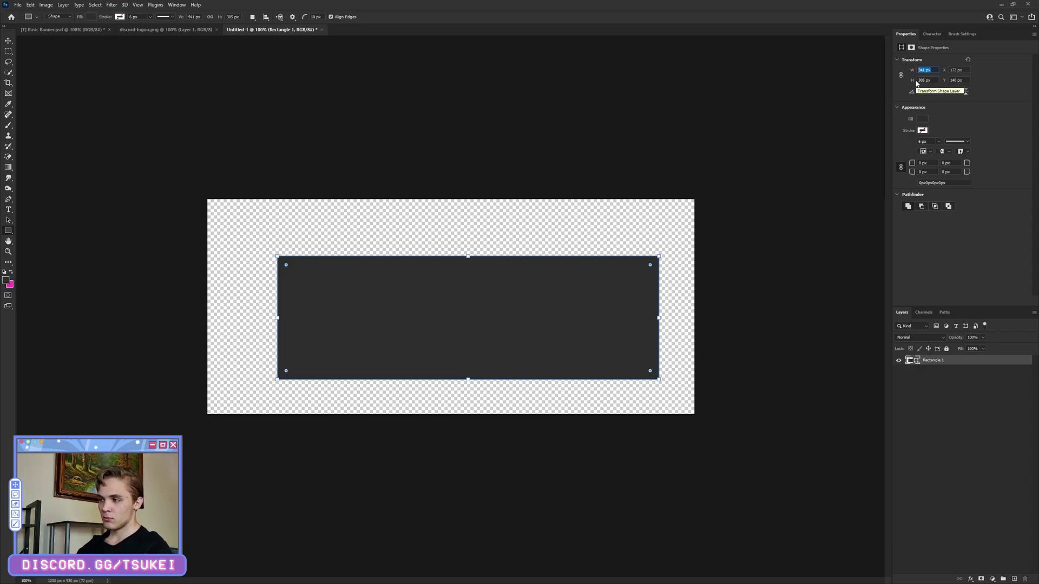
type("780")
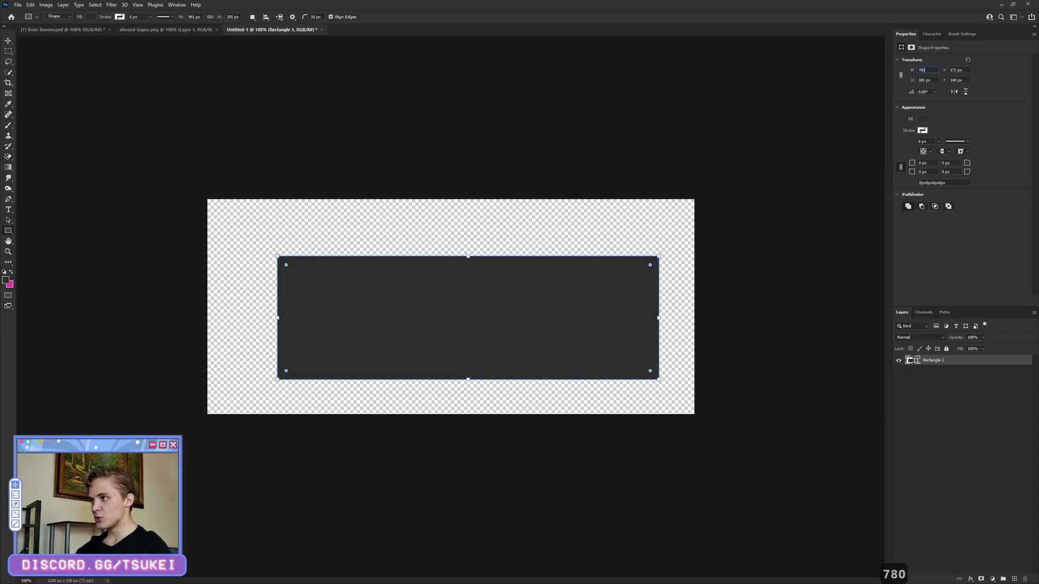
key("Return")
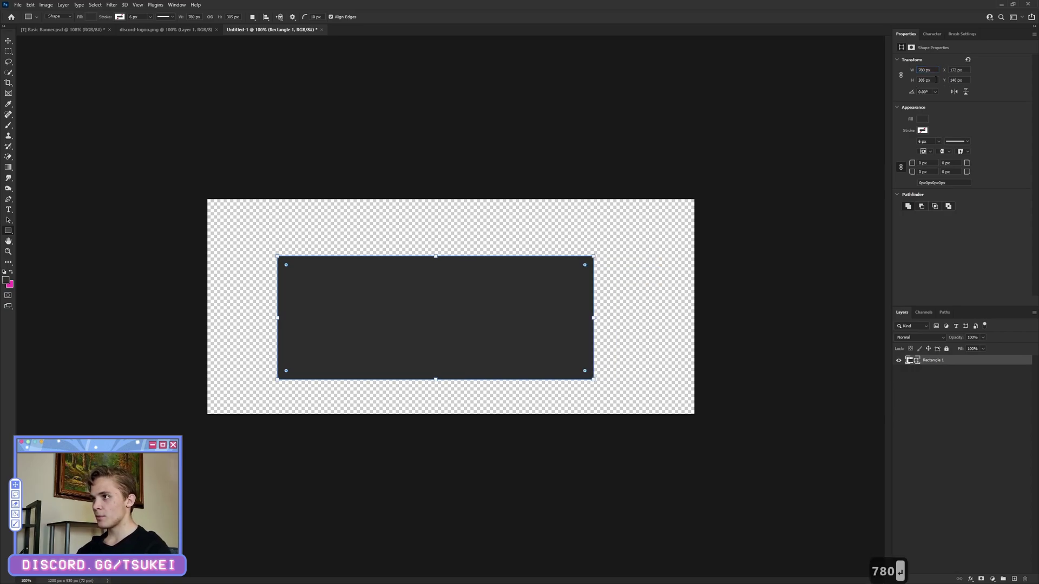
left_click(932, 81)
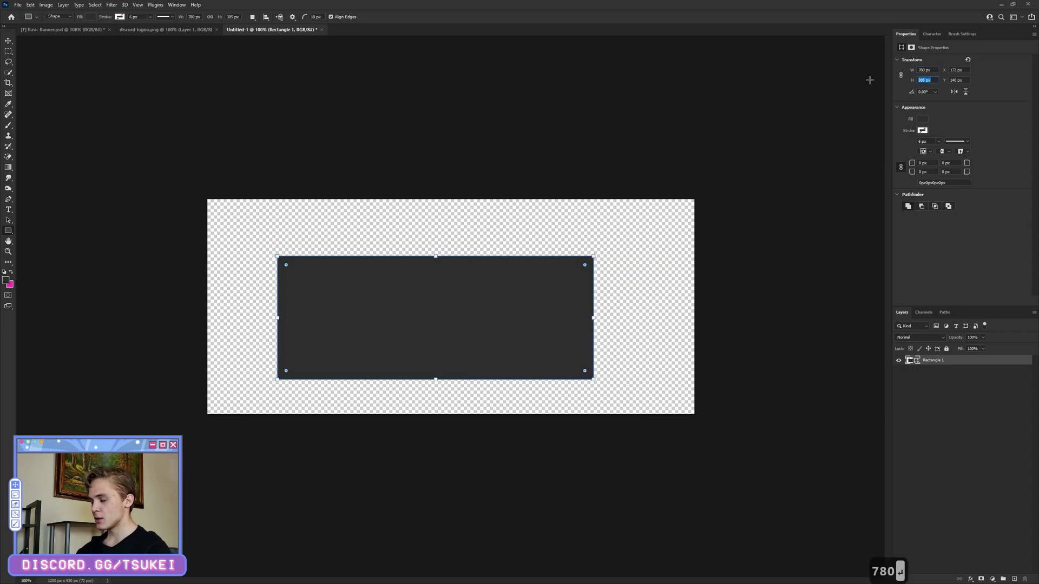
type("215")
key("Return")
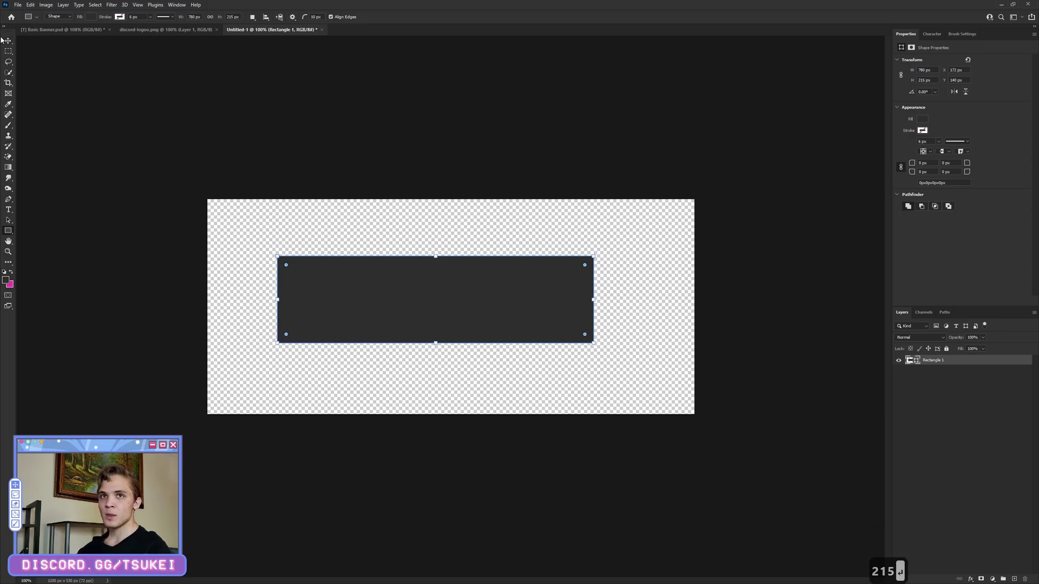
- Move the rectangle so it sits centred horizontally on the canvas
left_click(8, 40)
key("space")
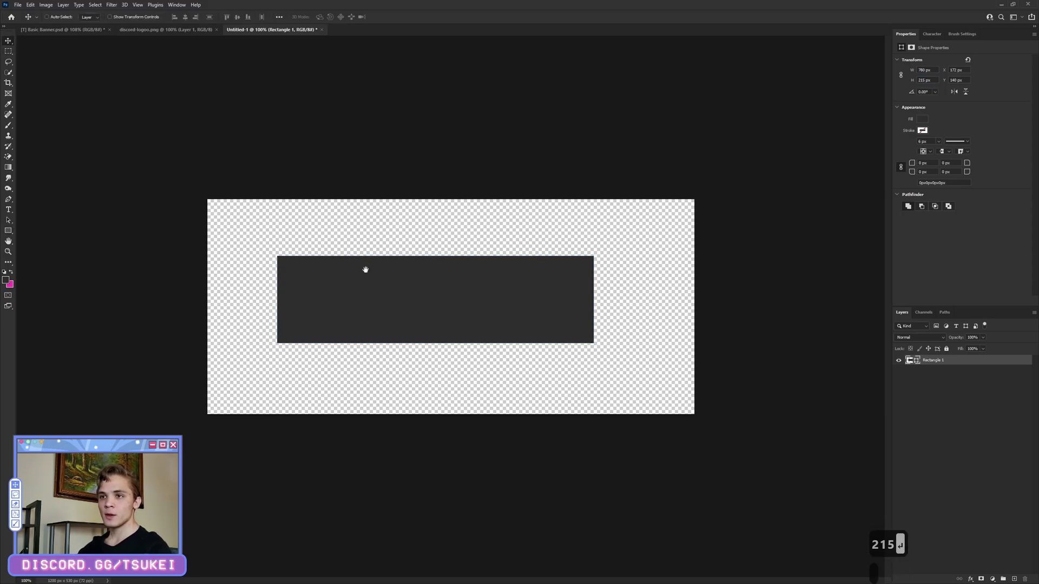
scroll(376, 299, "up", 3)
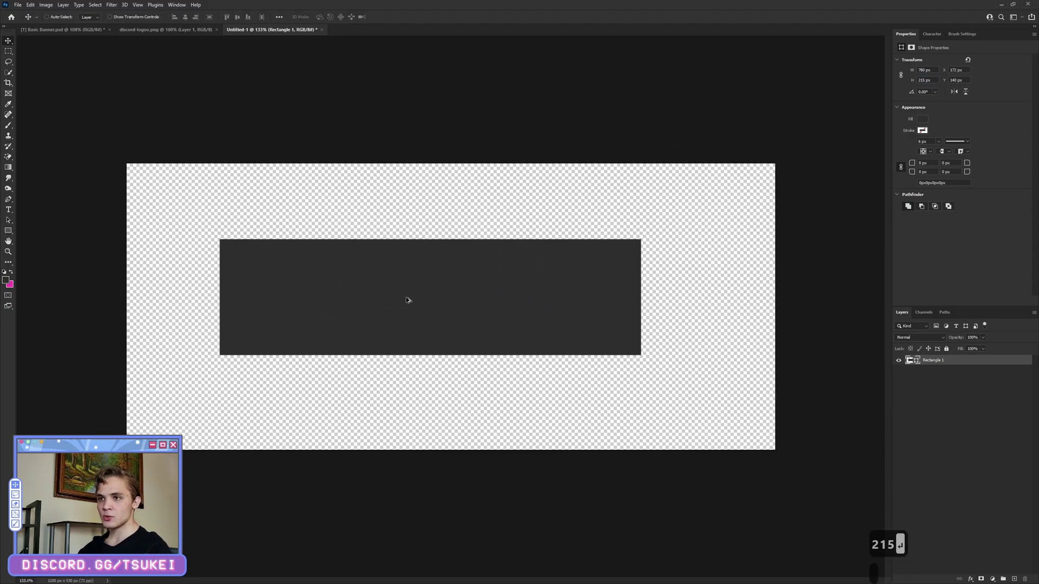
left_click_drag(407, 299, 457, 323)
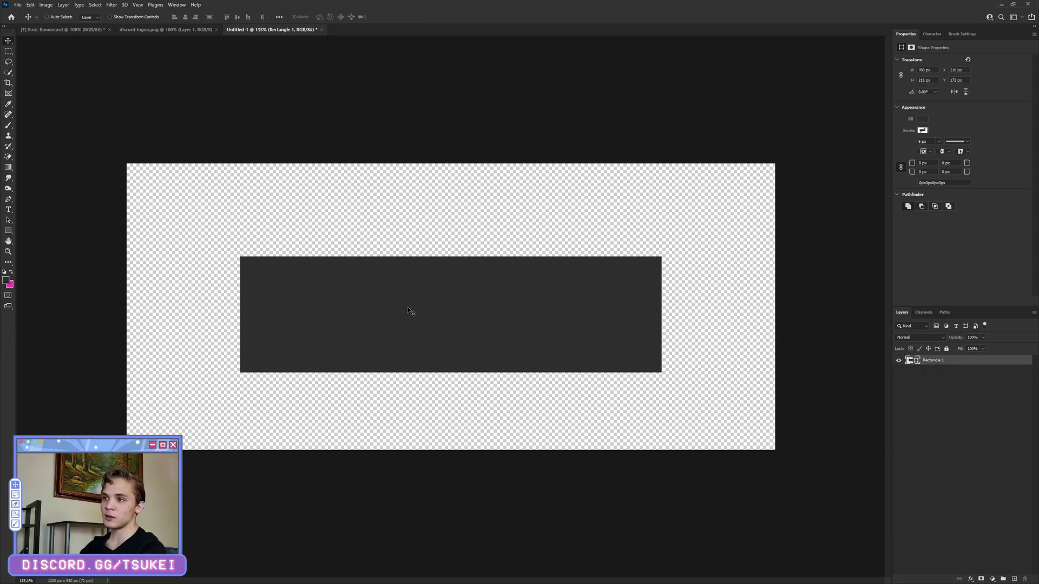
- Put the rectangle into a new group named Base Area
key("ctrl+g")
double_click(938, 360)
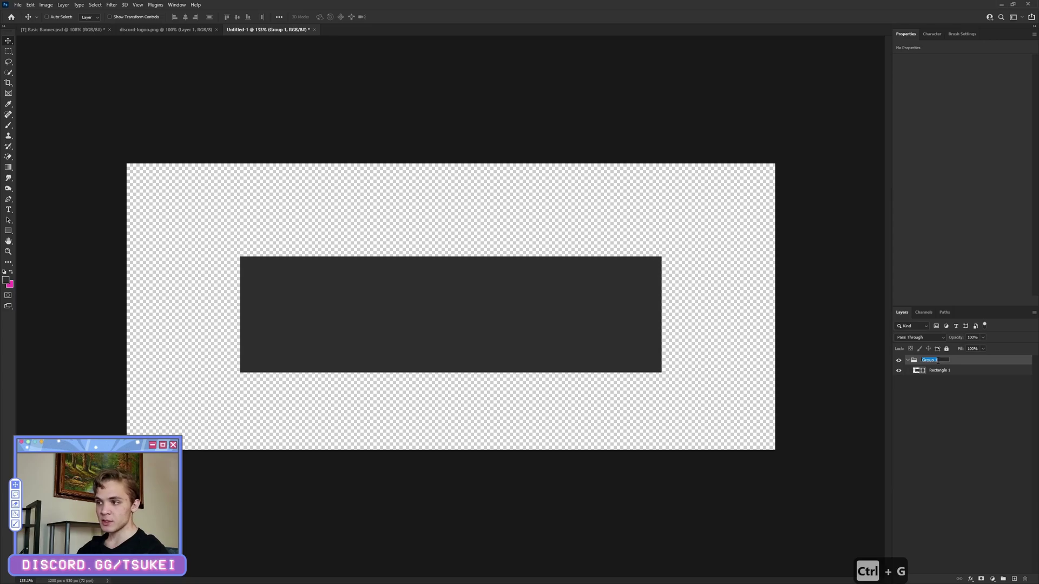
type("Base Area")
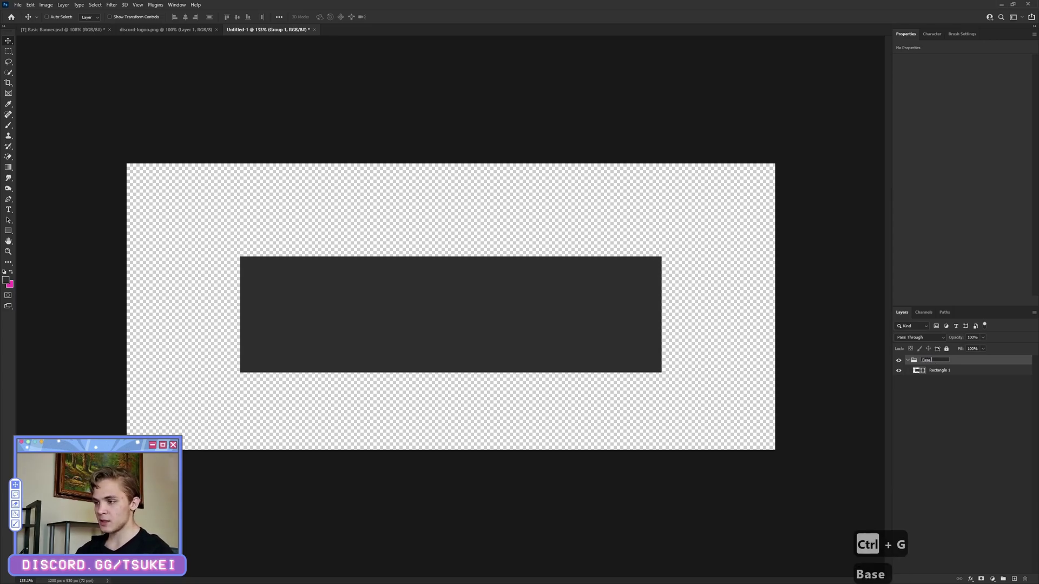
key("Return")
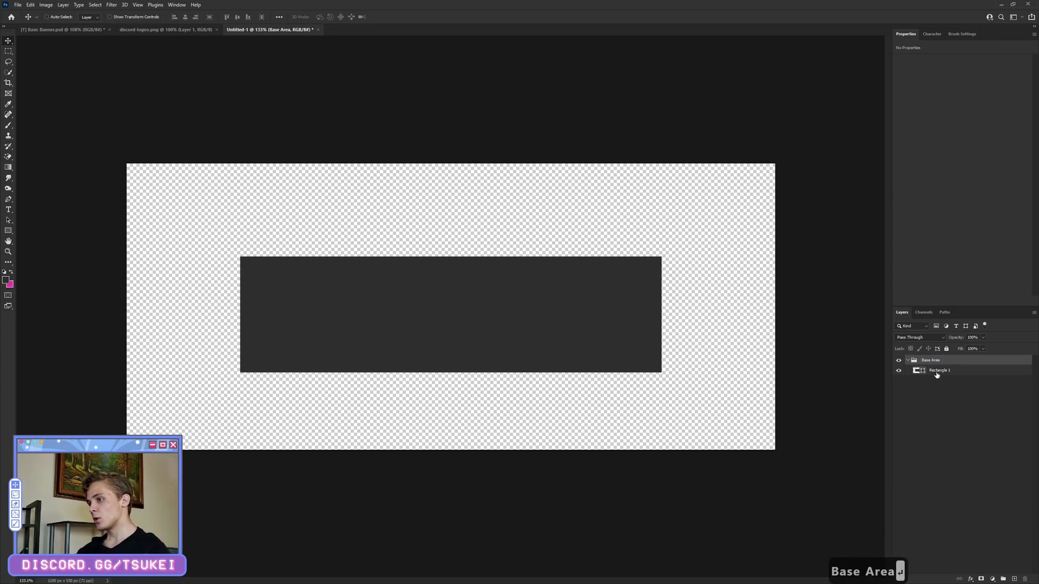
- Rename the rectangle Base, add an empty layer above it, and copy the cyan hex code
double_click(937, 371)
type("Base")
key("Return")
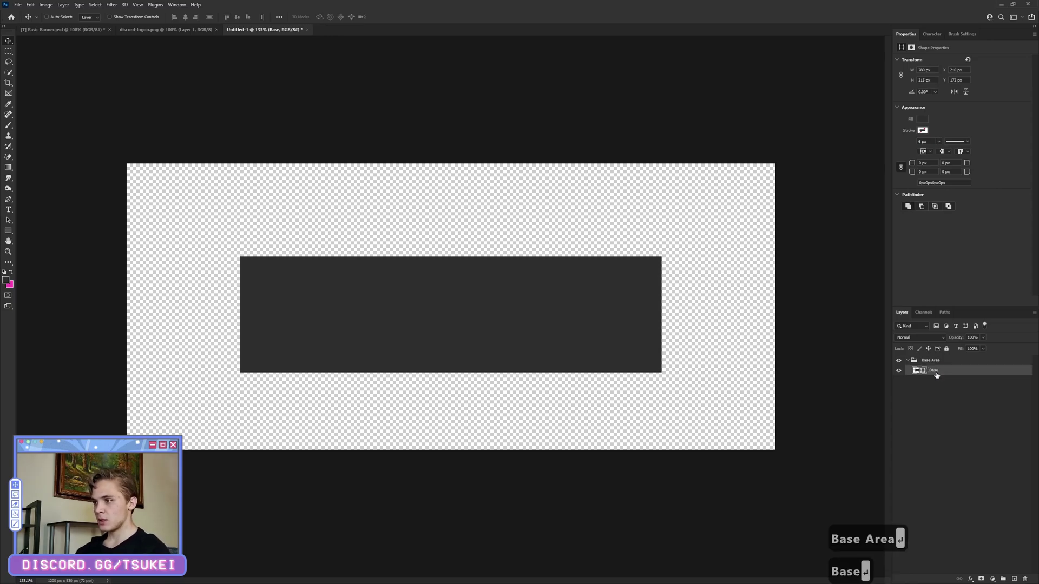
left_click(1014, 579)
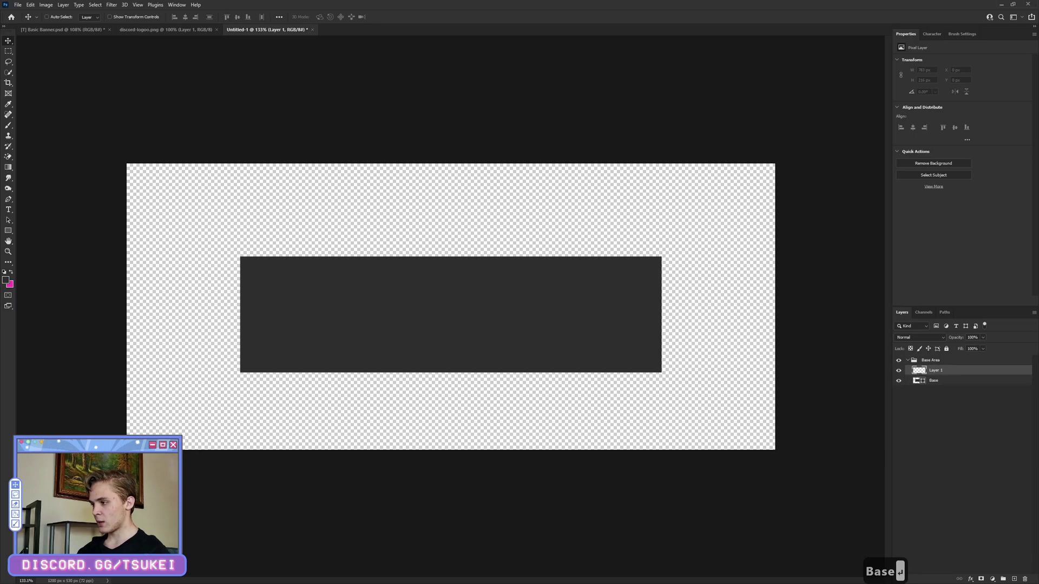
key("ctrl+c")
key("ctrl+c")
key("ctrl+c")
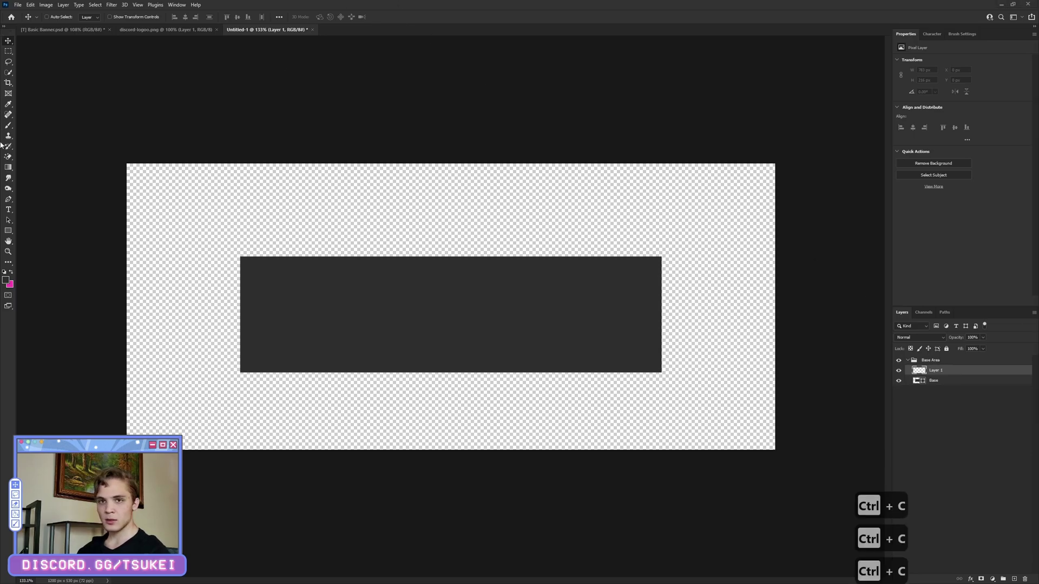
- Set the foreground colour to cyan #1eeff7
left_click(6, 280)
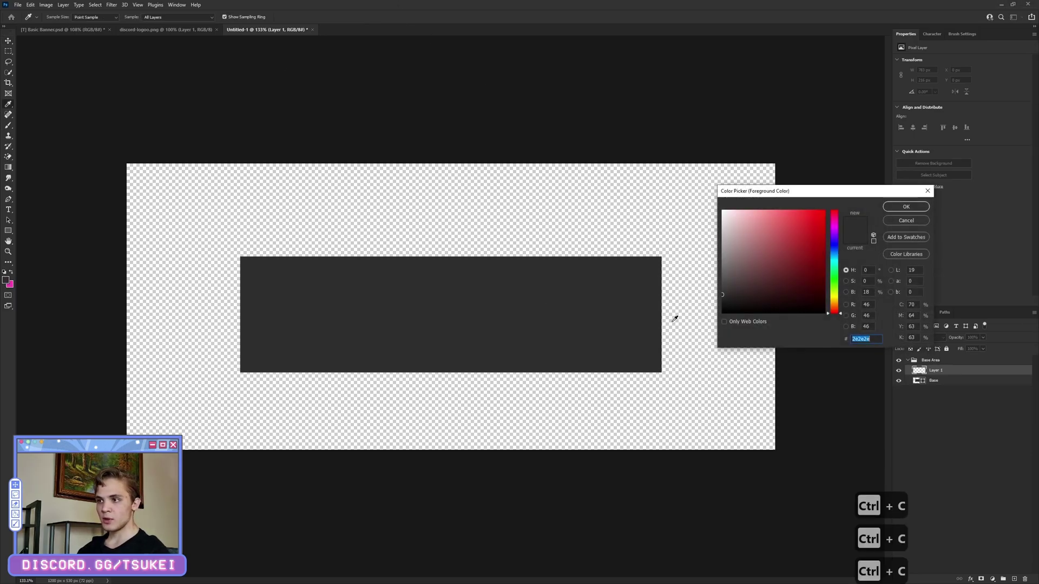
key("ctrl+v")
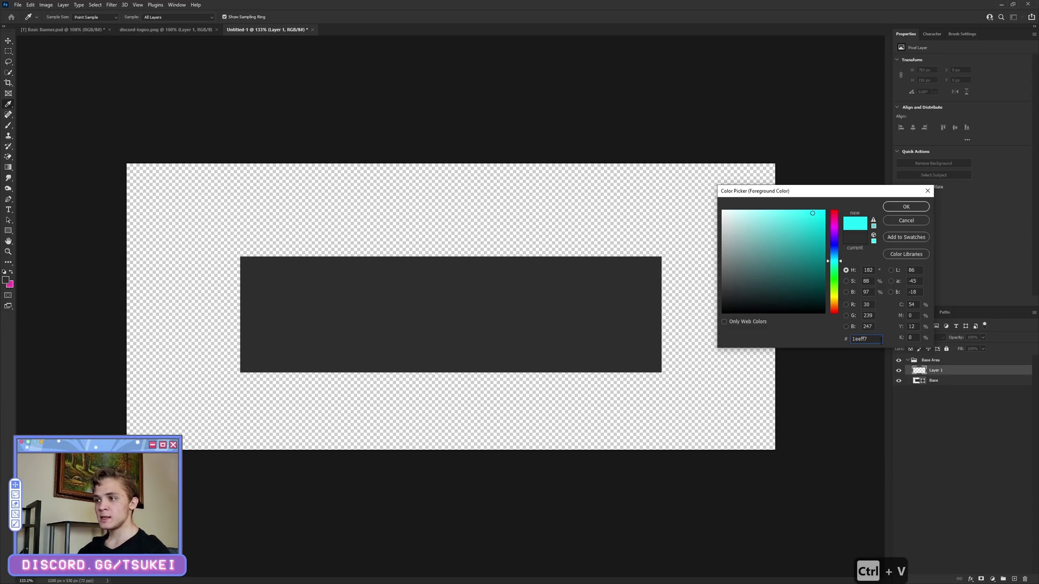
left_click(907, 207)
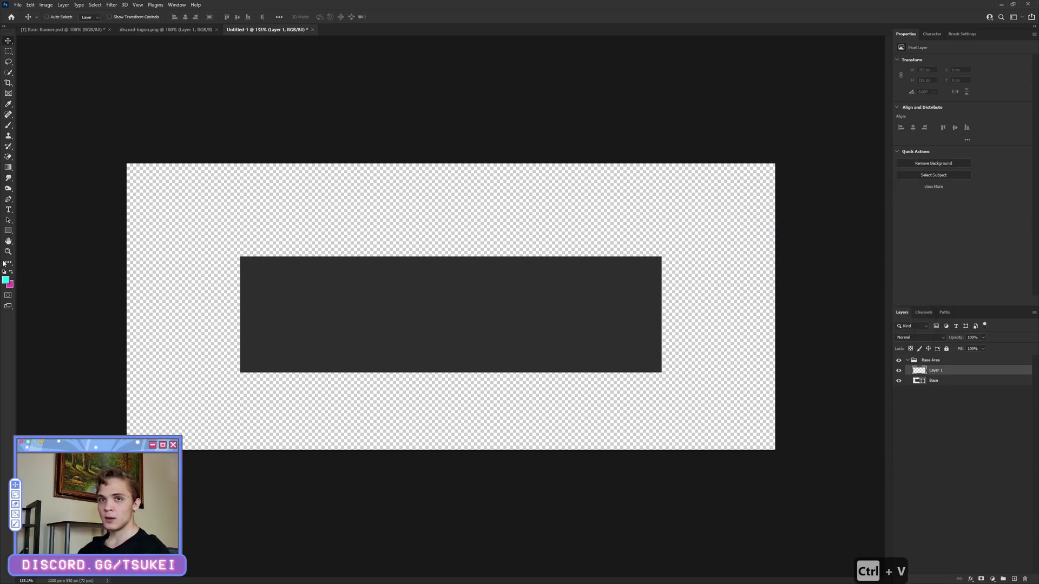
- Draw a rectangle inside the dark banner with square corners and a 3 px stroke
left_click(12, 233)
left_click(38, 231)
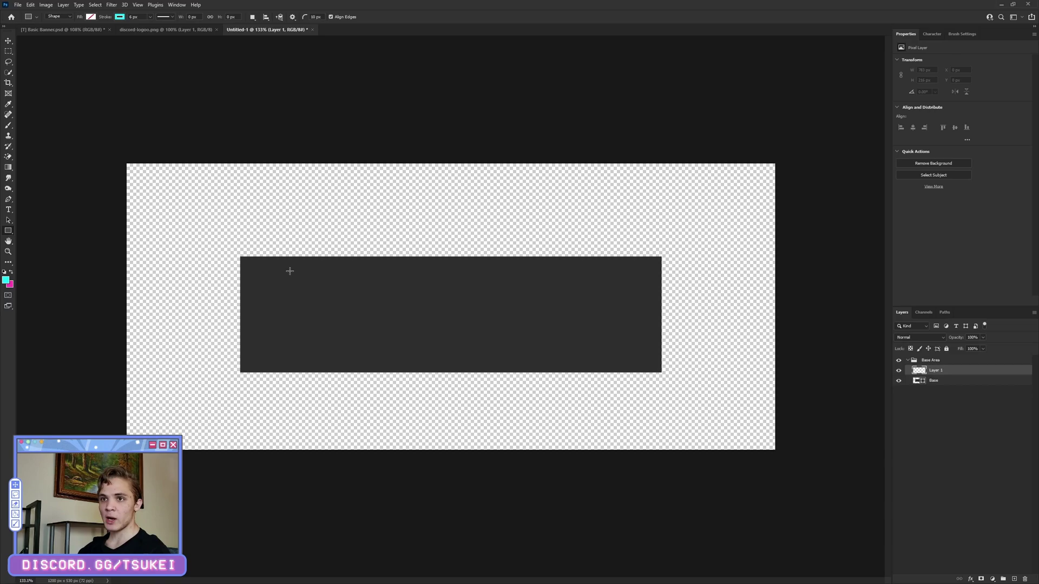
left_click_drag(256, 268, 668, 363)
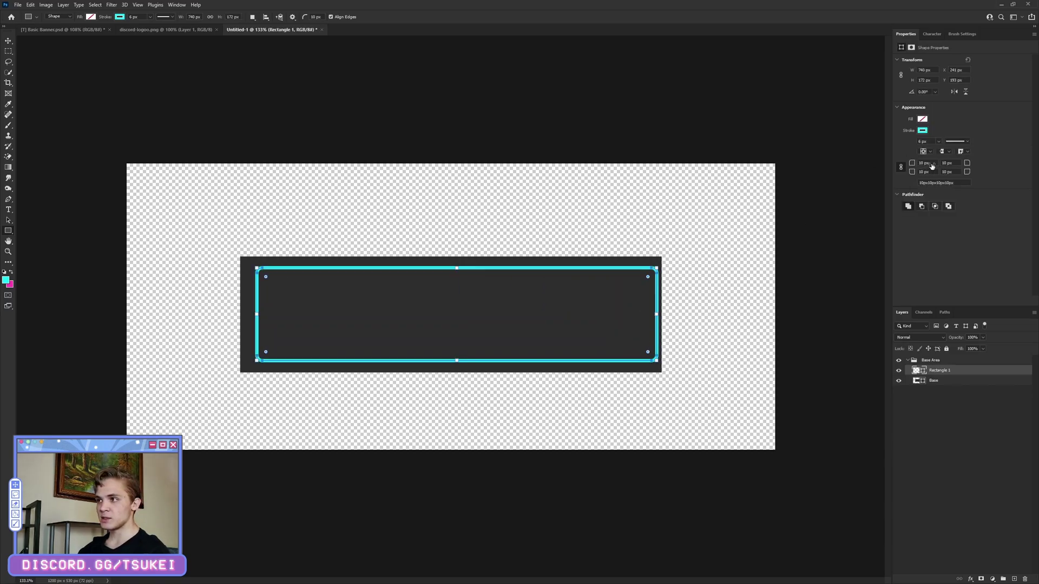
left_click_drag(839, 170, 838, 171)
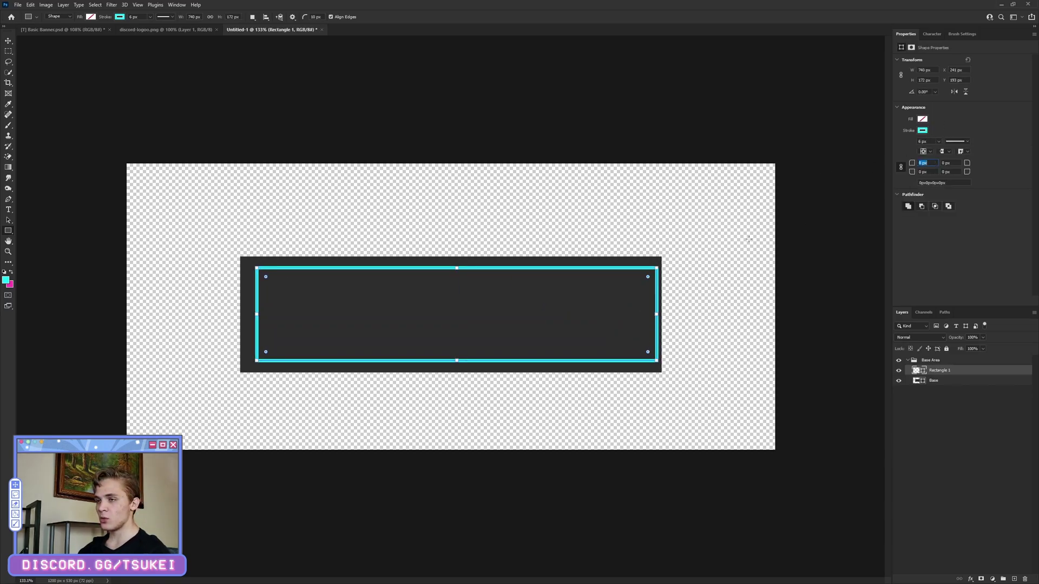
key("shift+Tab")
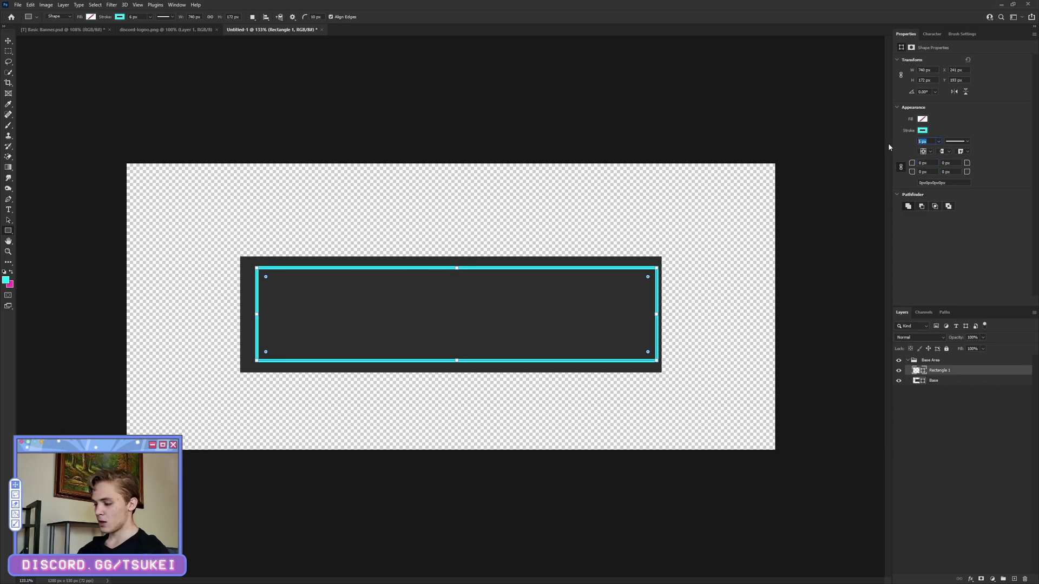
type("3")
key("Return")
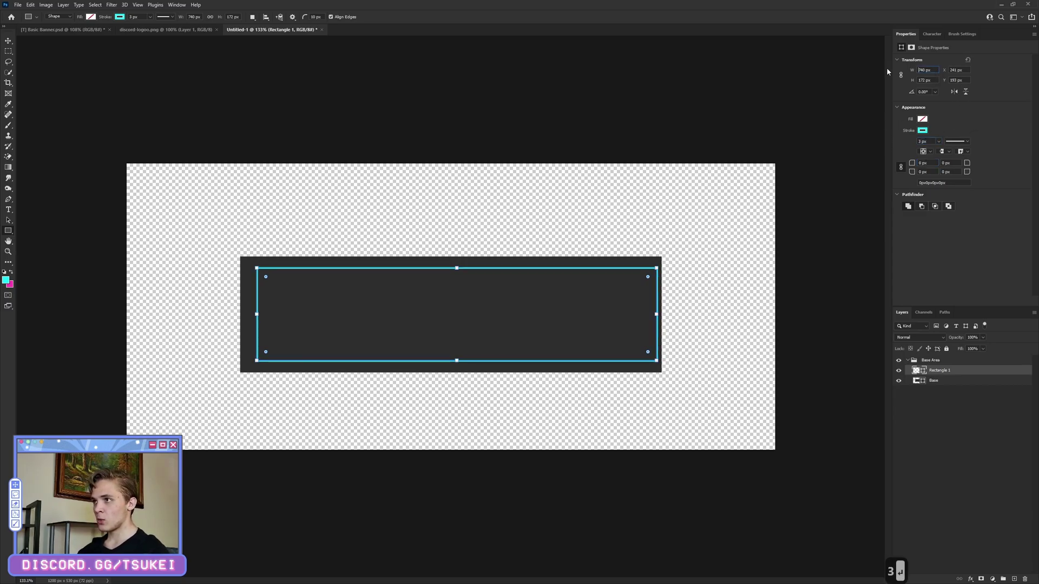
- Size the cyan frame to 770 × 204 px
key("ctrl+a")
type("77")
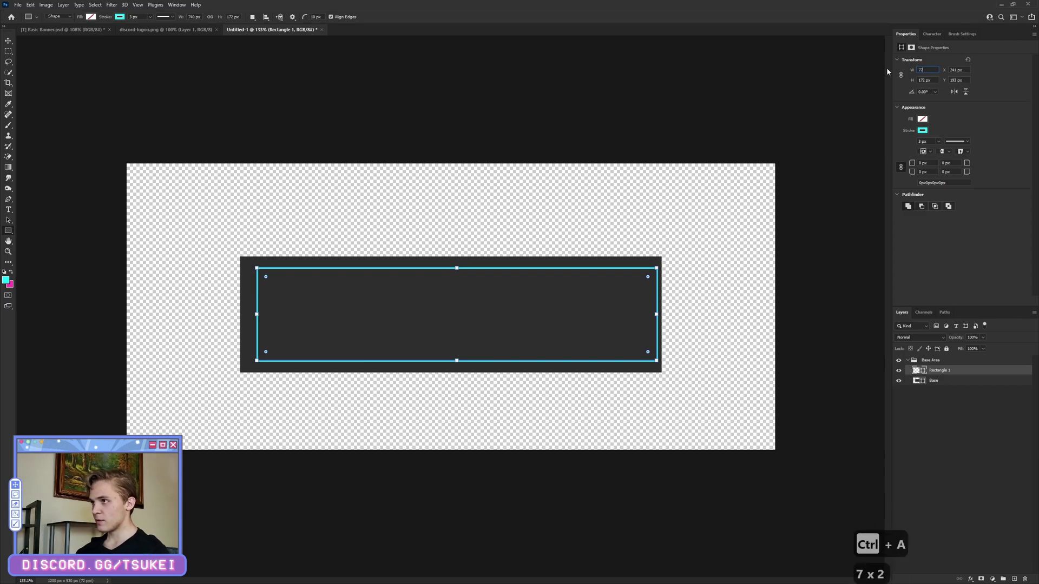
type("0")
key("Return")
left_click(933, 79)
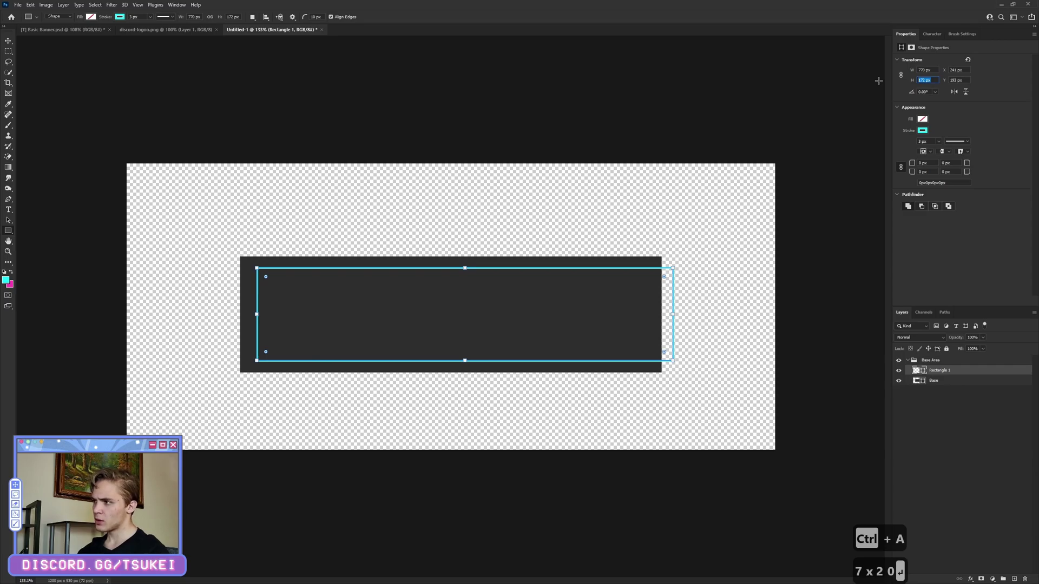
type("204")
key("Return")
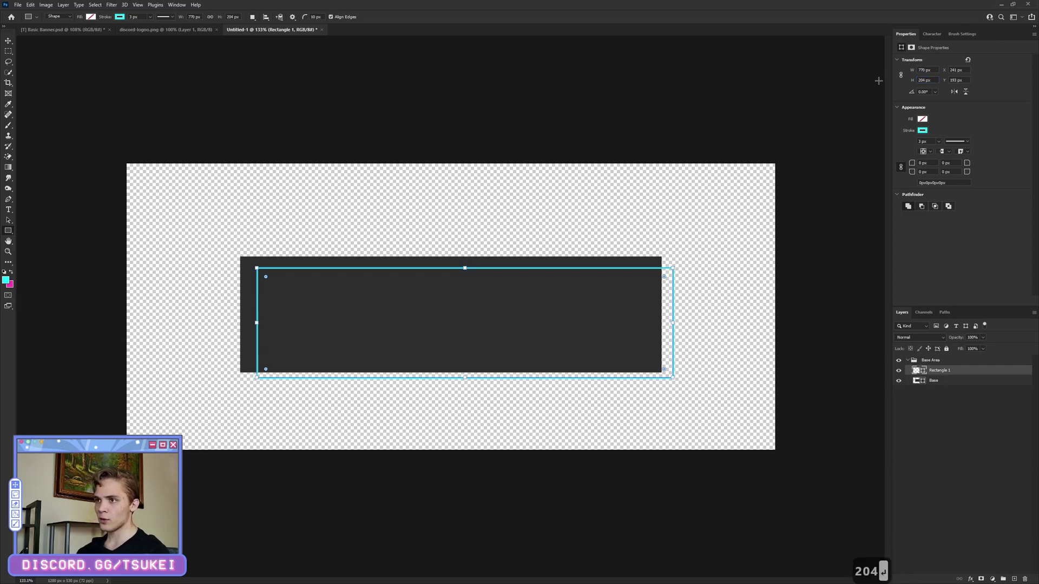
- Centre the cyan frame on the dark banner, nudging its vertical position pixel by pixel
left_click(8, 41)
scroll(415, 325, "up", 3)
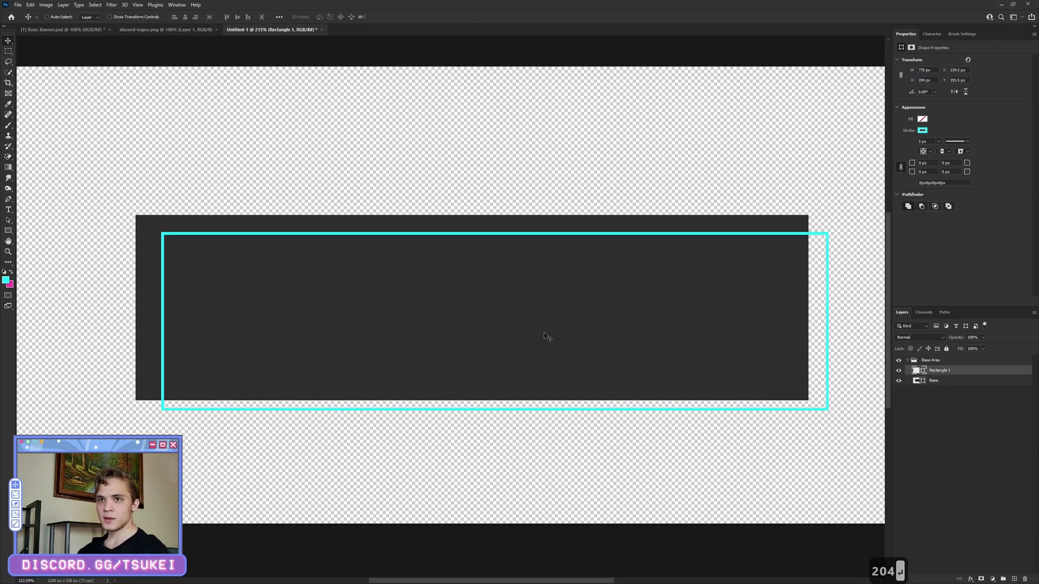
mouse_move(536, 331)
left_mouse_down()
mouse_move(514, 334)
mouse_move(519, 324)
left_mouse_up()
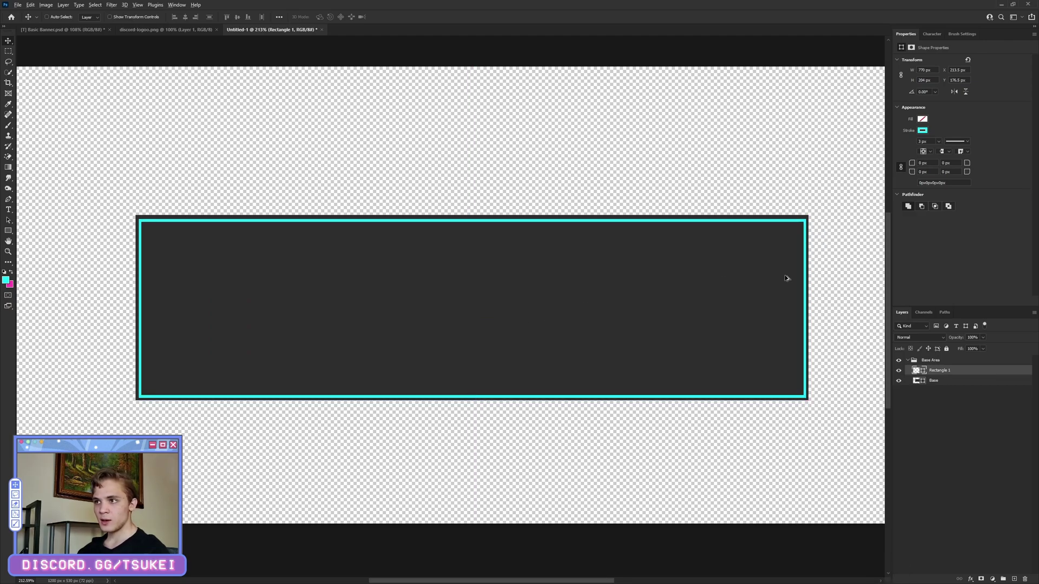
scroll(786, 276, "up", 2)
scroll(801, 303, "down", 3)
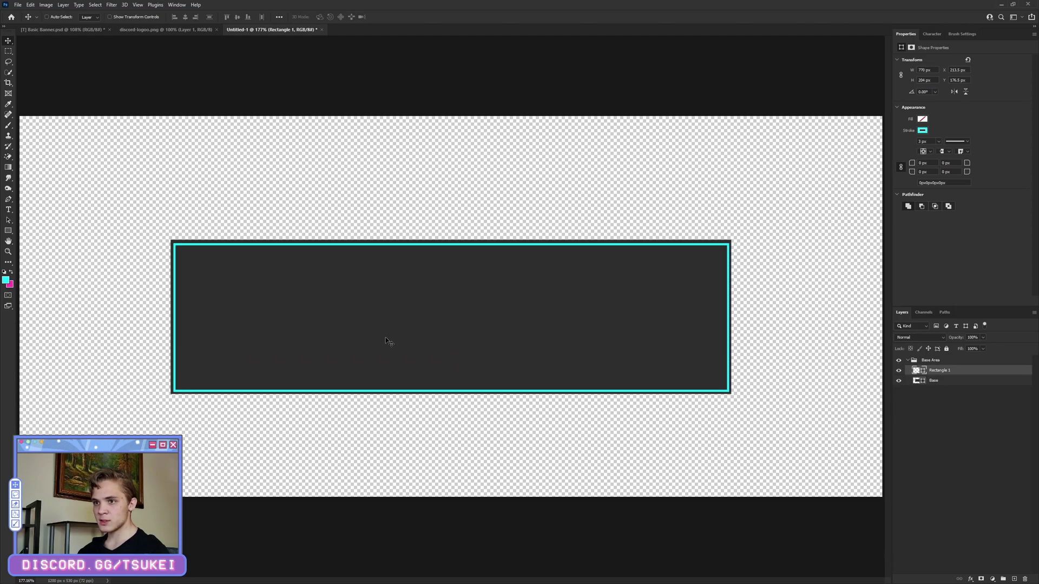
scroll(456, 402, "up", 2)
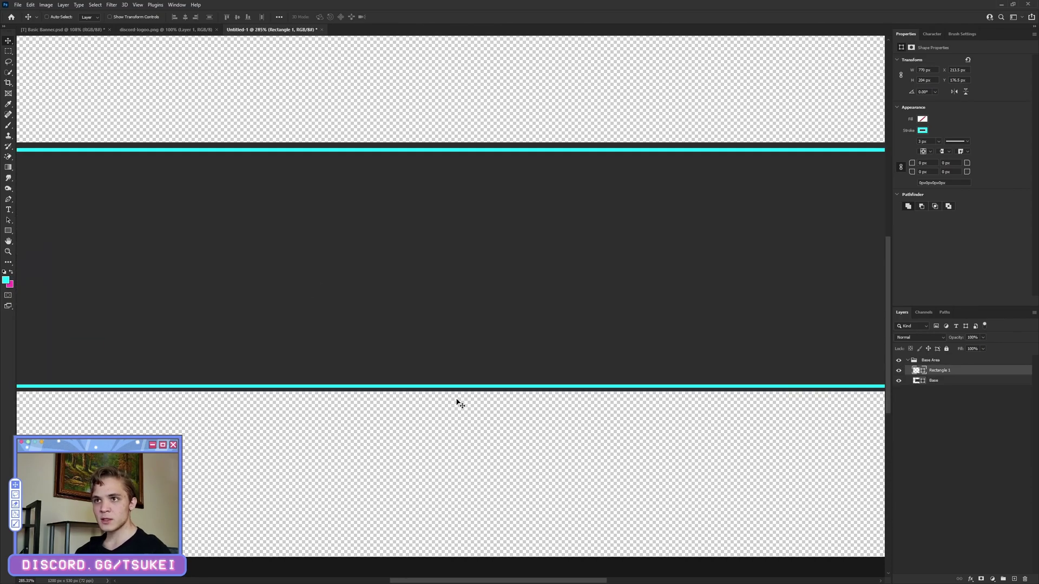
key("Up")
scroll(448, 380, "down", 3)
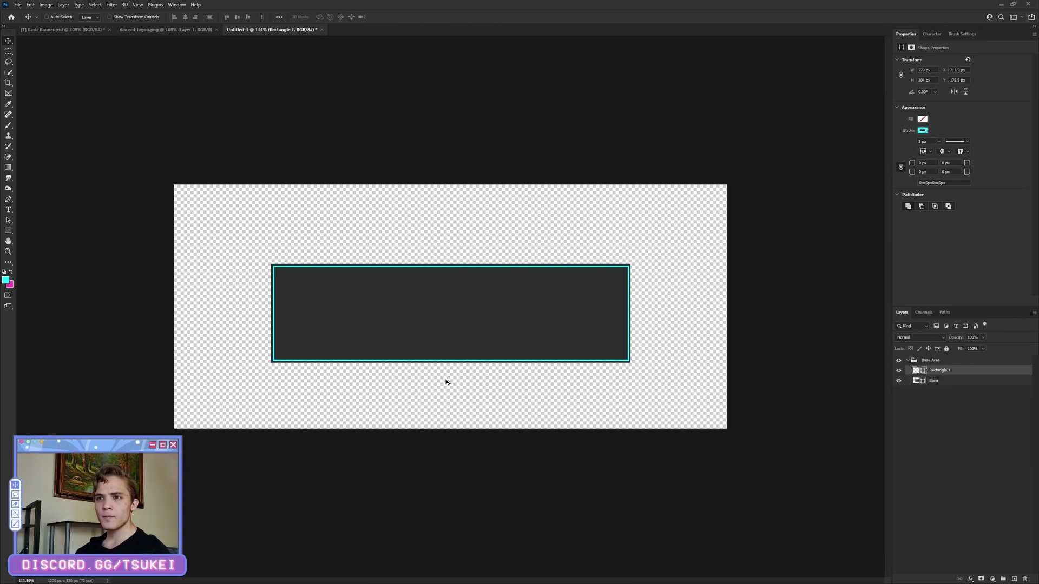
scroll(416, 367, "up", 2)
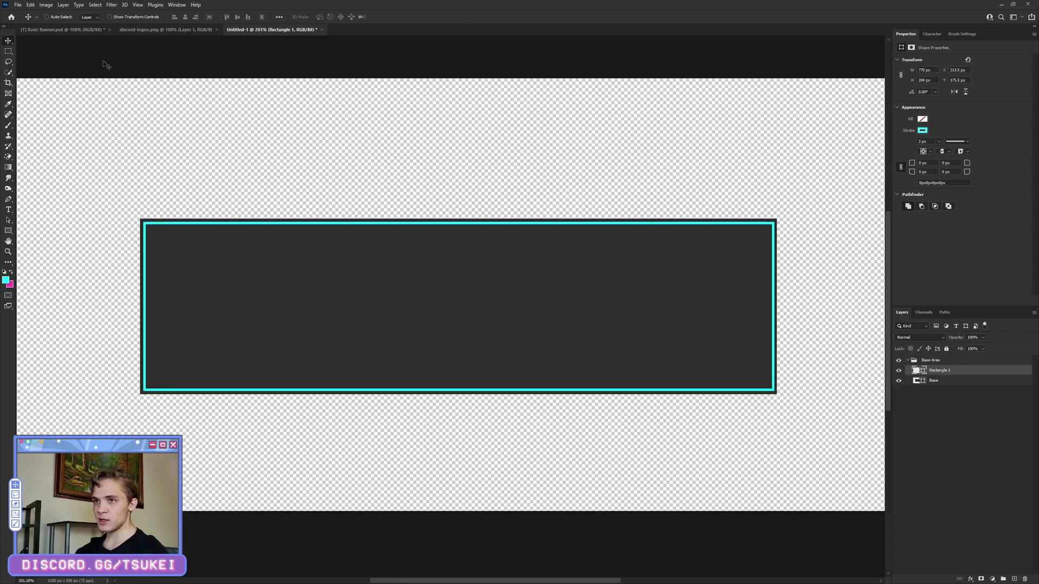
key("Up")
key("Down")
key("Up")
key("Down")
key("Up")
key("Down")
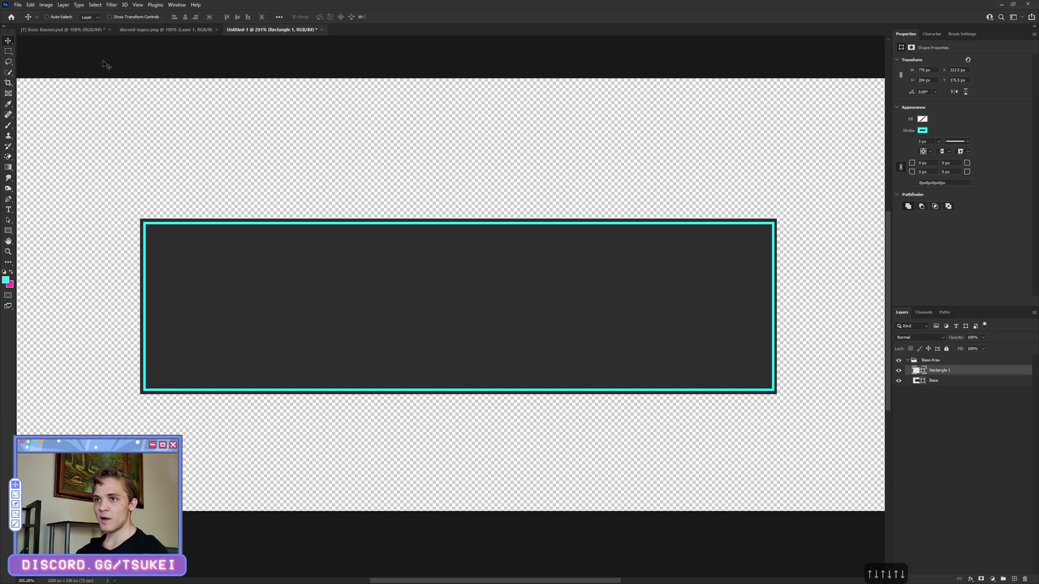
- Rename the cyan frame Outer Edge and duplicate it as Inner Edge
double_click(940, 371)
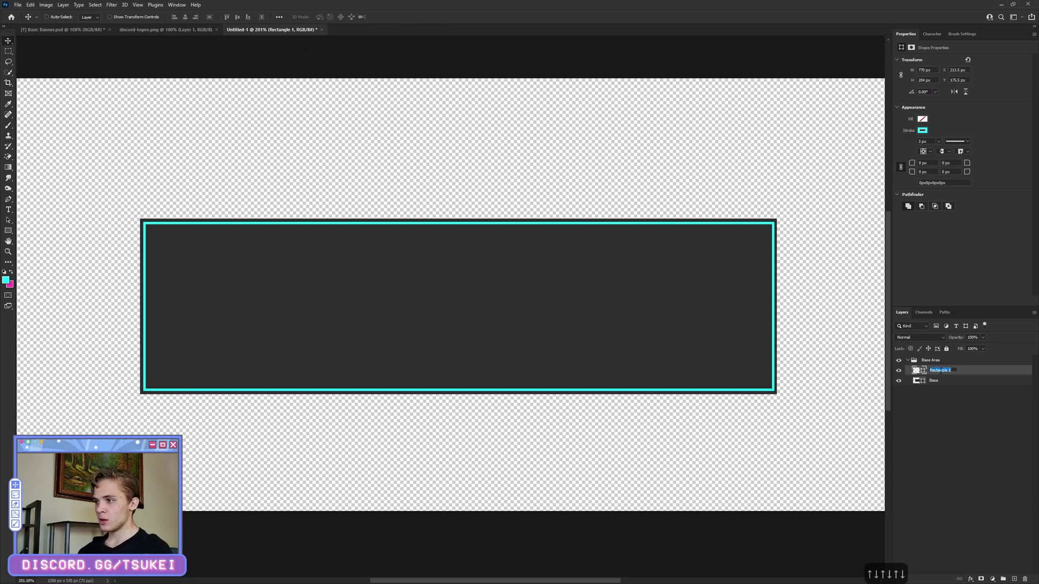
type("Outer E")
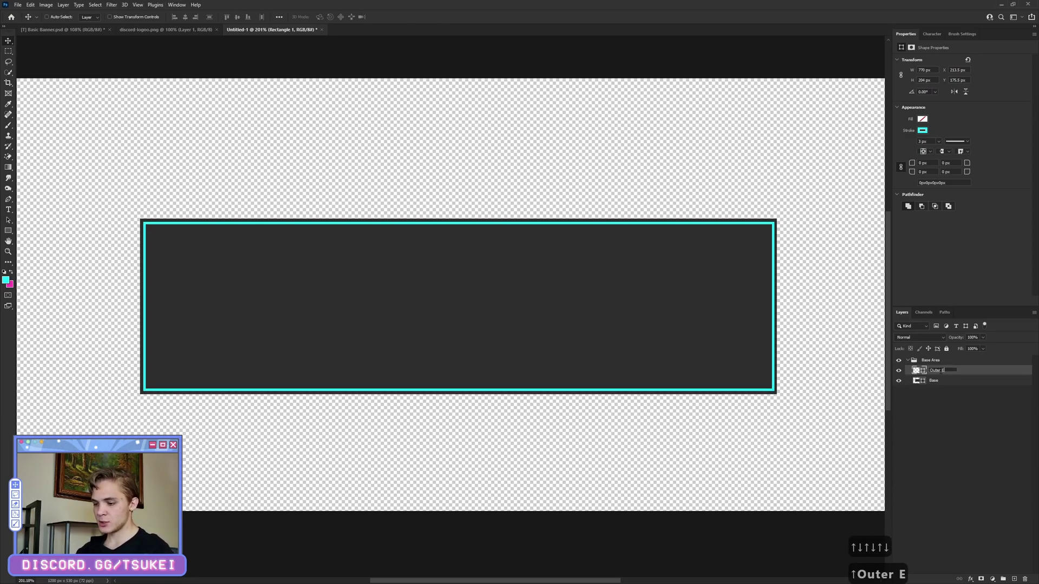
type("dge")
key("Return")
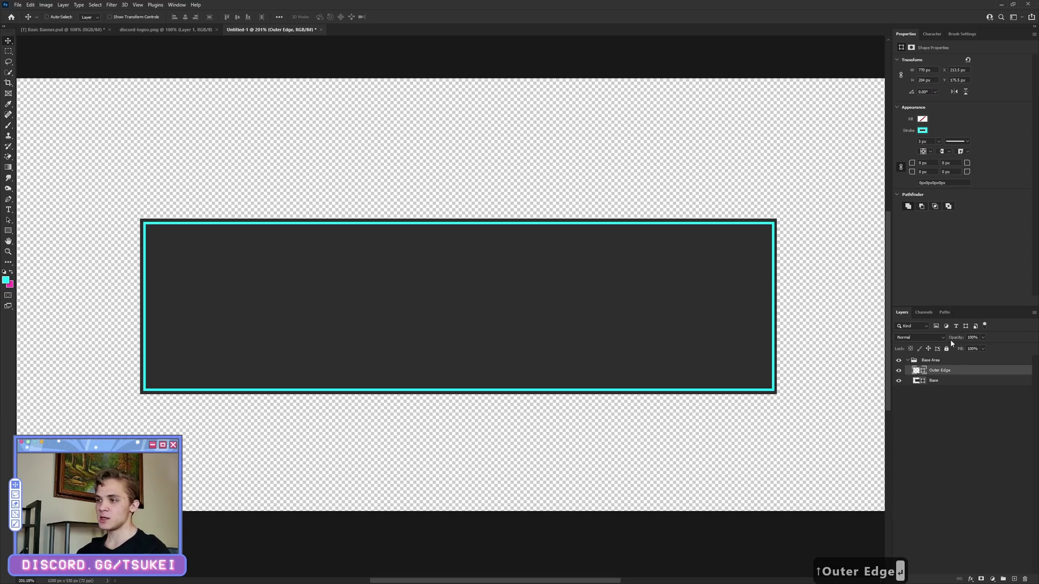
key("ctrl+j")
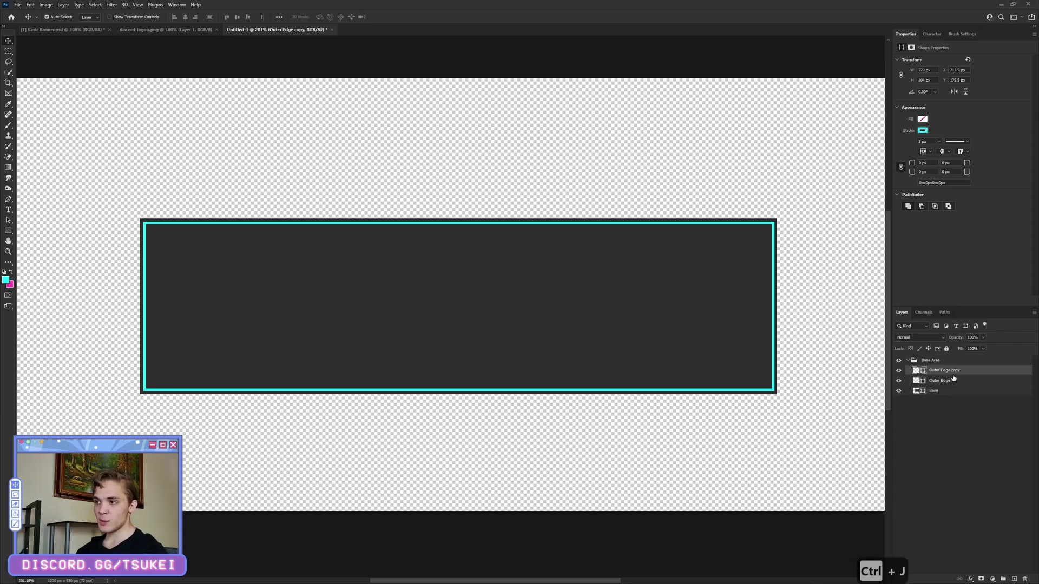
double_click(950, 372)
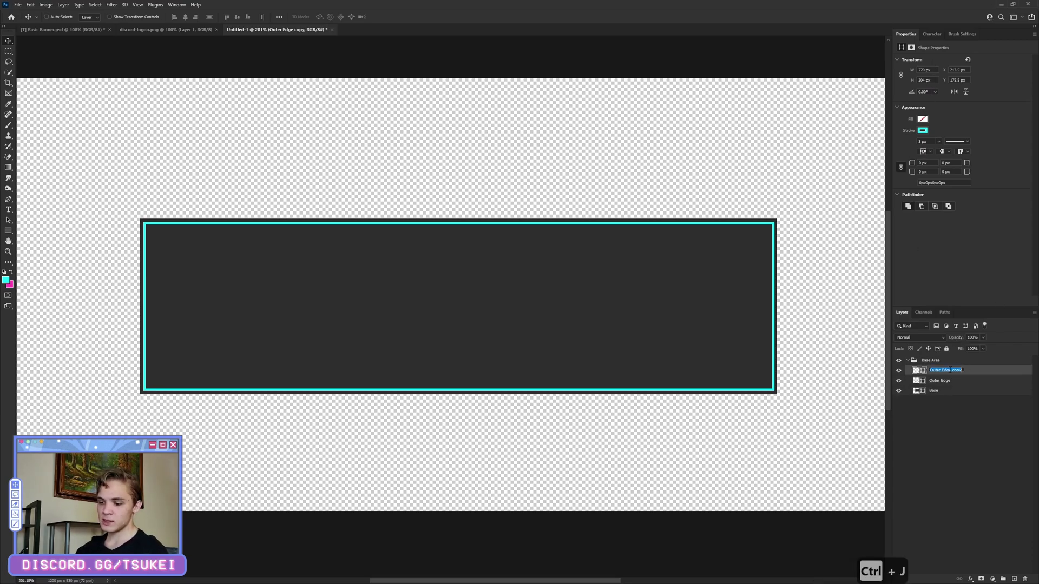
type("Inner Edge")
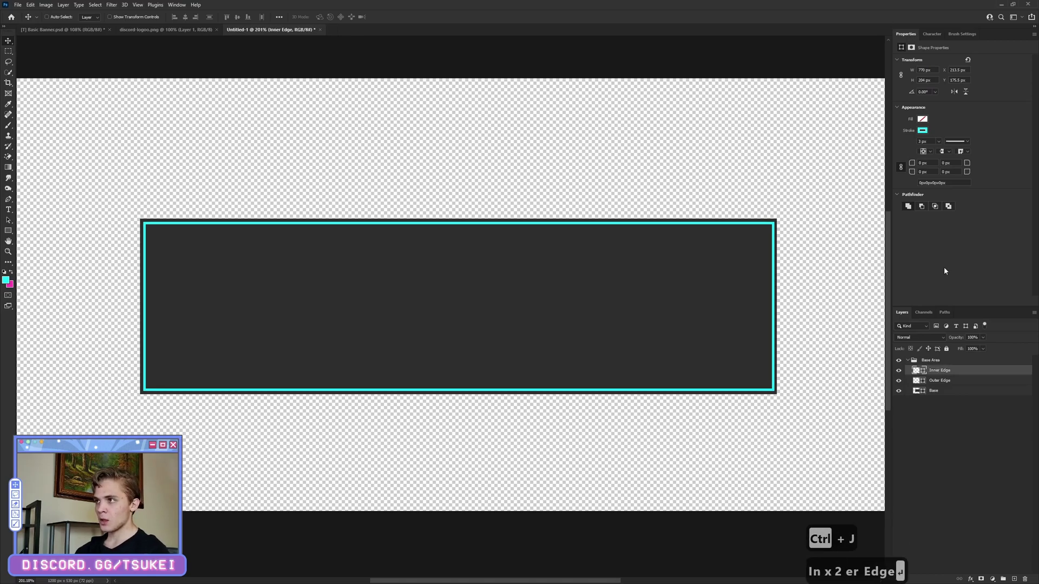
key("Return")
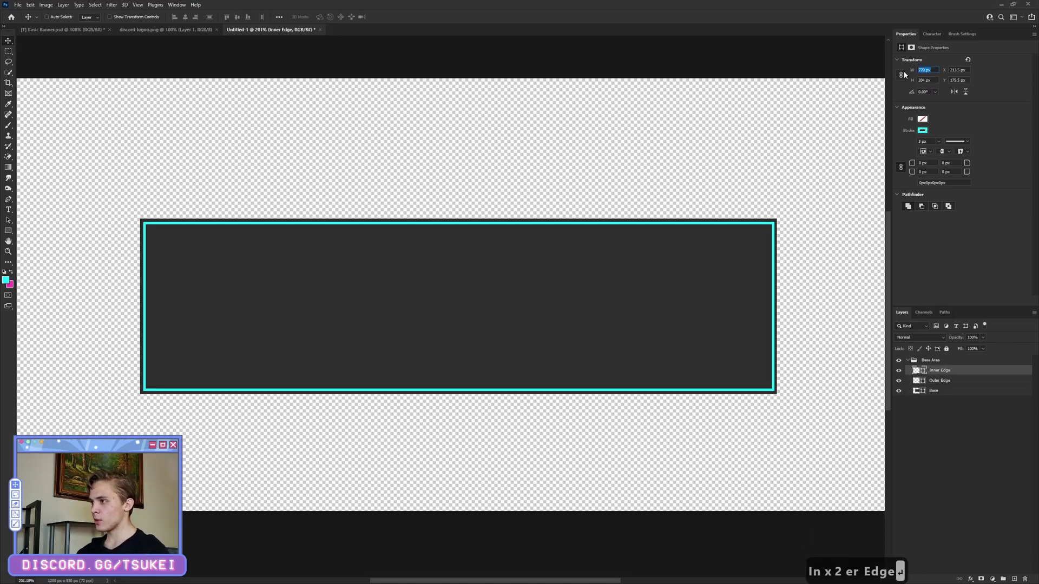
- Resize Inner Edge to 750 × 184 px and centre it inside Outer Edge
type("750")
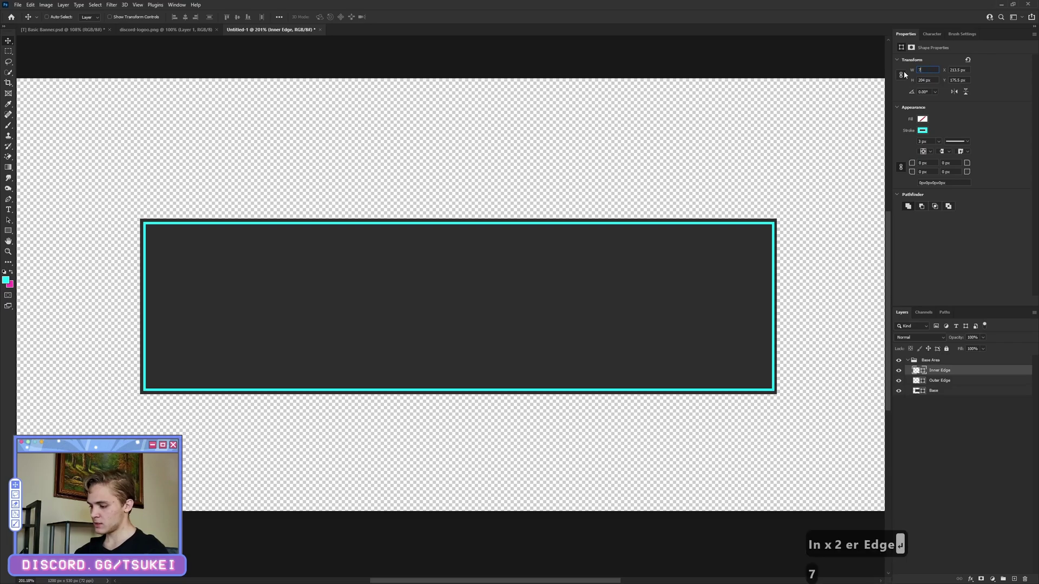
key("Return")
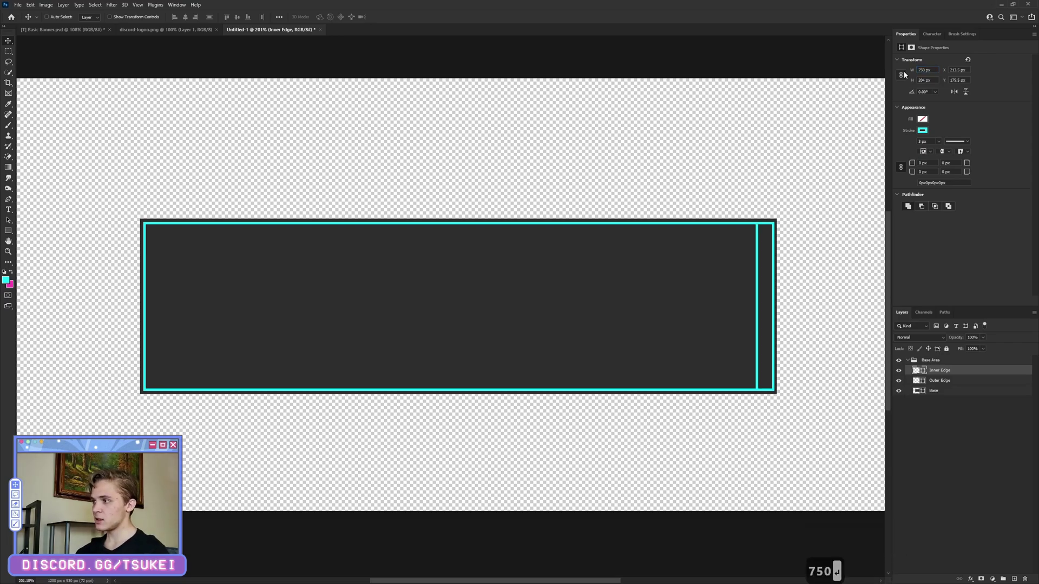
left_click(931, 81)
type("184")
key("Return")
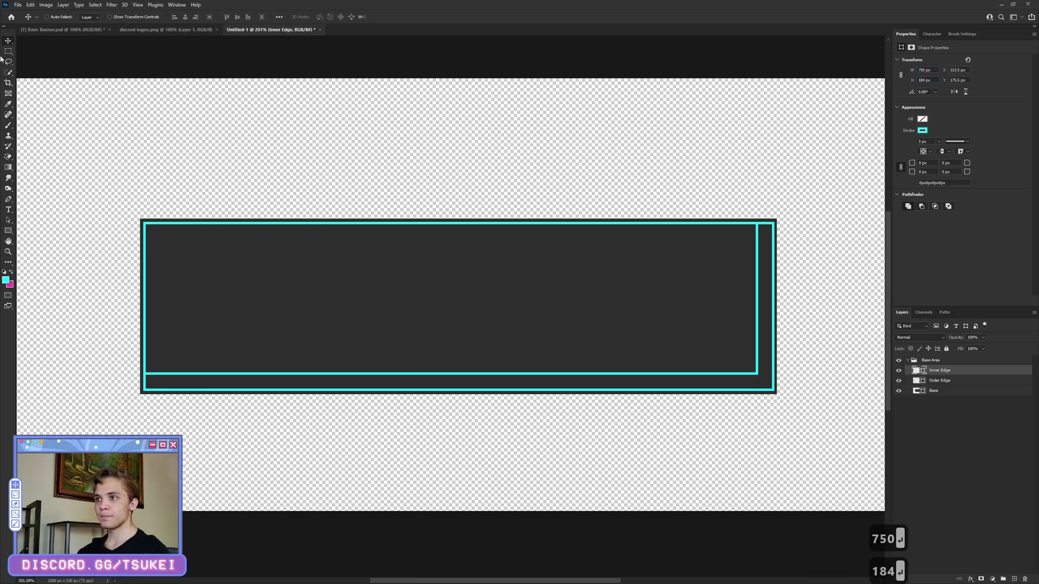
scroll(345, 239, "up", 1)
left_click_drag(404, 294, 435, 309)
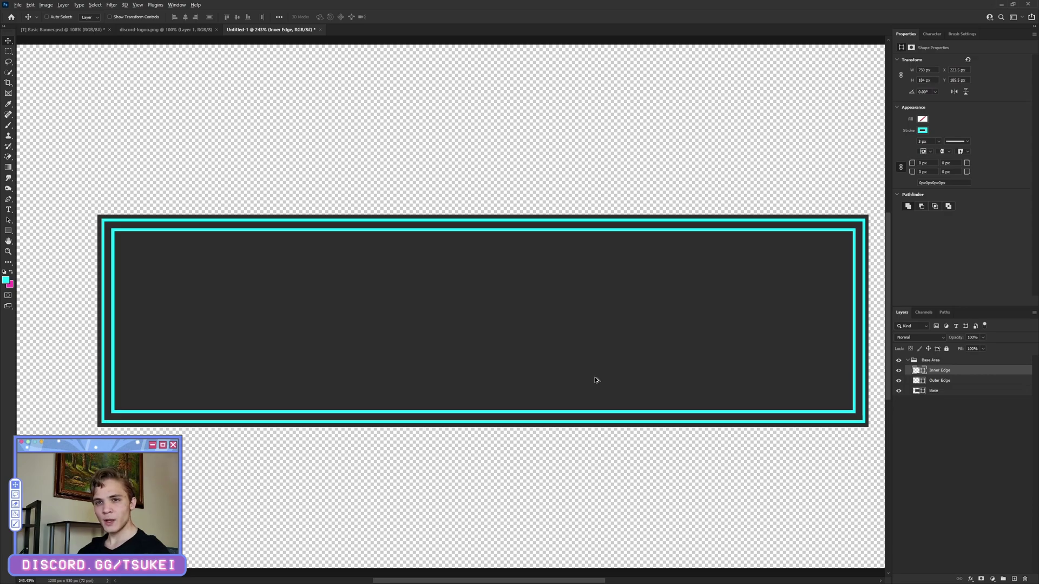
- Tag the Base Area group red and collapse it
scroll(596, 376, "down", 3)
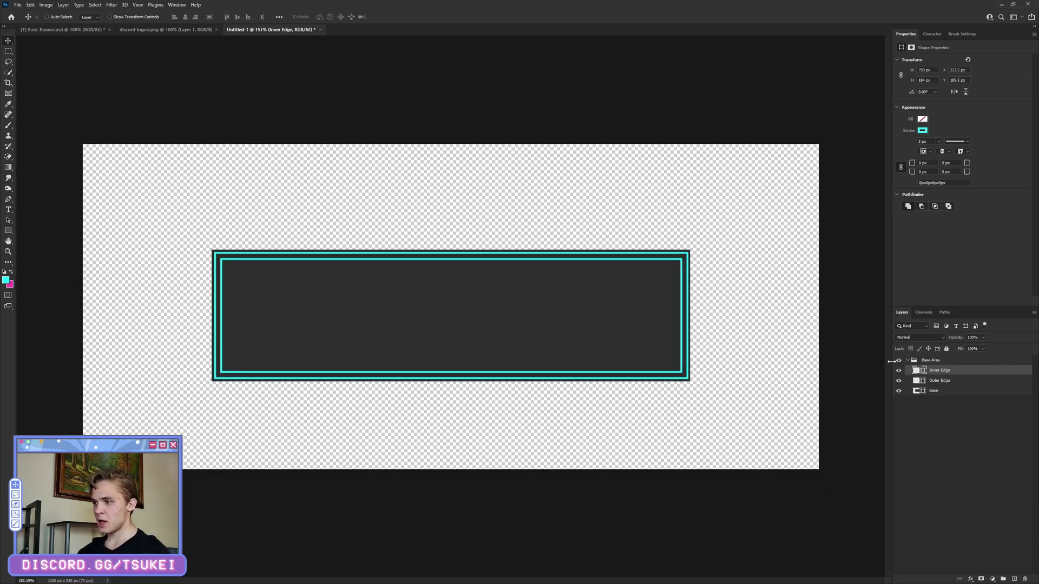
right_click(897, 361)
left_click(912, 390)
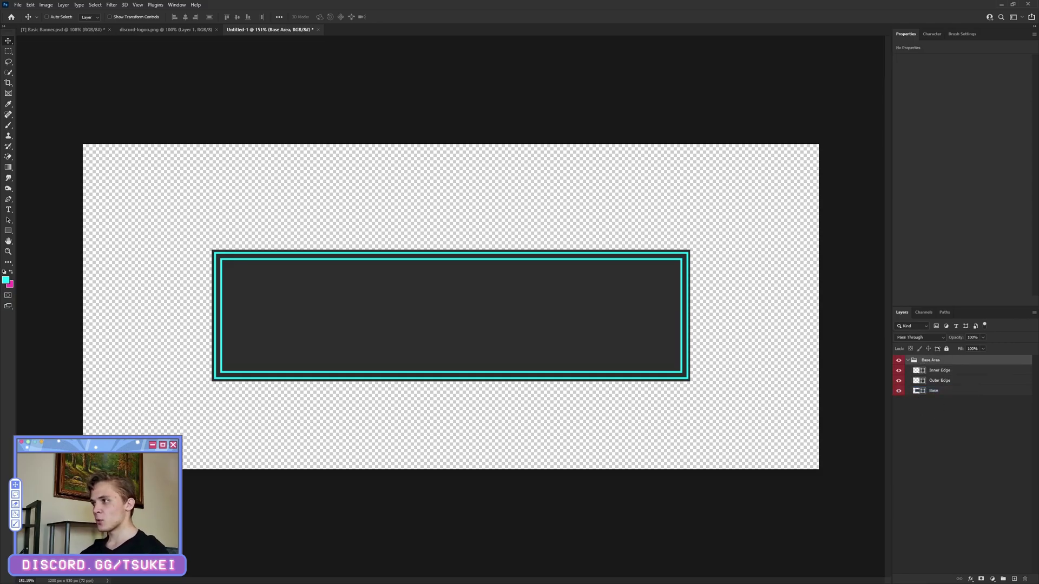
left_click(909, 361)
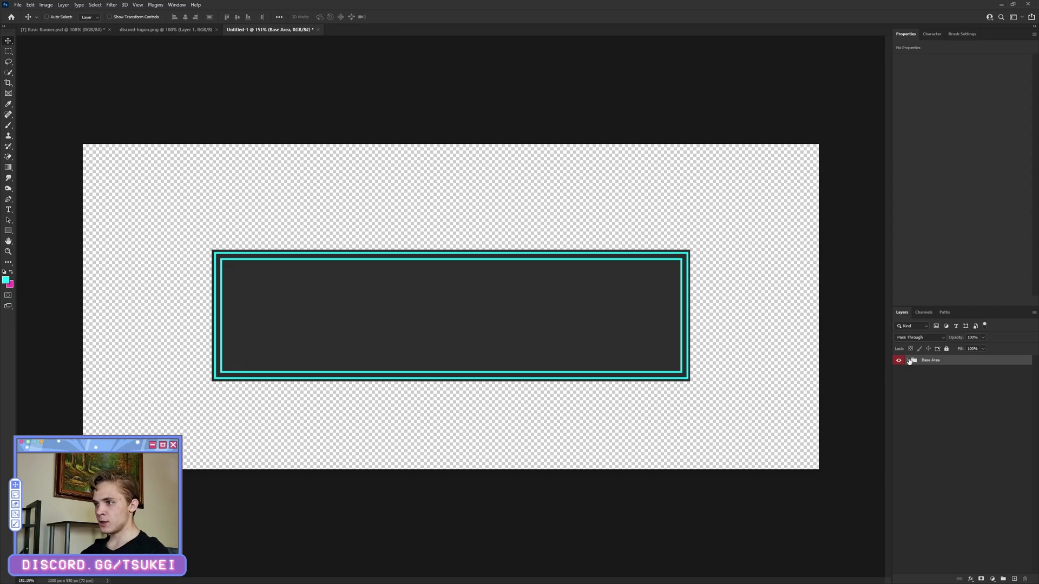
- Add a new empty layer inside an orange-tagged group named Text Area
left_click(1014, 579)
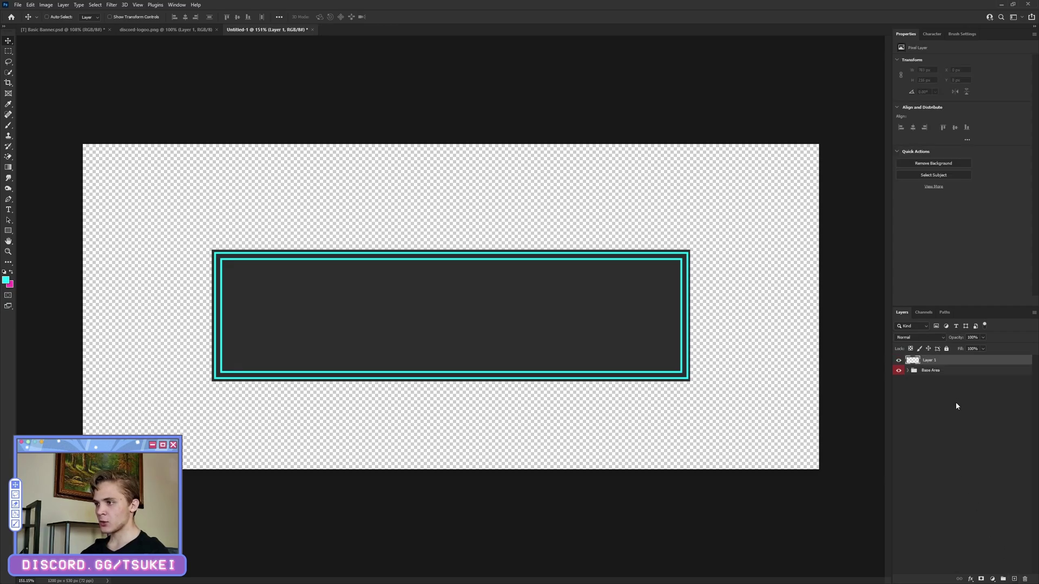
key("ctrl+g")
double_click(930, 360)
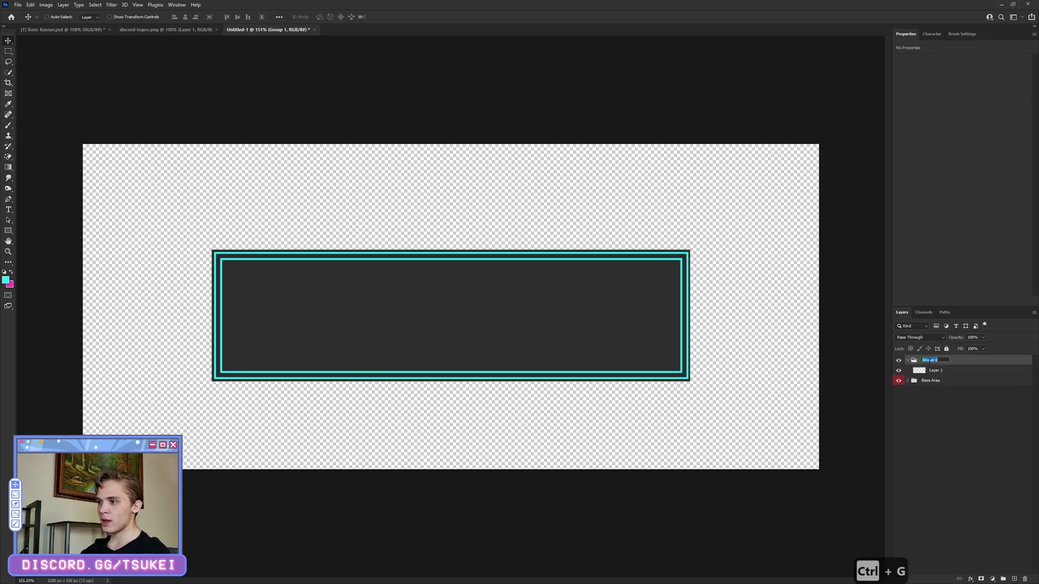
type("Text")
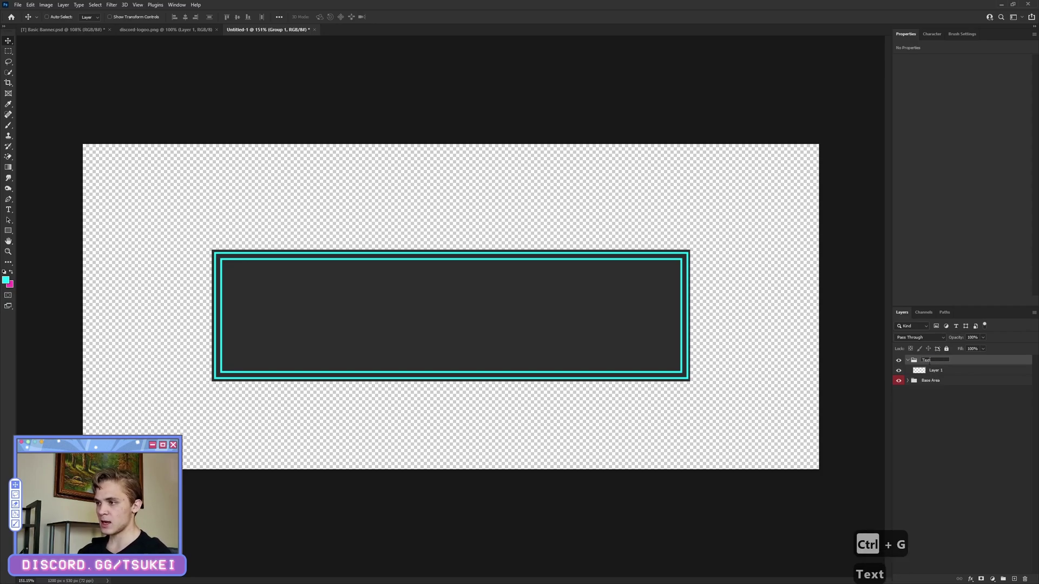
type(" Area")
key("Return")
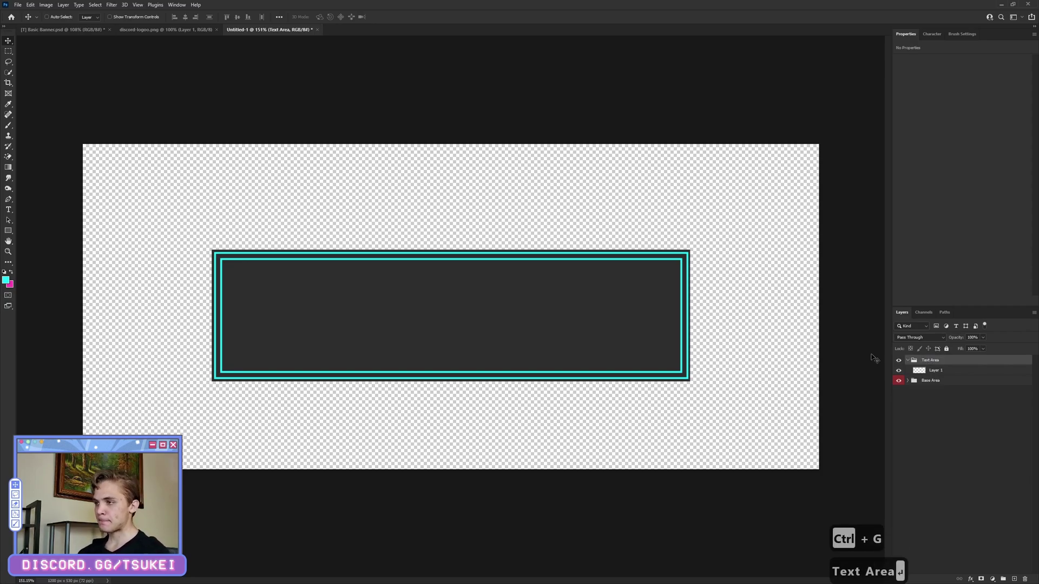
right_click(899, 361)
left_click(926, 399)
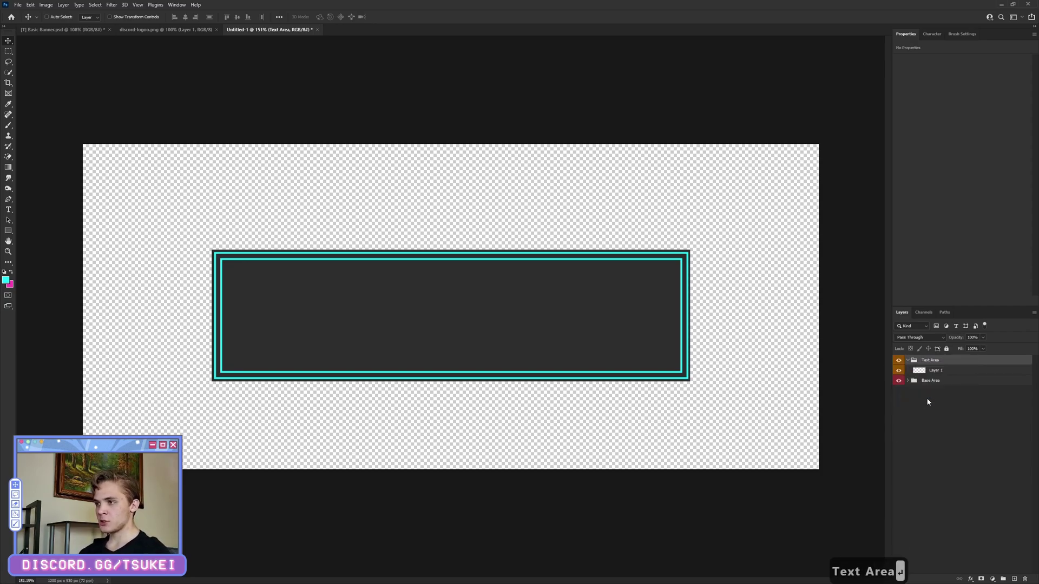
- With the Type tool active, set the foreground colour to pink #f83db4
key("t")
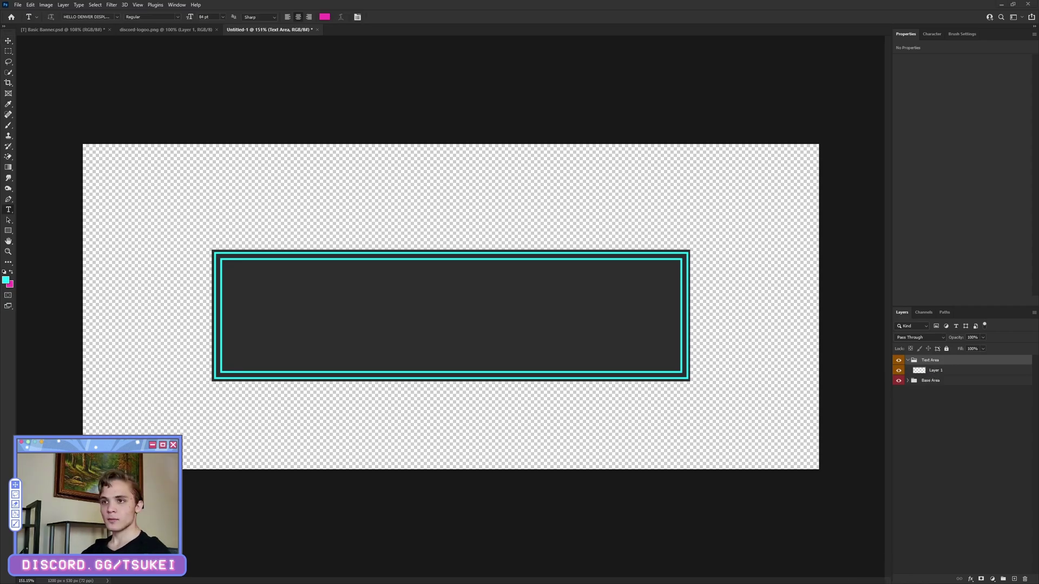
key("x")
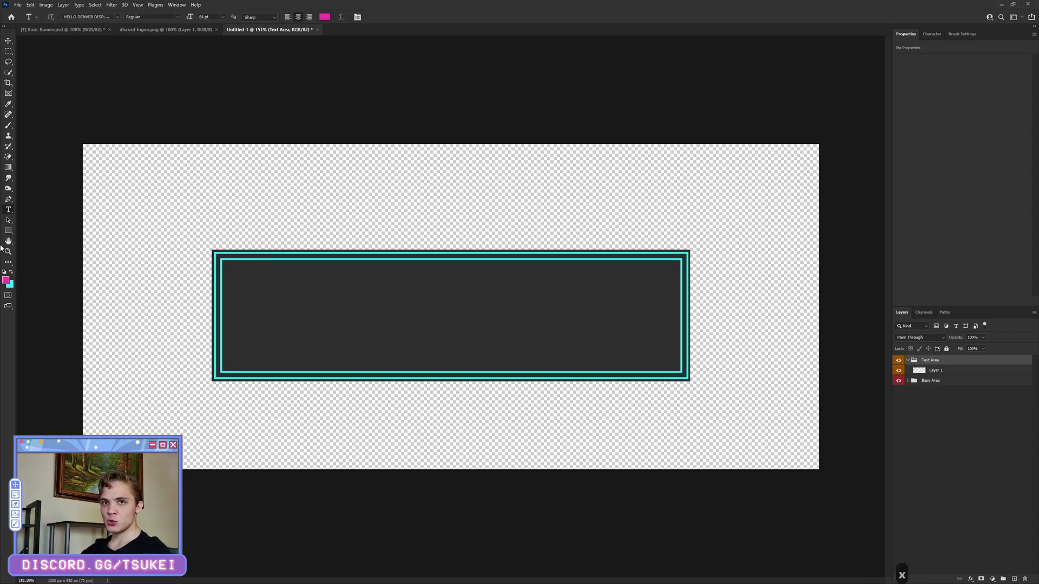
left_click(6, 280)
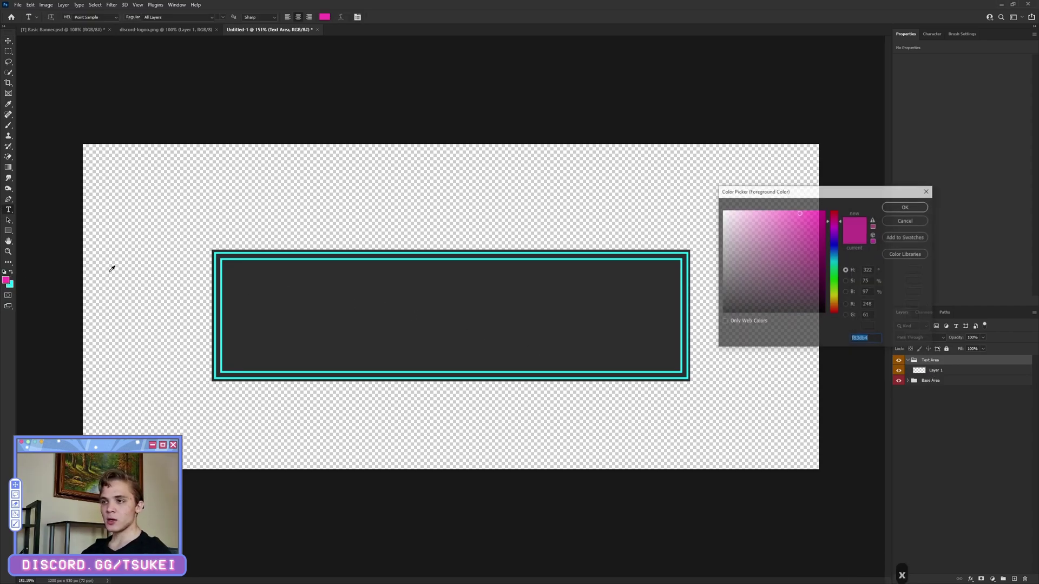
left_click(881, 340)
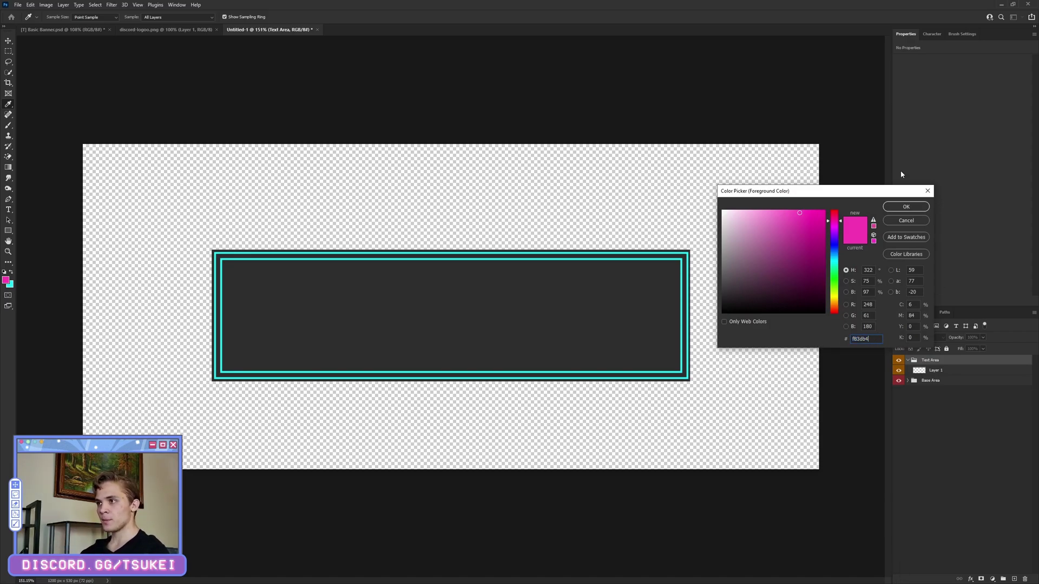
left_click(906, 207)
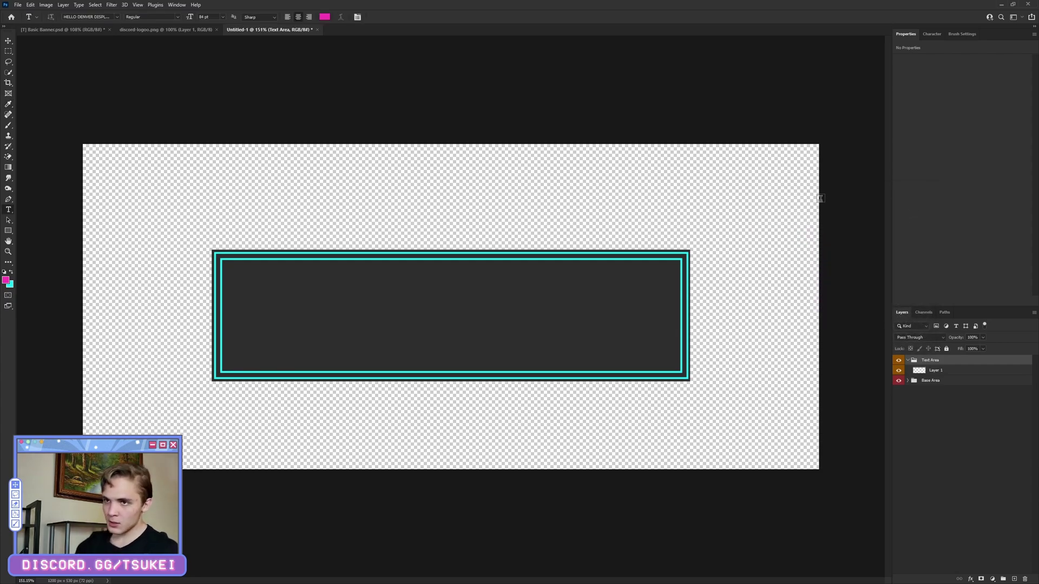
- Type WELCOME inside the frame and set it to 100 pt
left_click(357, 315)
type("W")
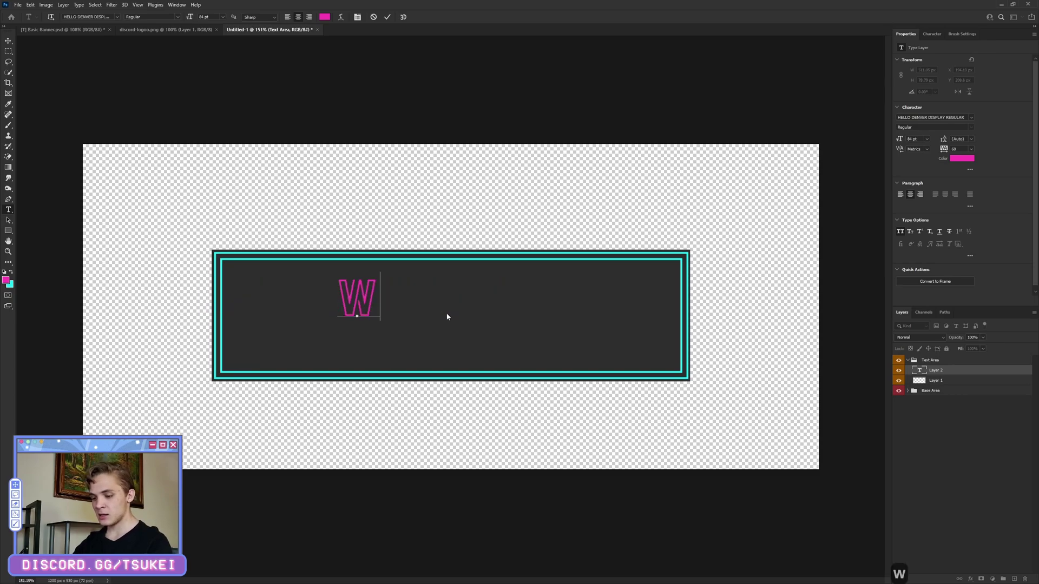
type("ELCOME")
key("ctrl+a")
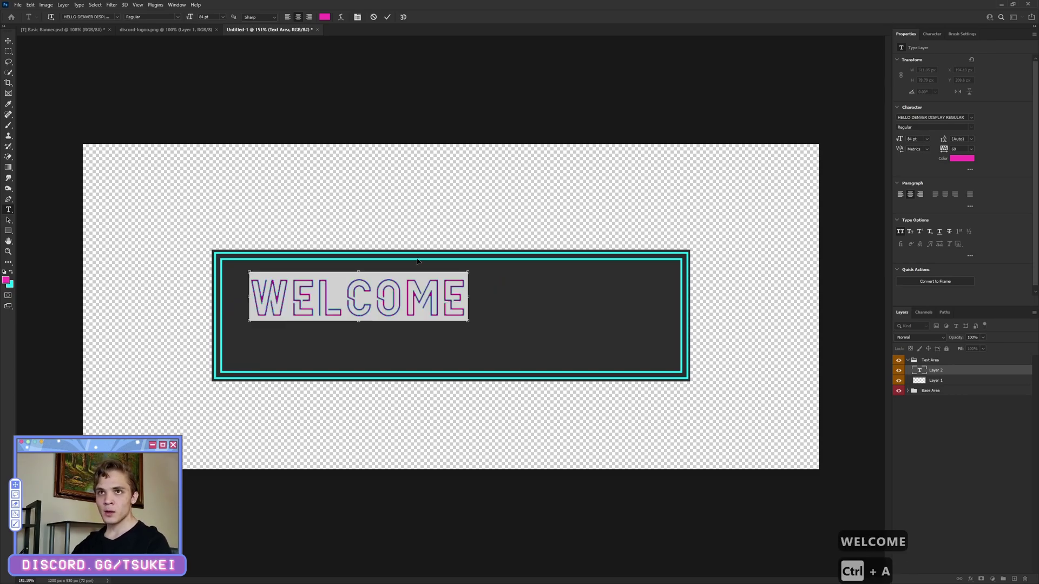
left_click(204, 17)
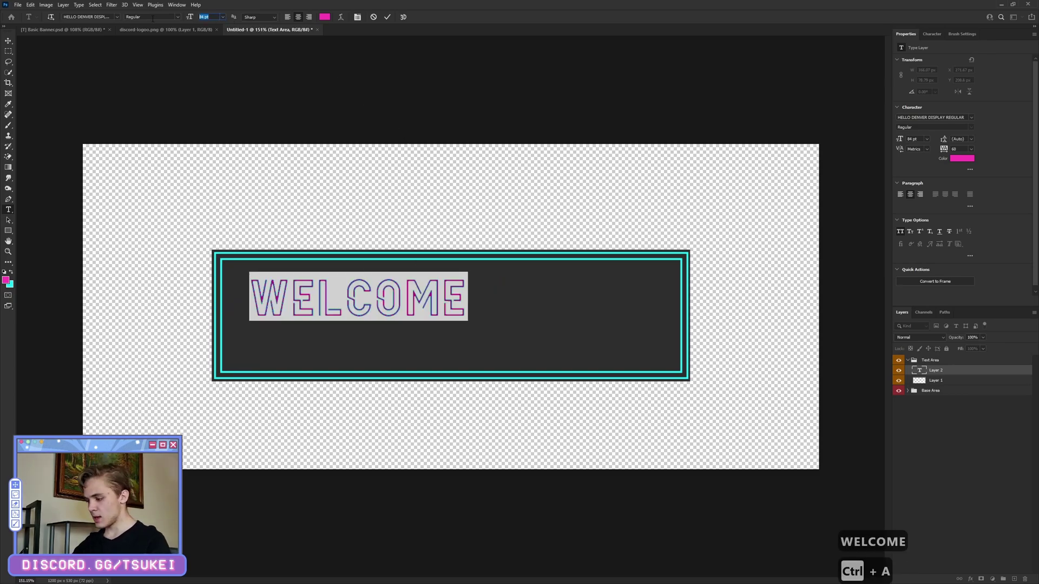
type("96")
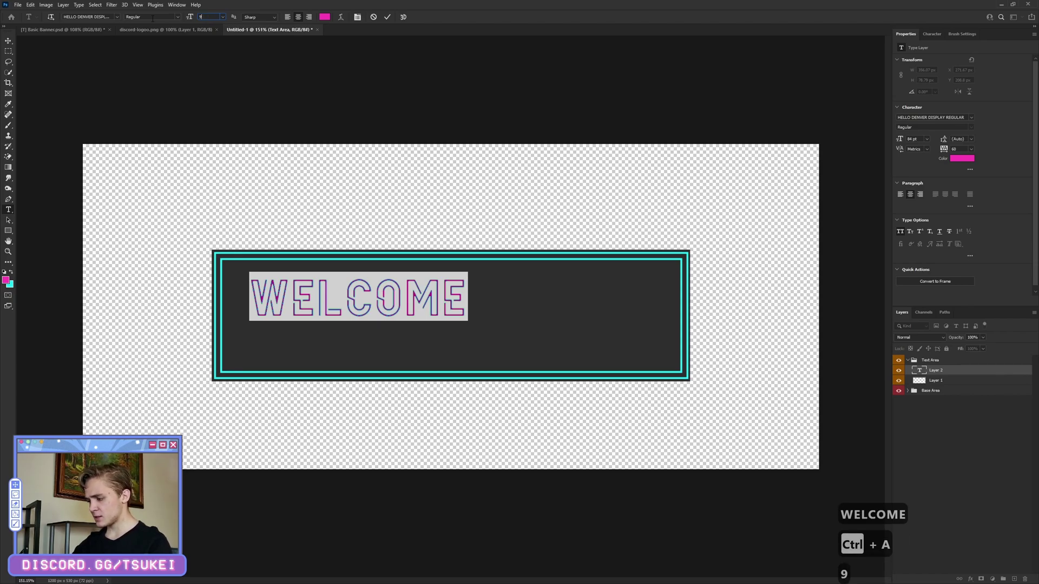
key("Return")
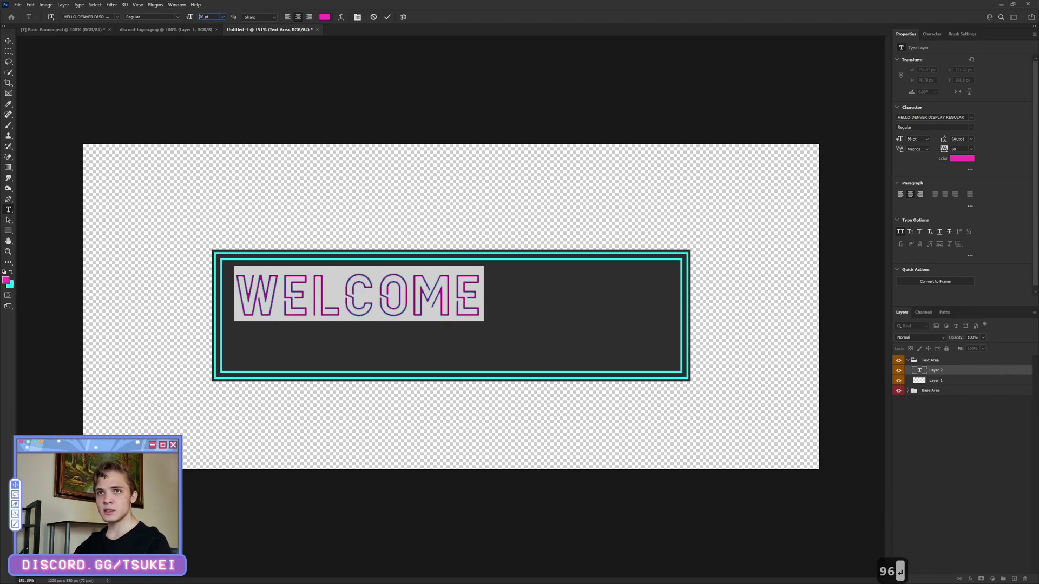
type("100")
key("Return")
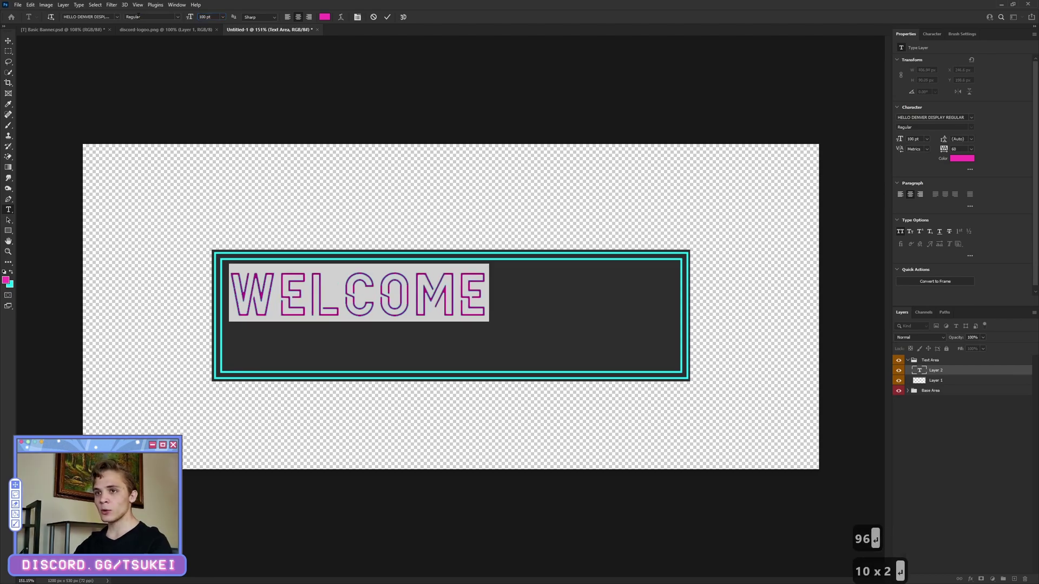
left_click(388, 17)
- Move WELCOME to the horizontal centre of the frame, slightly lower
key("v")
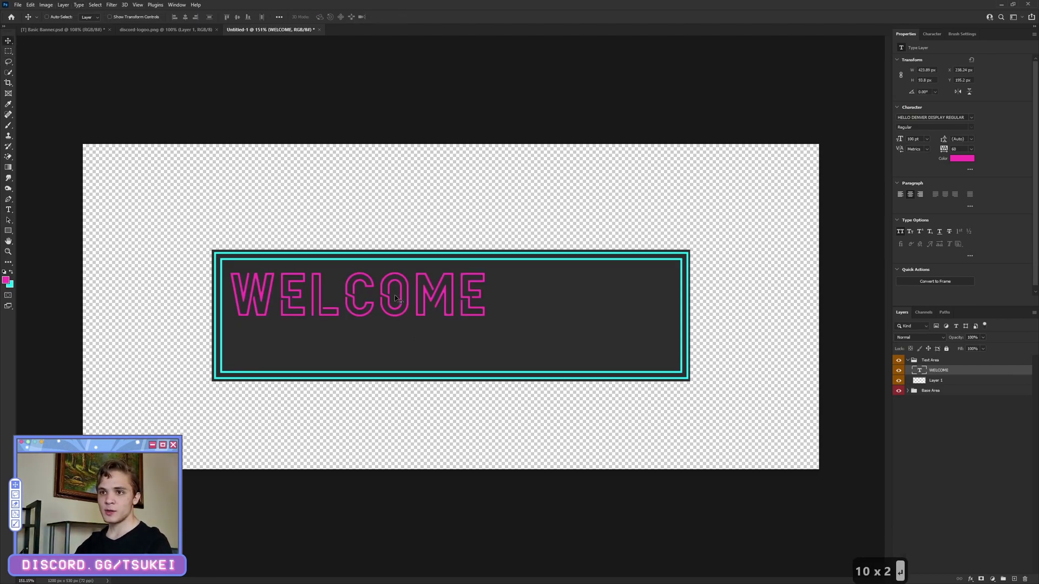
left_click_drag(395, 298, 476, 306)
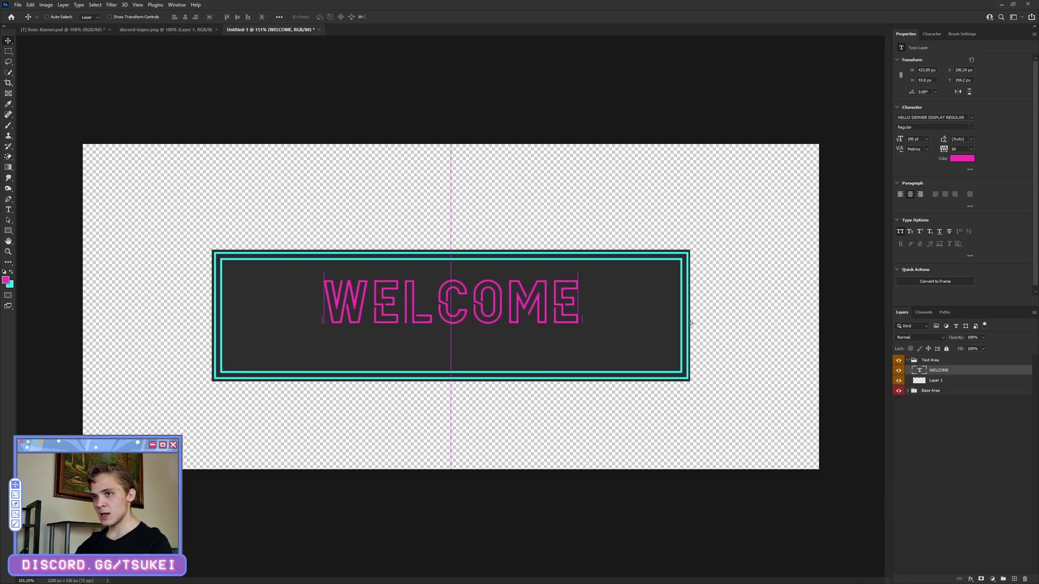
left_click_drag(691, 323, 691, 323)
- Add a pink Outer Glow to WELCOME with opacity 69 and size 6
right_click(932, 374)
key("Escape")
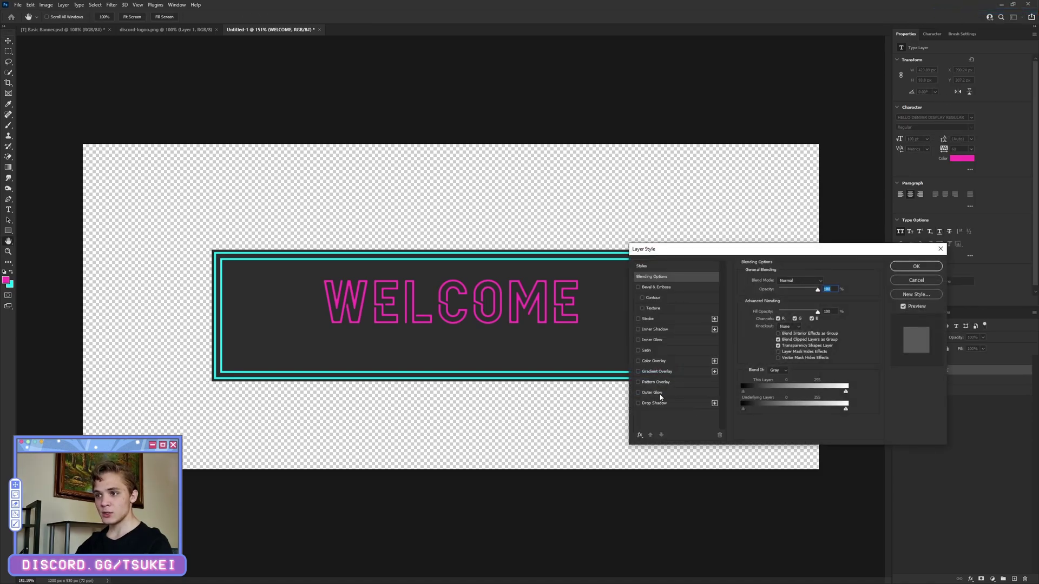
left_click(660, 396)
left_click(762, 309)
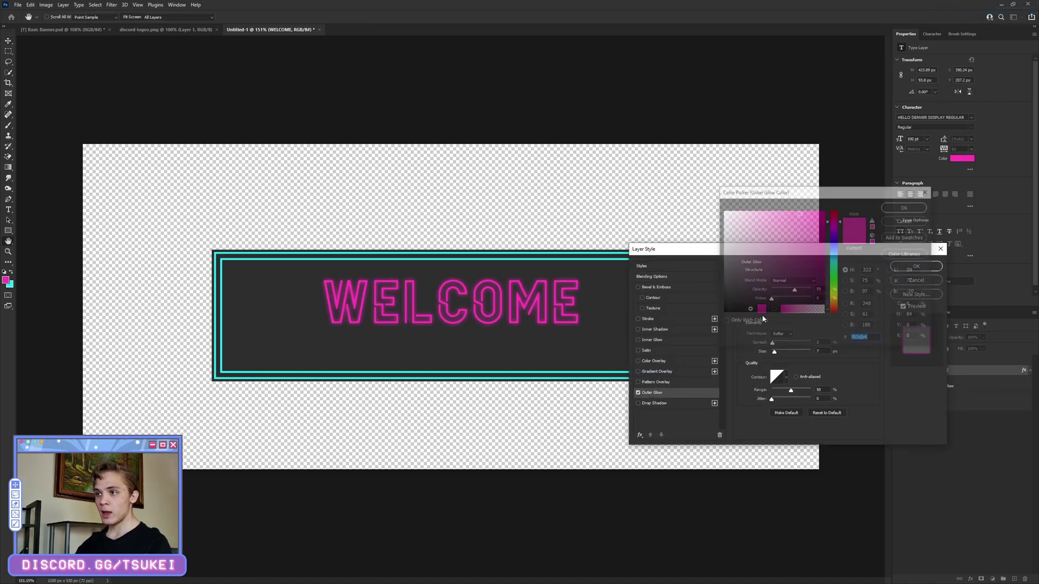
left_click(869, 339)
left_click(898, 206)
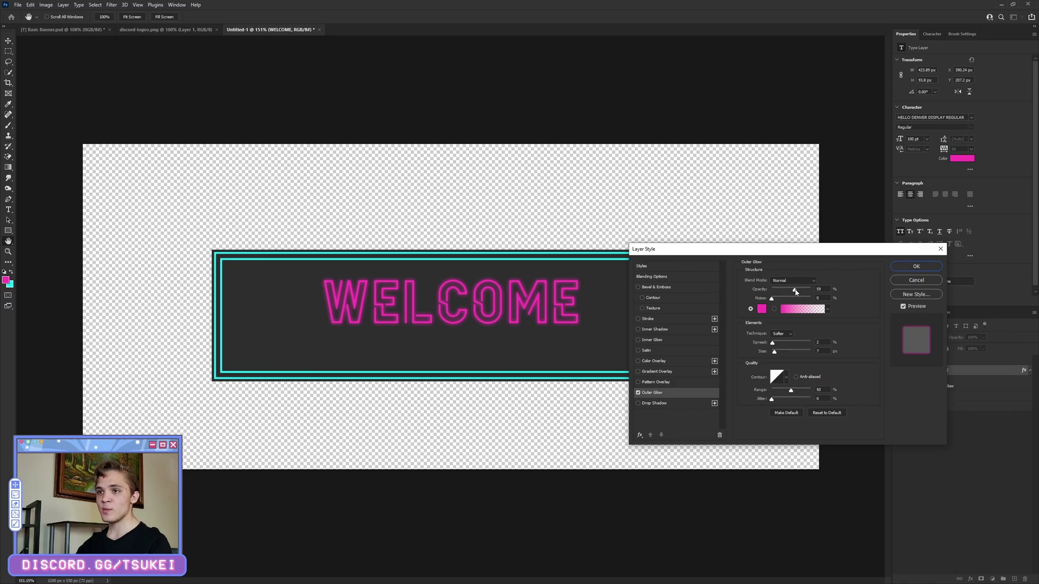
left_click_drag(796, 292, 802, 291)
left_click_drag(775, 352, 776, 355)
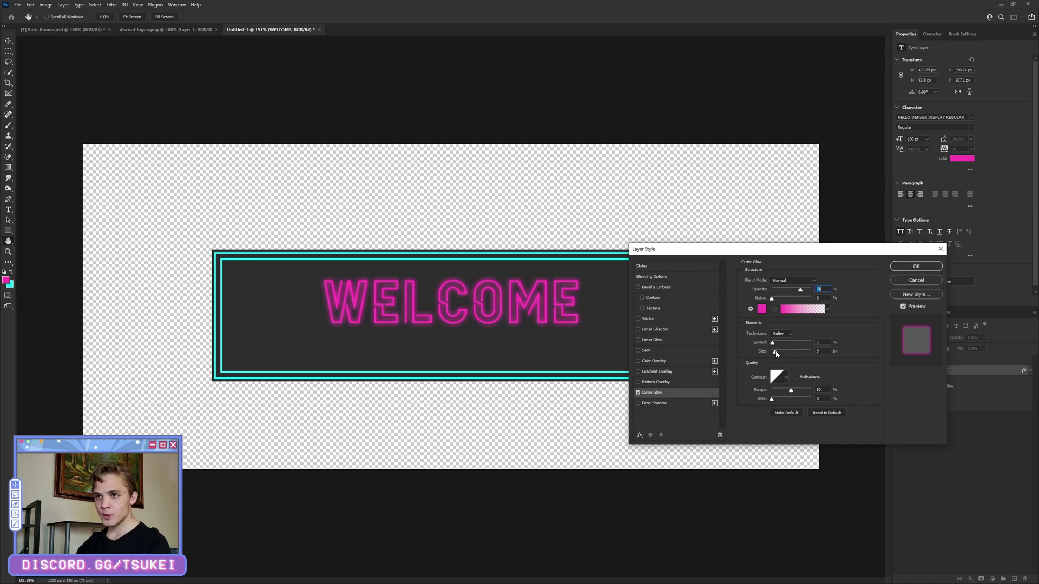
left_click_drag(800, 292, 798, 295)
left_click(916, 266)
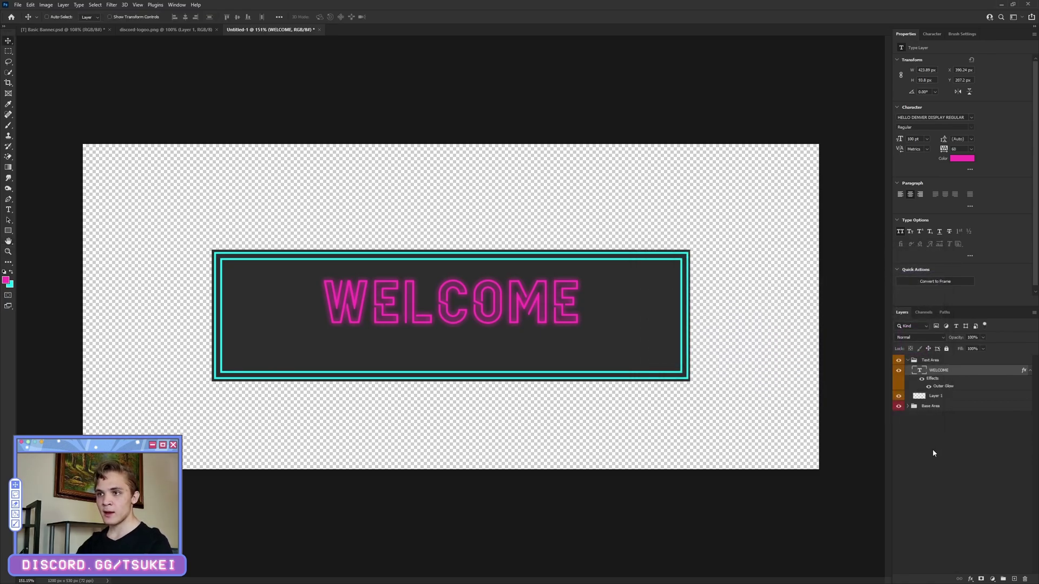
key("v")
scroll(376, 406, "down", 3)
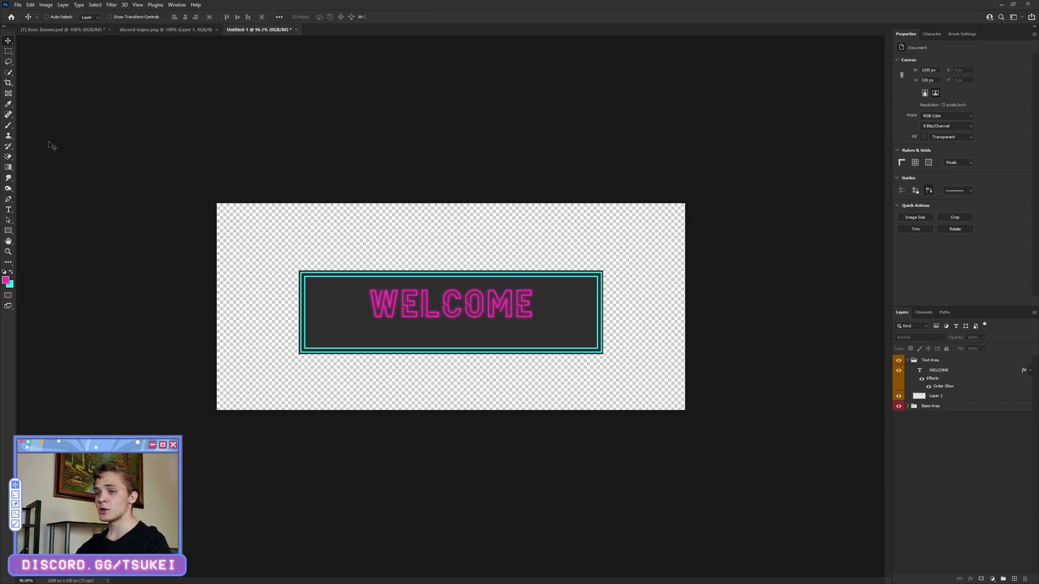
- Dismiss the error message and delete the empty Layer 1 from the Text Area group
key("ctrl+0")
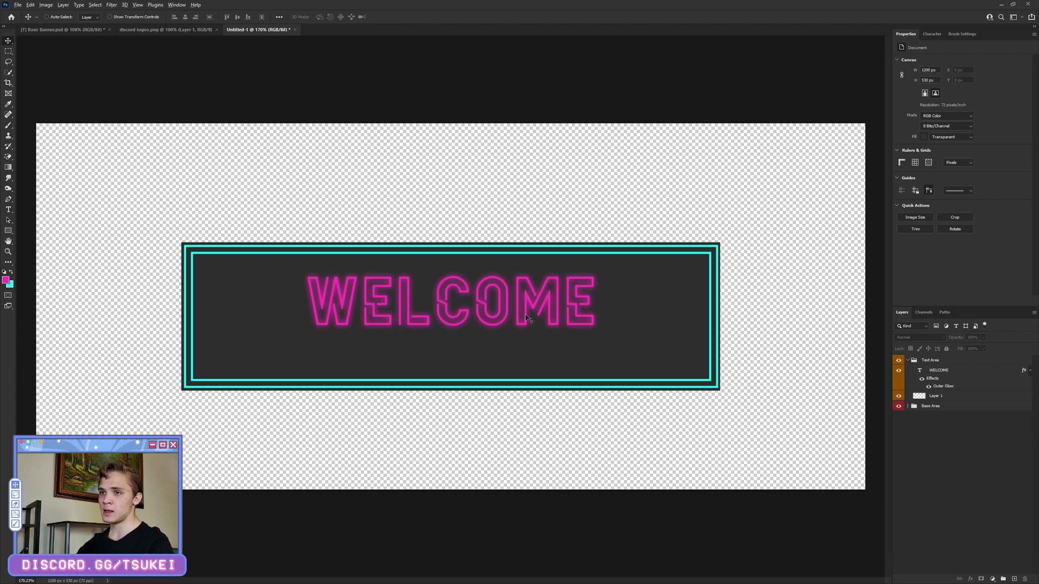
scroll(522, 316, "up", 1)
left_click(460, 300)
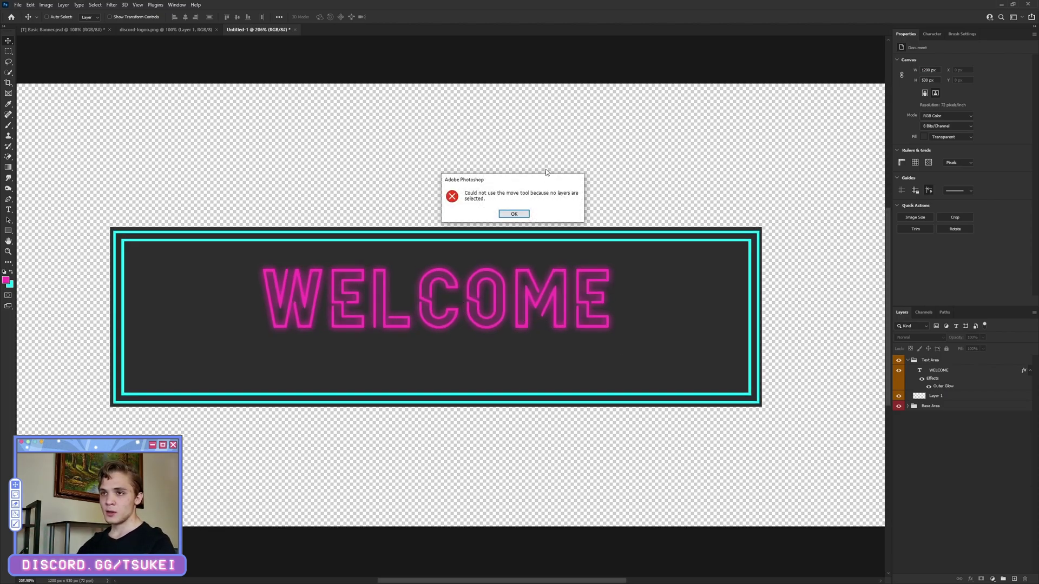
left_click(522, 214)
left_click(1029, 371)
left_click(941, 382)
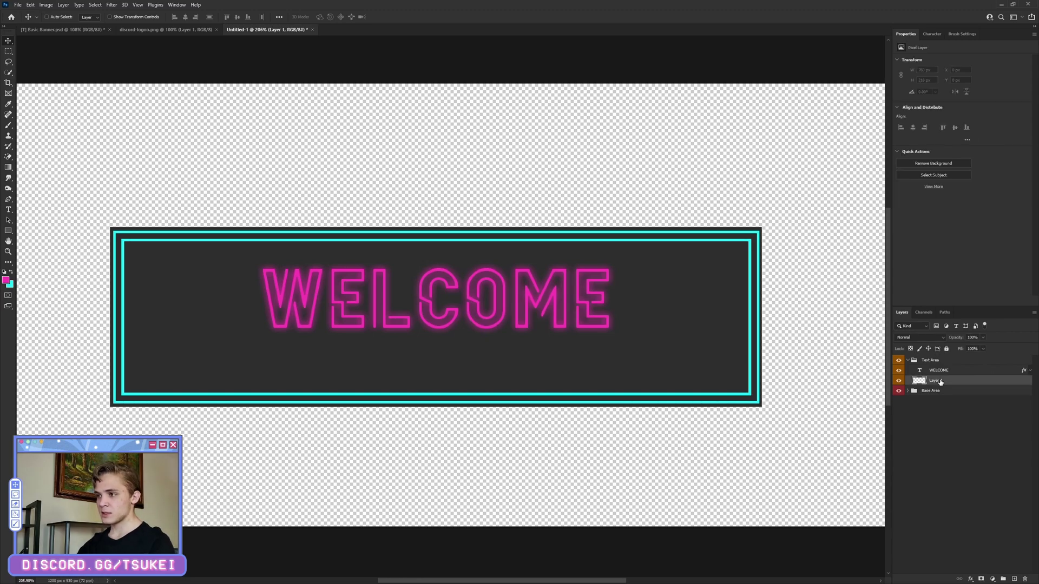
key("Delete")
left_click(908, 360)
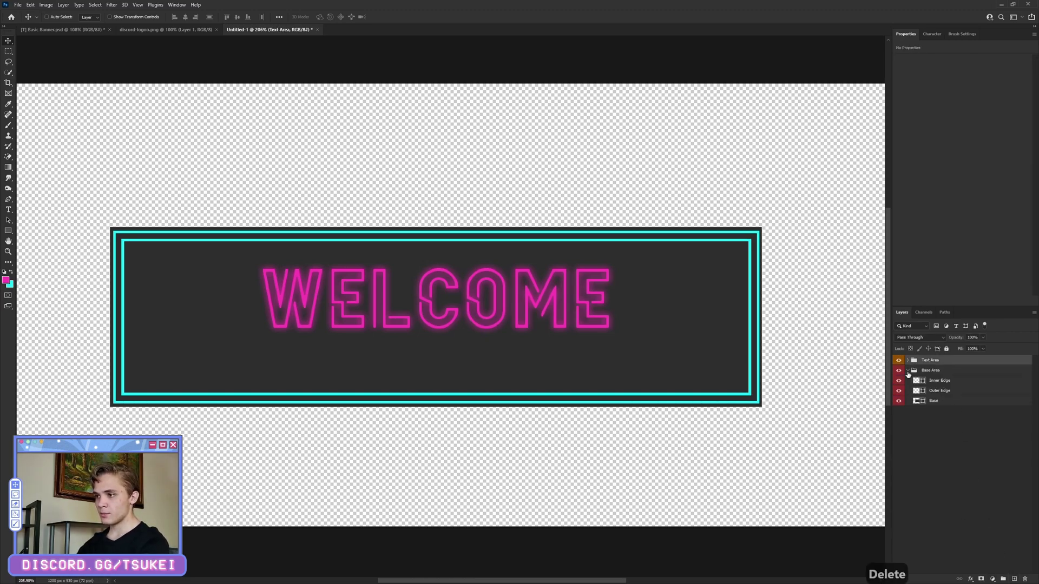
- Add an empty layer in Base Area and wrap it in a group named 'Lines'
left_click(1014, 578)
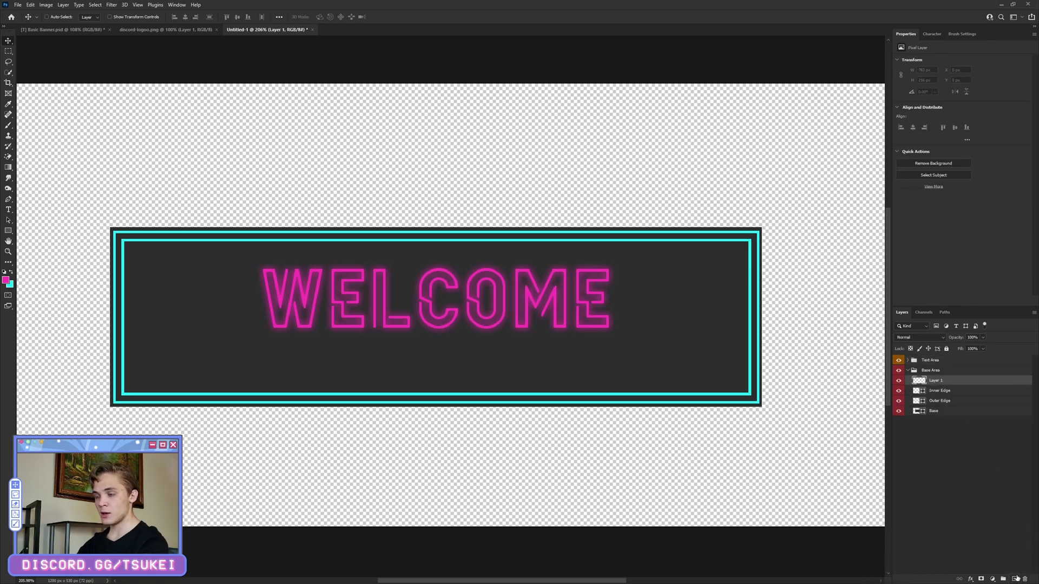
key("ctrl+g")
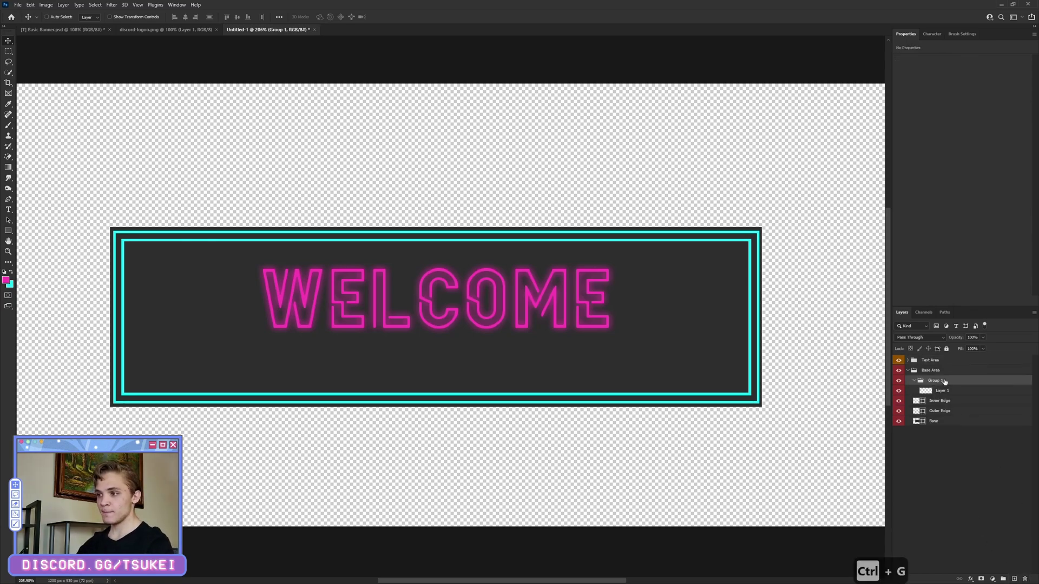
double_click(935, 381)
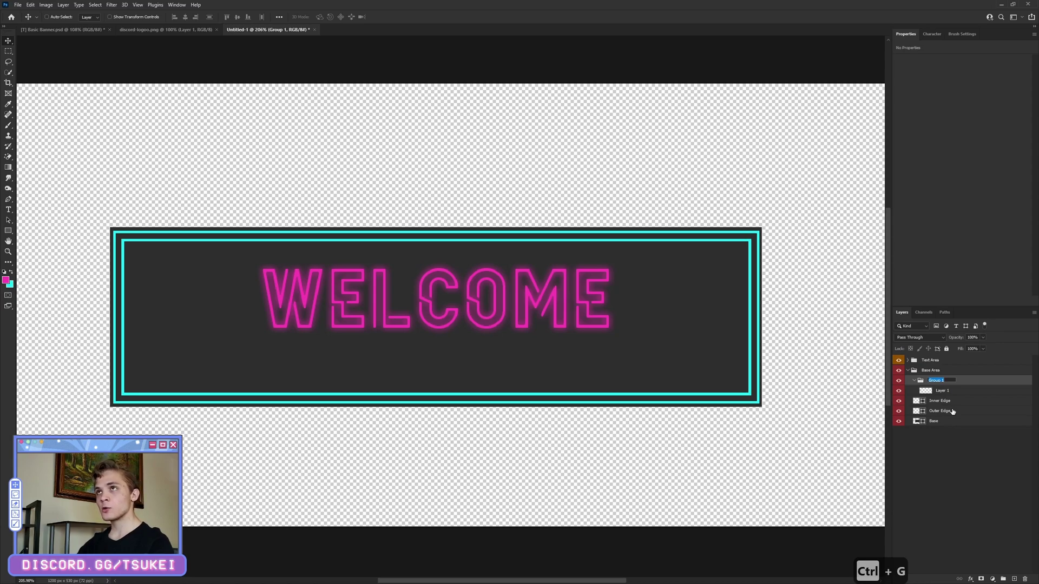
type("Lines")
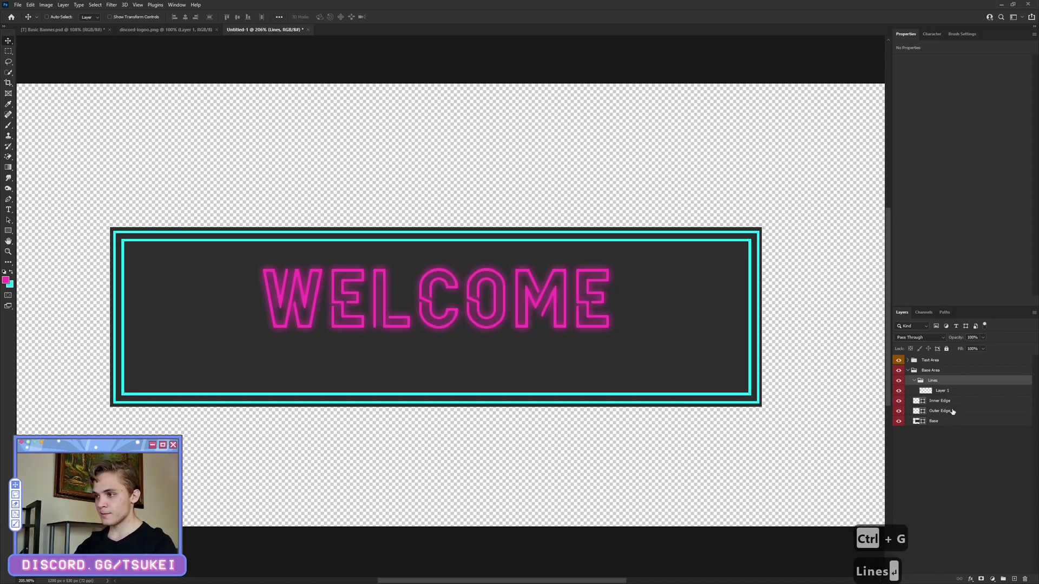
key("Return")
- Select Layer 1 in Lines and set up the Line Tool with a pink stroke colour
left_click(956, 392)
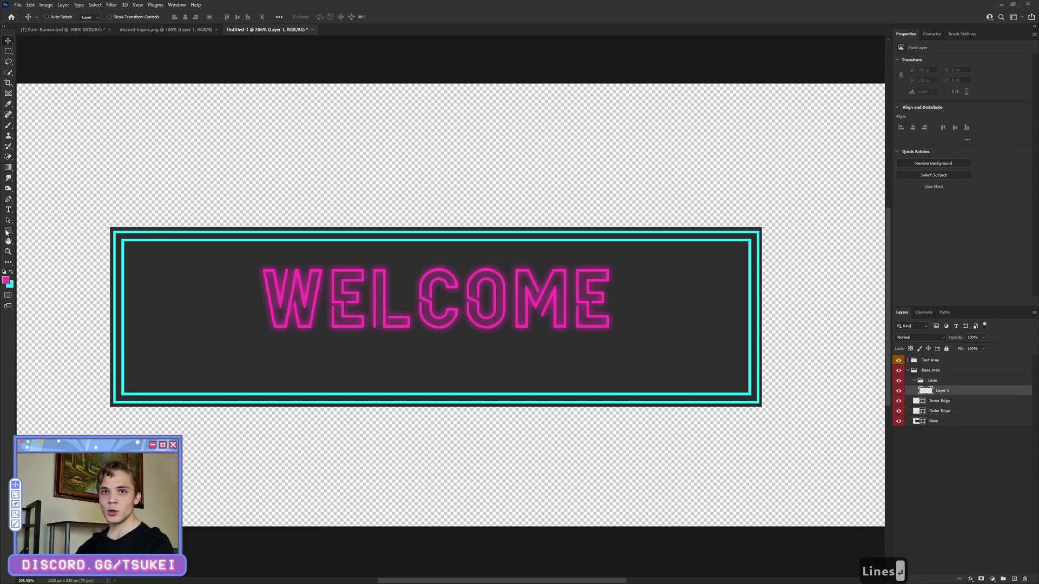
left_click(6, 232)
left_click(41, 264)
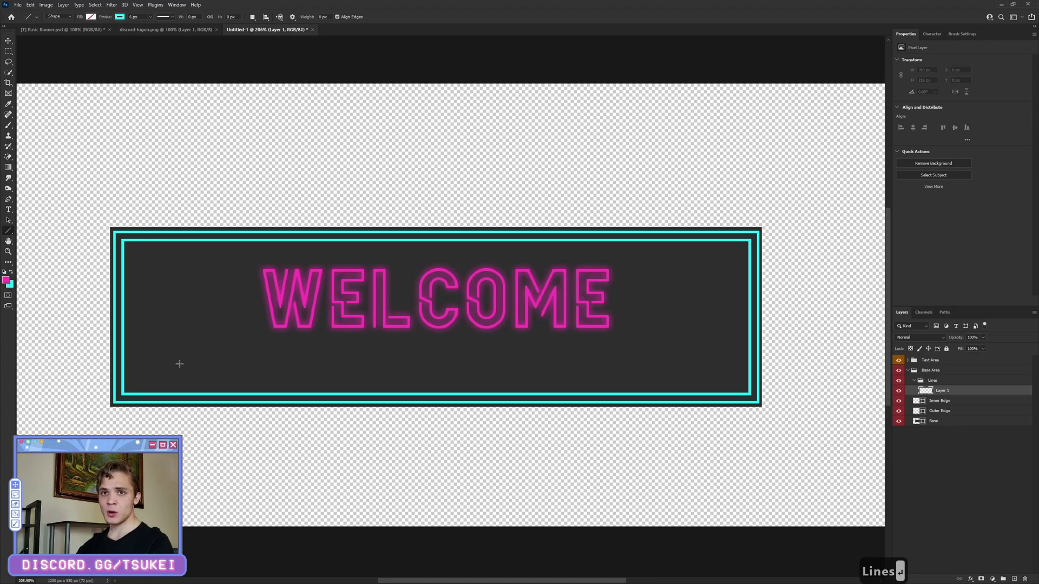
left_click(122, 18)
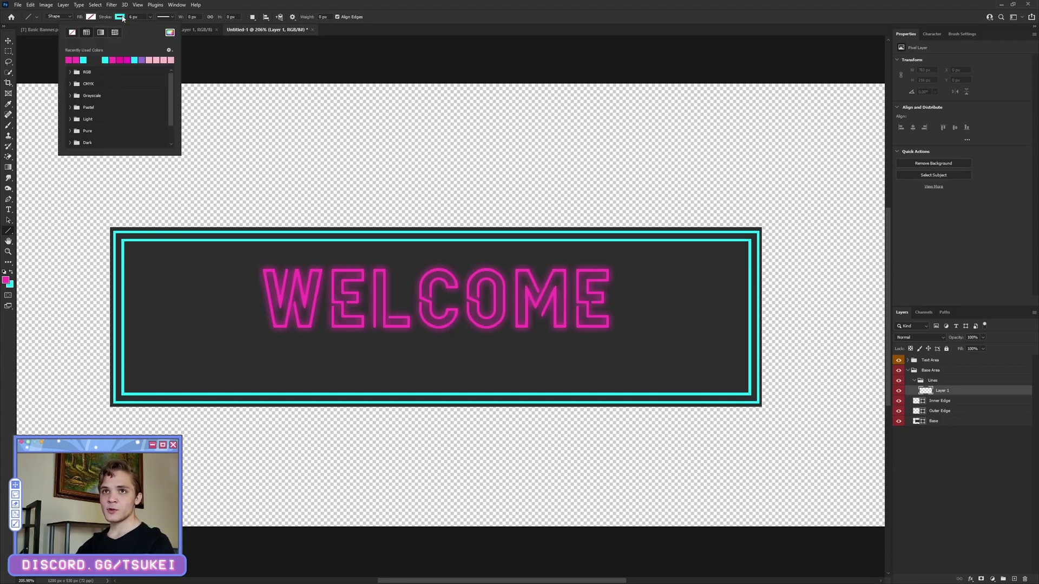
left_click(170, 33)
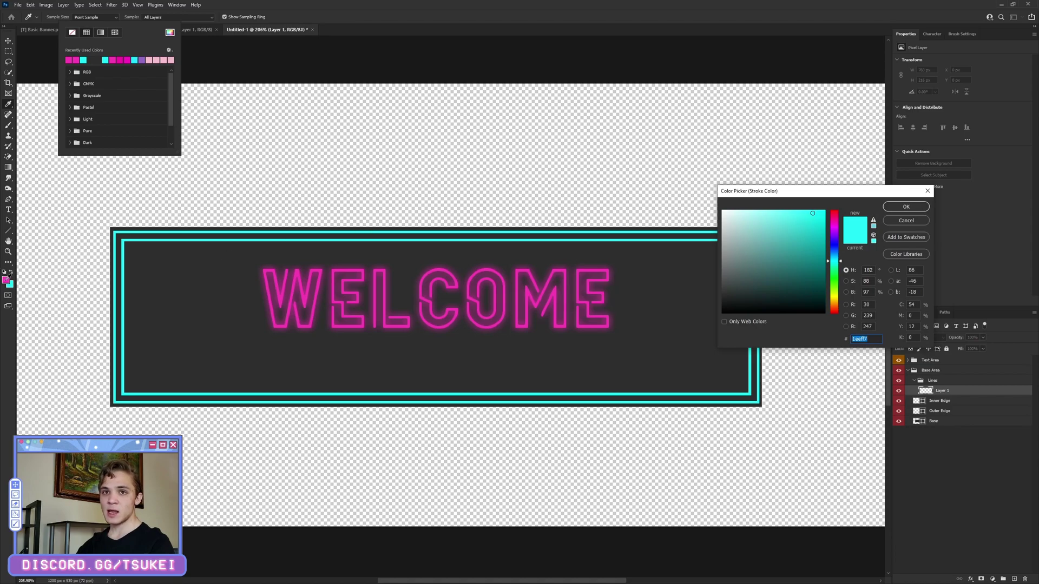
left_click(579, 298)
left_click(906, 207)
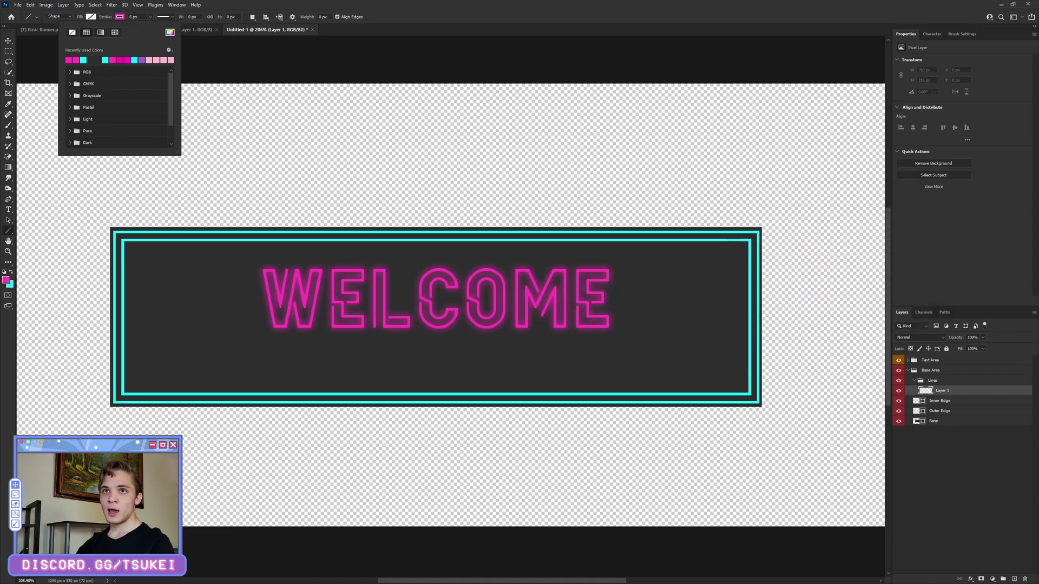
- Set the stroke width to 3 px and draw a horizontal line under the left of WELCOME
type("3")
key("Return")
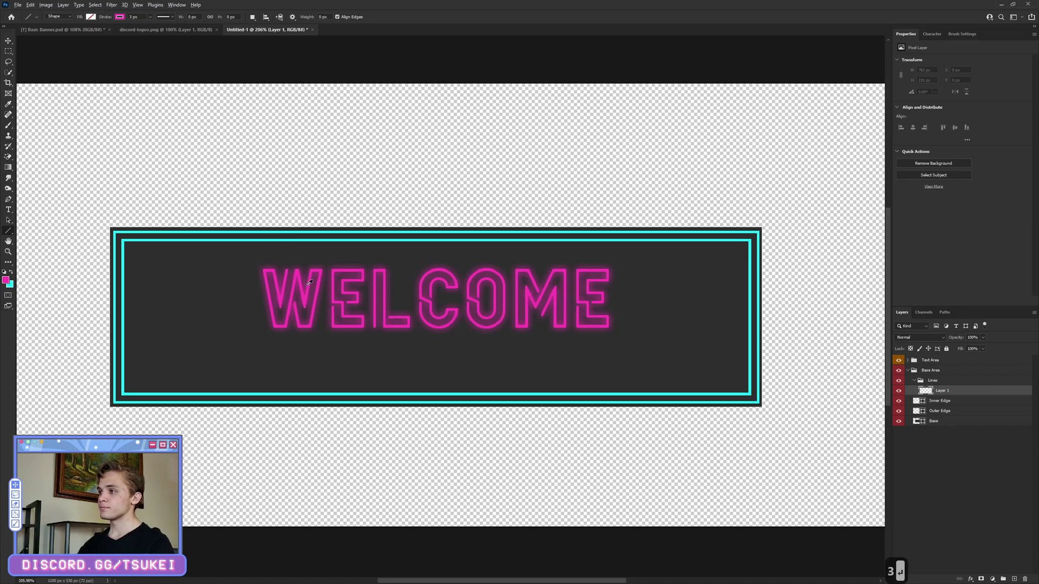
scroll(230, 377, "up", 2)
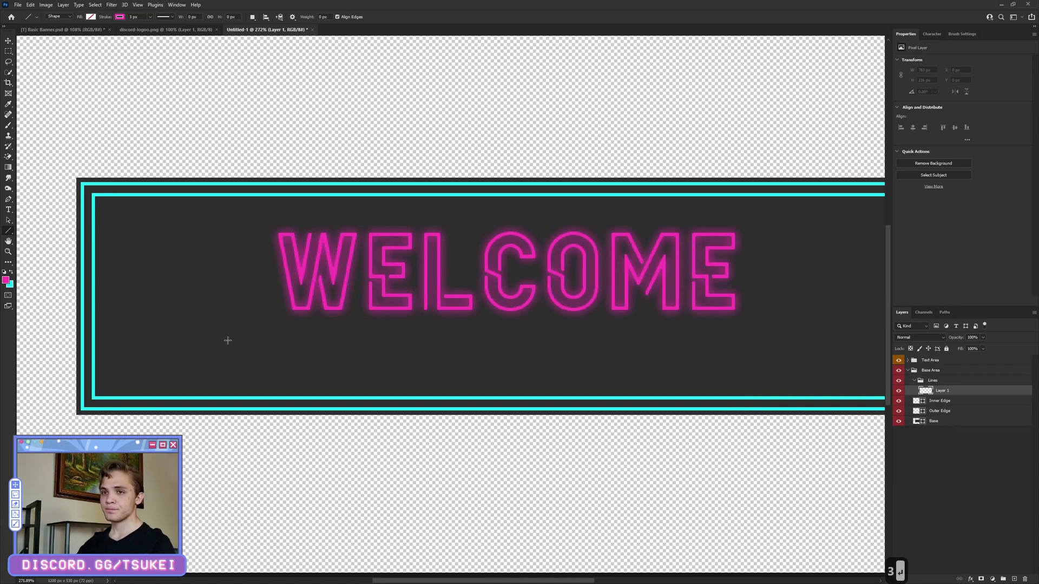
left_click_drag(215, 338, 402, 340)
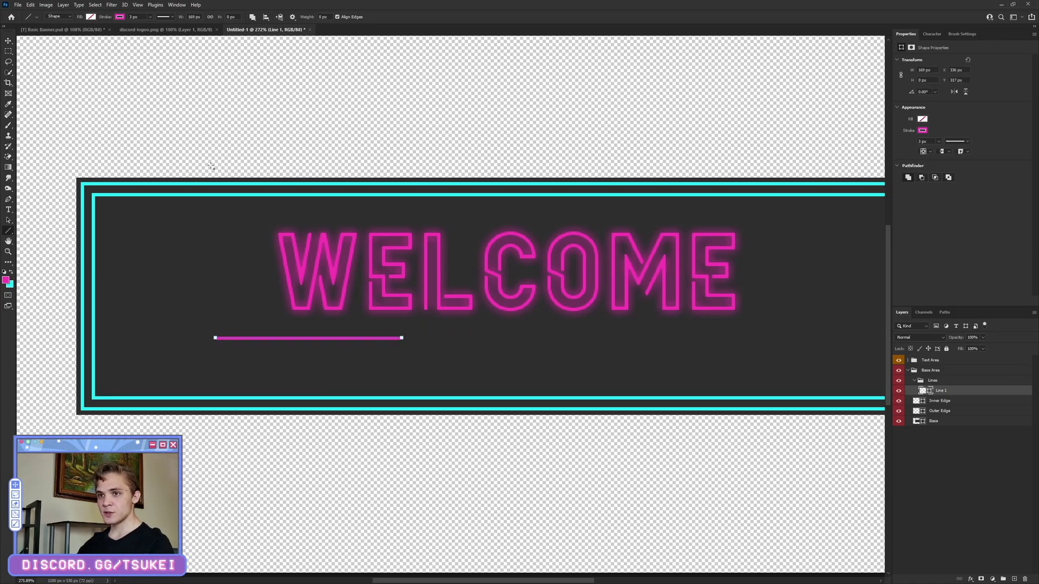
- Draw a second, longer pink line on a new layer below the first and nudge it right
key("v")
scroll(306, 332, "up", 2)
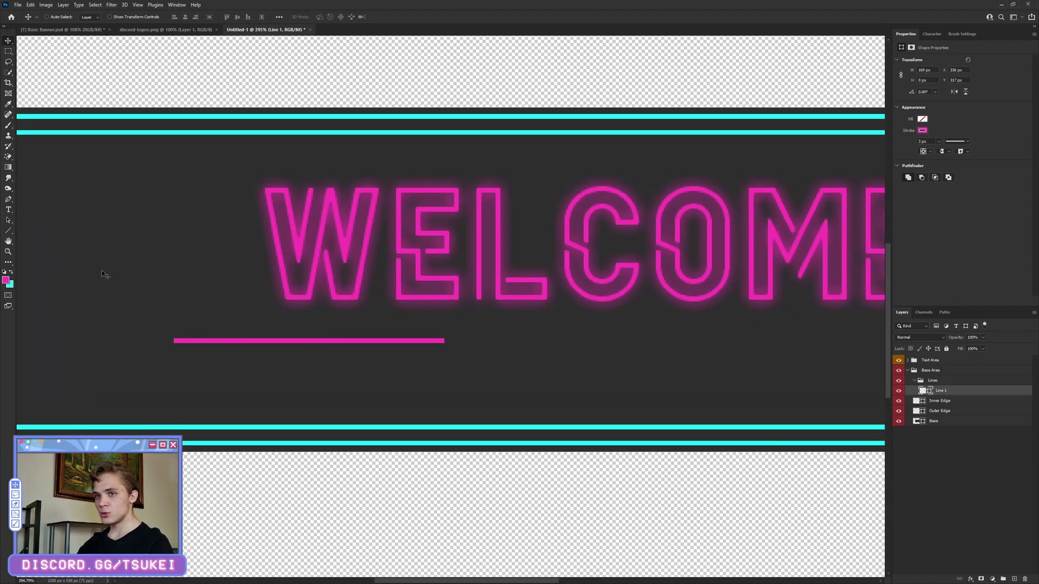
left_click(1014, 579)
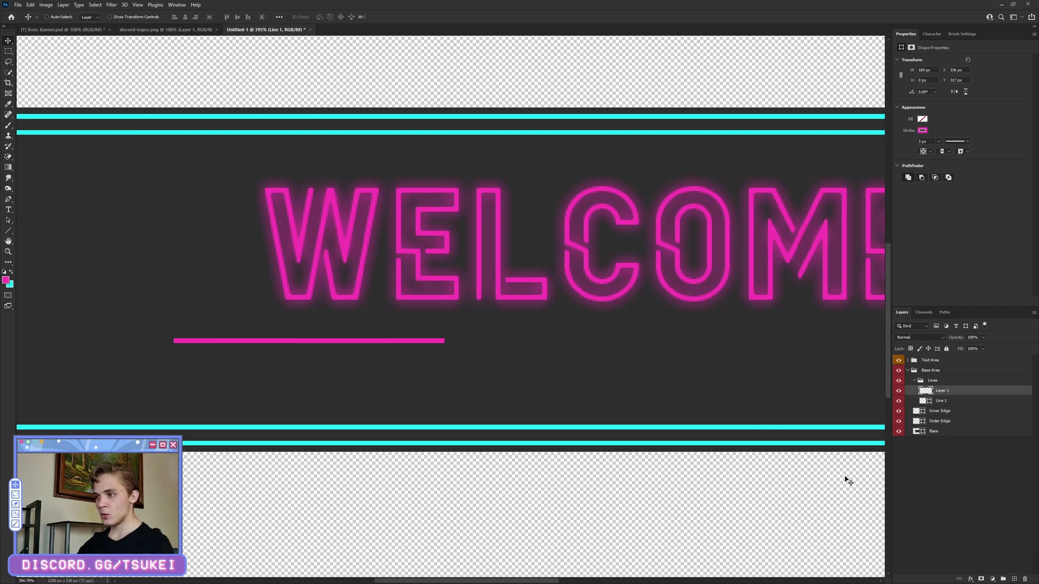
key("u")
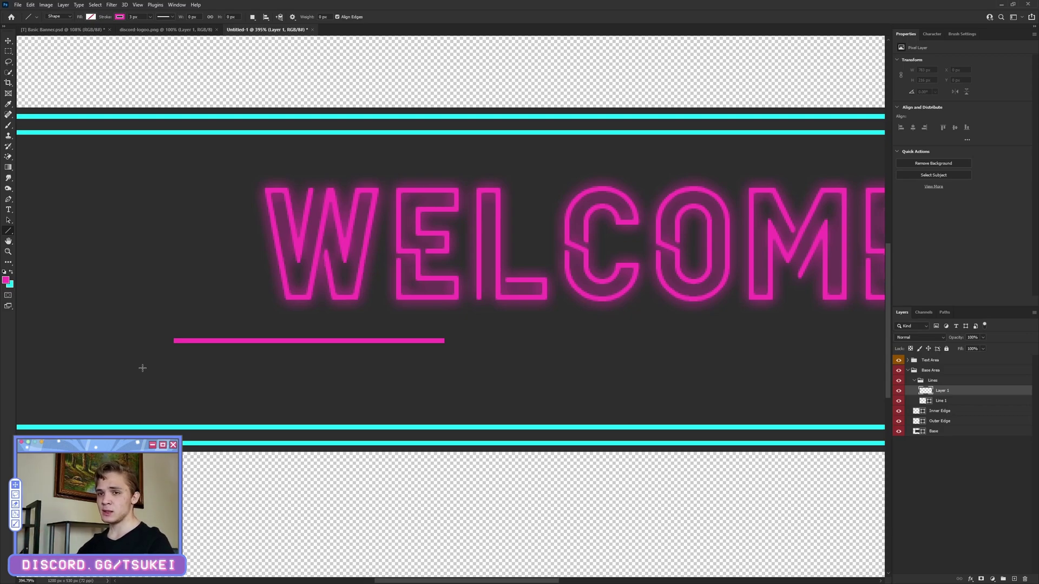
left_click_drag(114, 371, 475, 372)
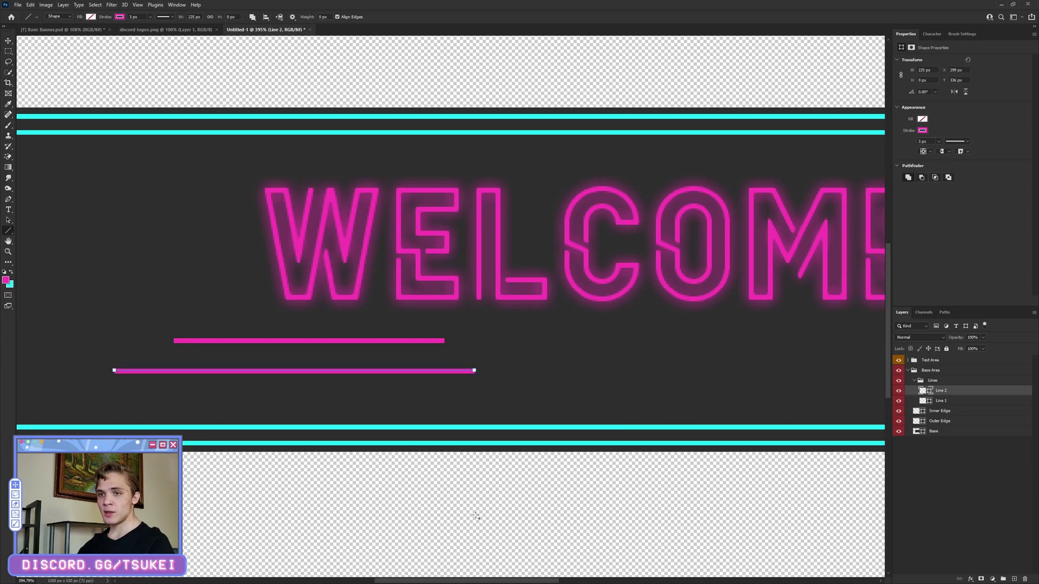
left_click(8, 40)
scroll(239, 323, "up", 2)
left_click_drag(325, 386, 388, 373)
- Duplicate the Line 1 layer and move the copy below the second line
scroll(437, 385, "down", 4)
scroll(410, 373, "up", 3)
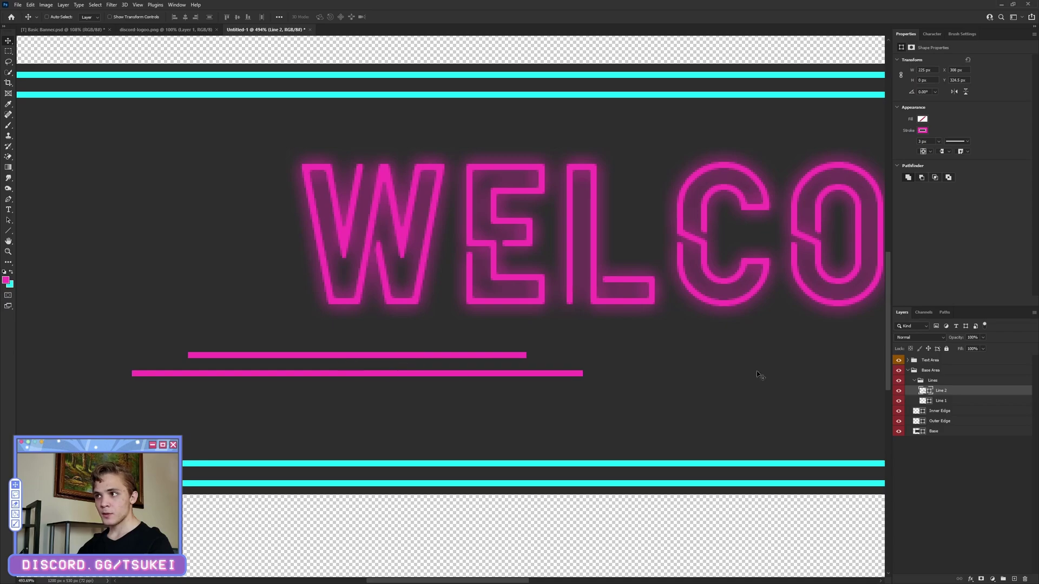
left_click(941, 402)
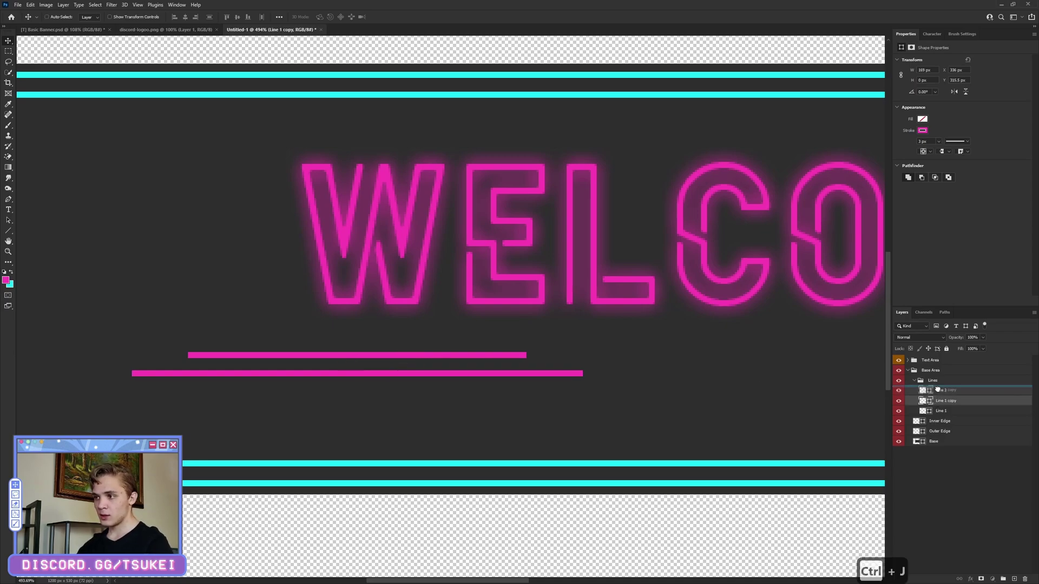
key("ctrl+j")
left_click_drag(409, 356, 405, 388)
- Nudge the upper line up two pixels and the lowest line down to even the spacing
scroll(353, 402, "up", 5)
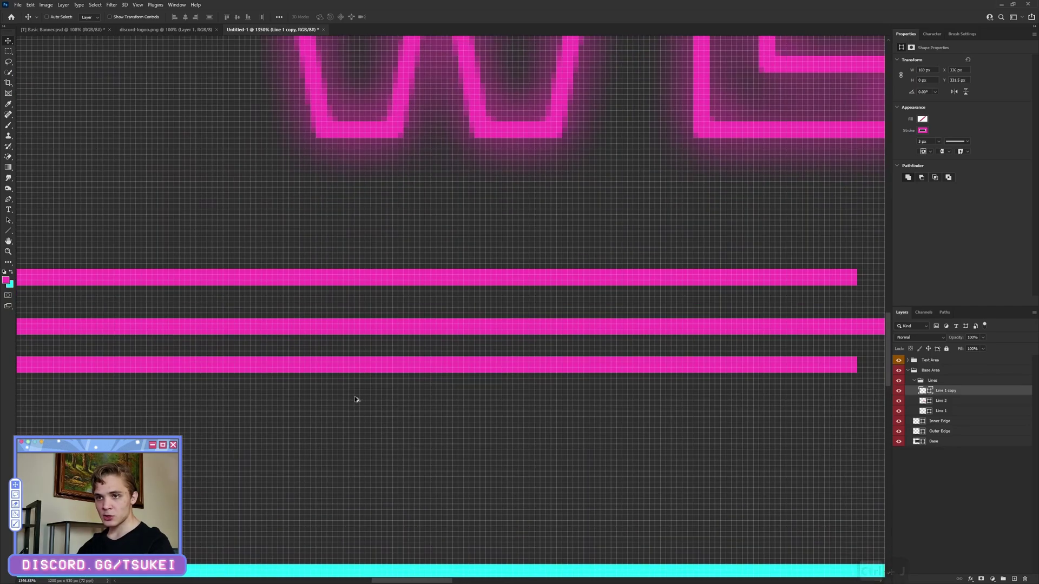
scroll(381, 370, "up", 2)
scroll(381, 369, "up", 4)
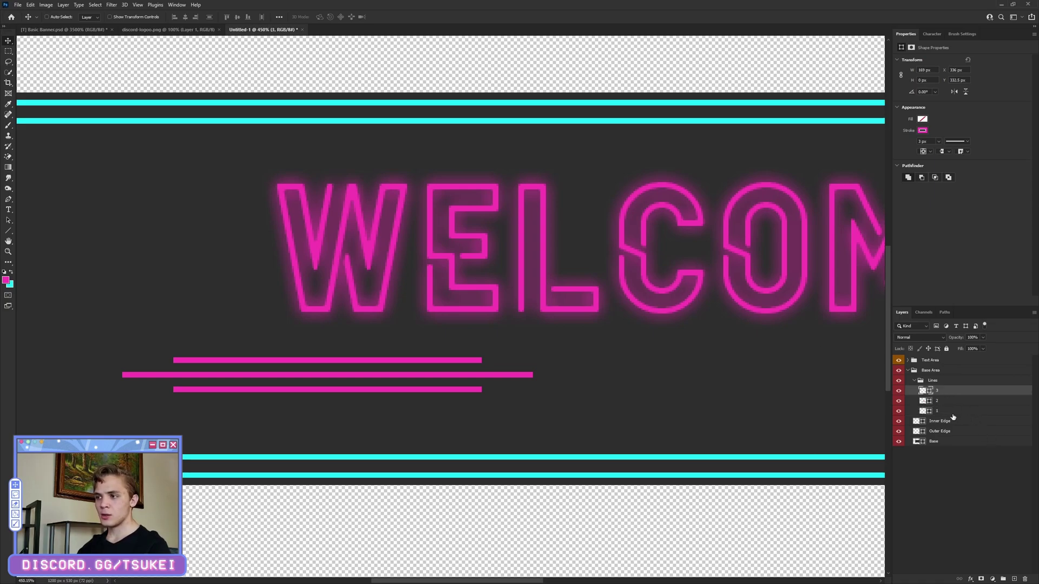
left_click(952, 412)
scroll(267, 364, "up", 10)
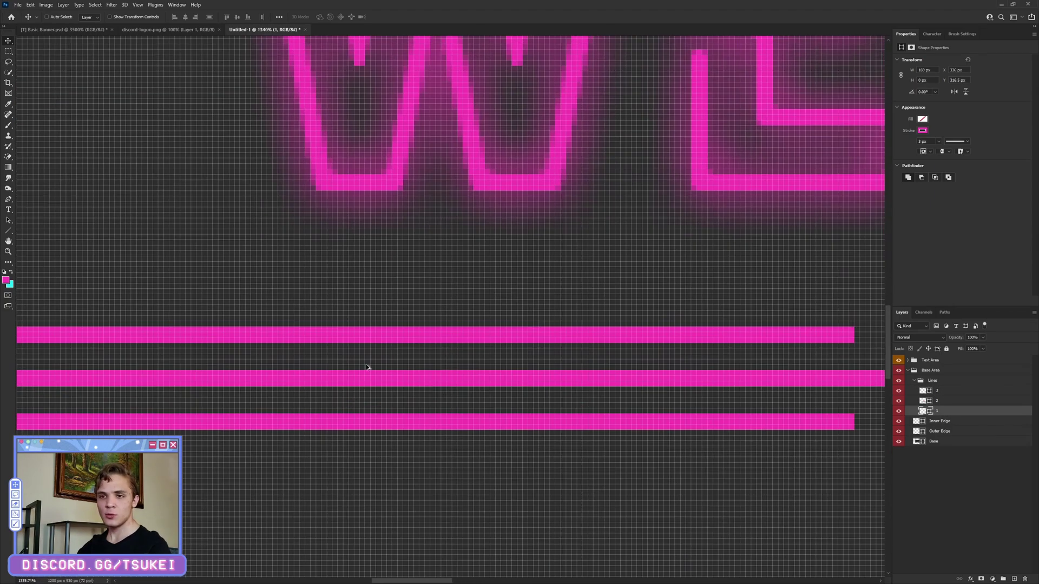
key("Up")
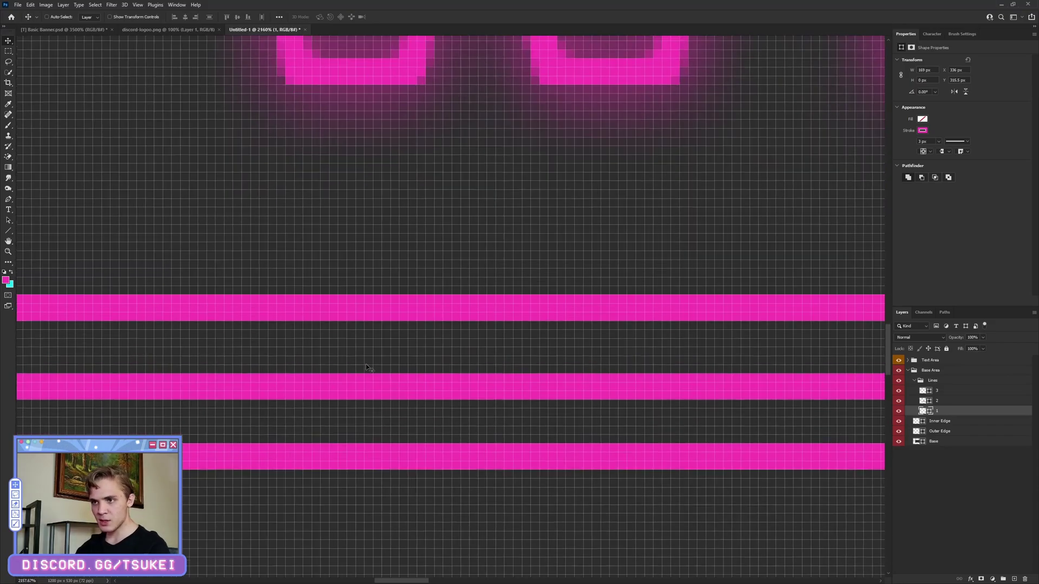
key("Up")
key("Up")
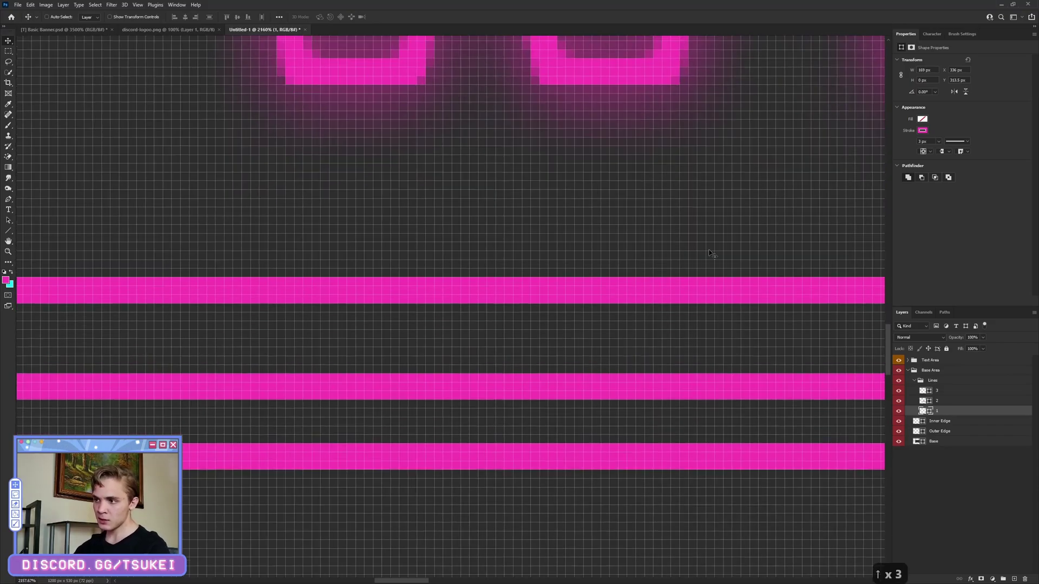
left_click(940, 381)
left_click(938, 390)
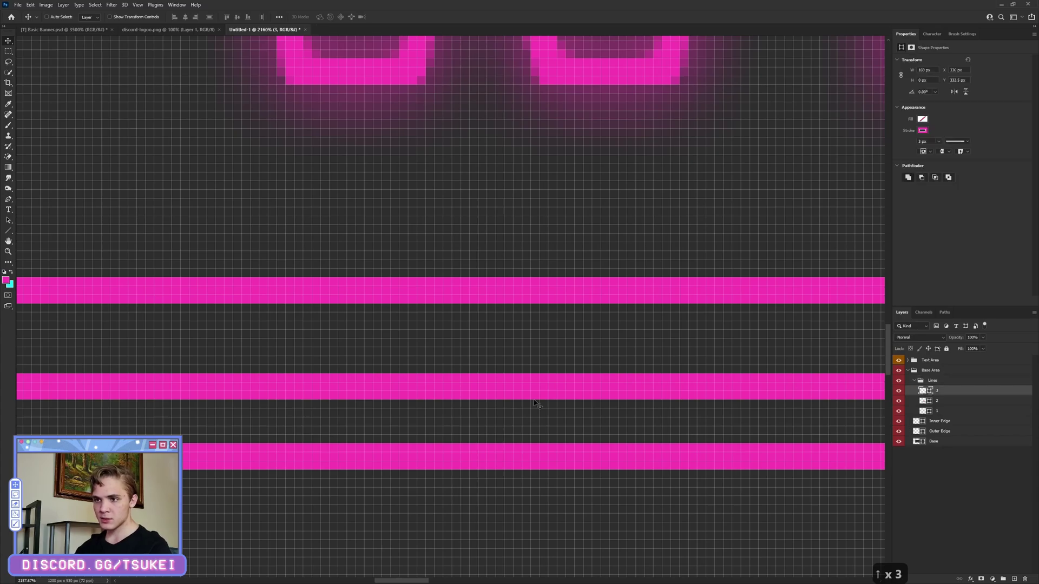
key("Down")
key("Down")
key("Down")
scroll(534, 404, "down", 5)
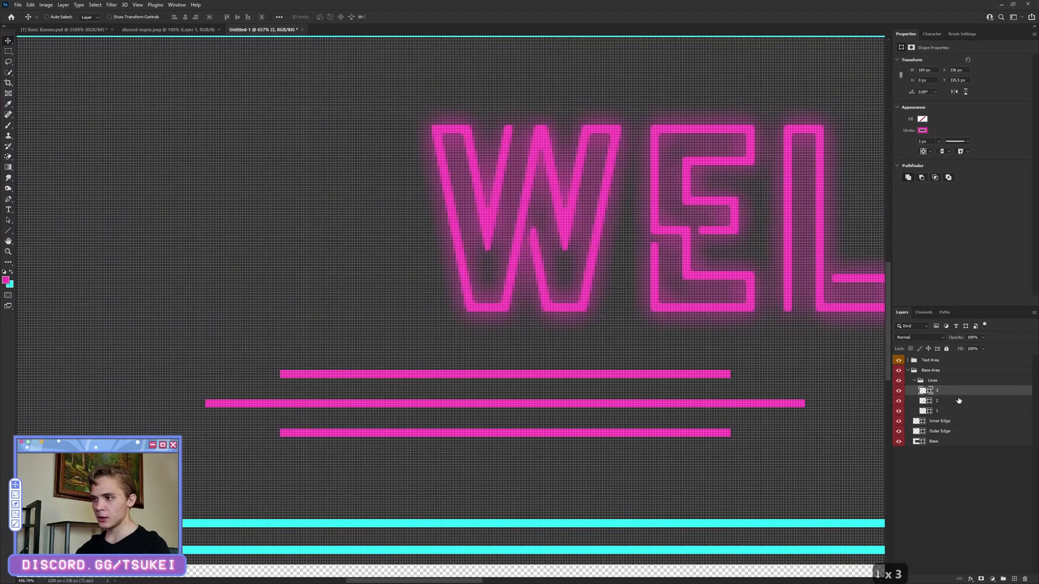
- Shorten the middle line from its right end and shift it right to recentre it
left_click(959, 401)
key("ctrl+t")
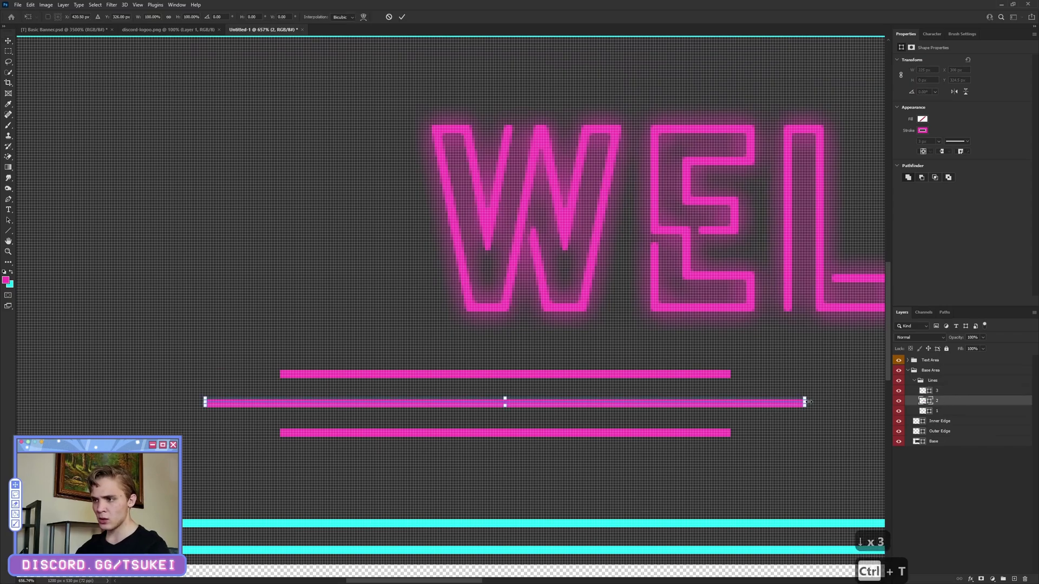
left_click_drag(808, 401, 742, 400)
left_click(402, 17)
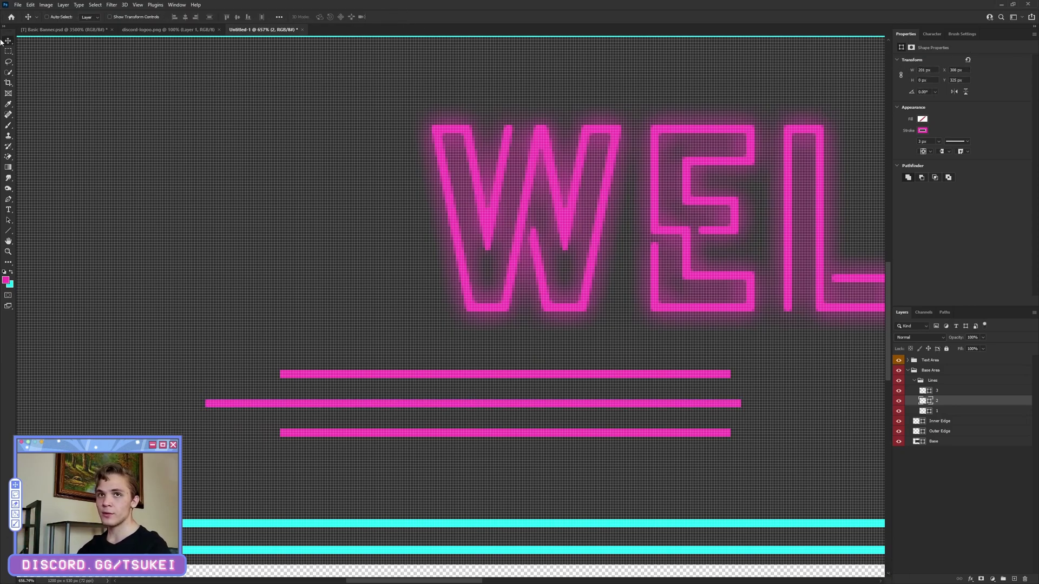
scroll(384, 423, "up", 2)
left_click_drag(405, 401, 434, 399)
scroll(487, 434, "down", 6)
scroll(487, 437, "up", 2)
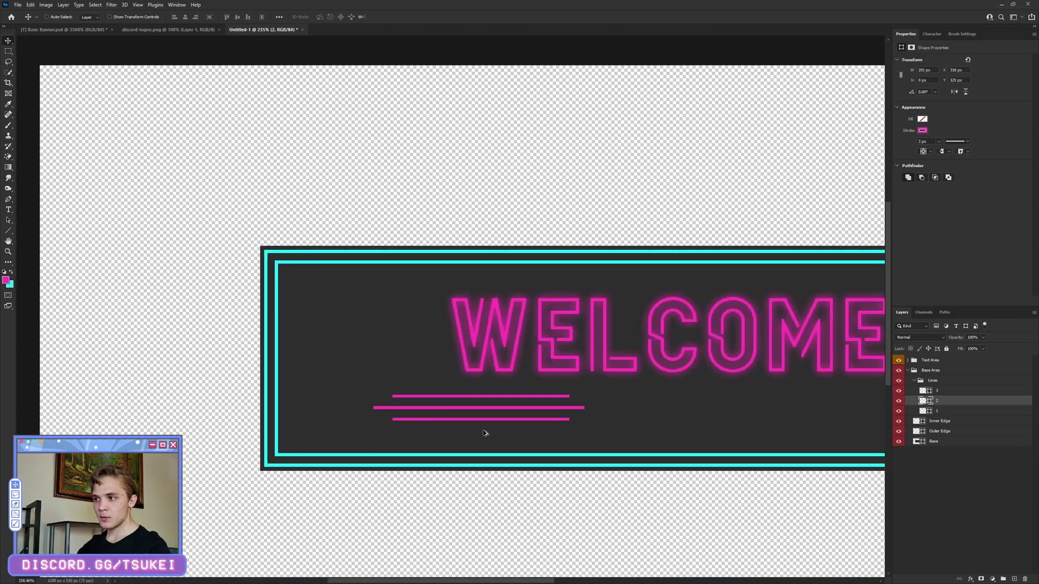
- Group the three line layers into a new group named 'Left'
left_click(942, 391)
left_click(939, 413, "shift")
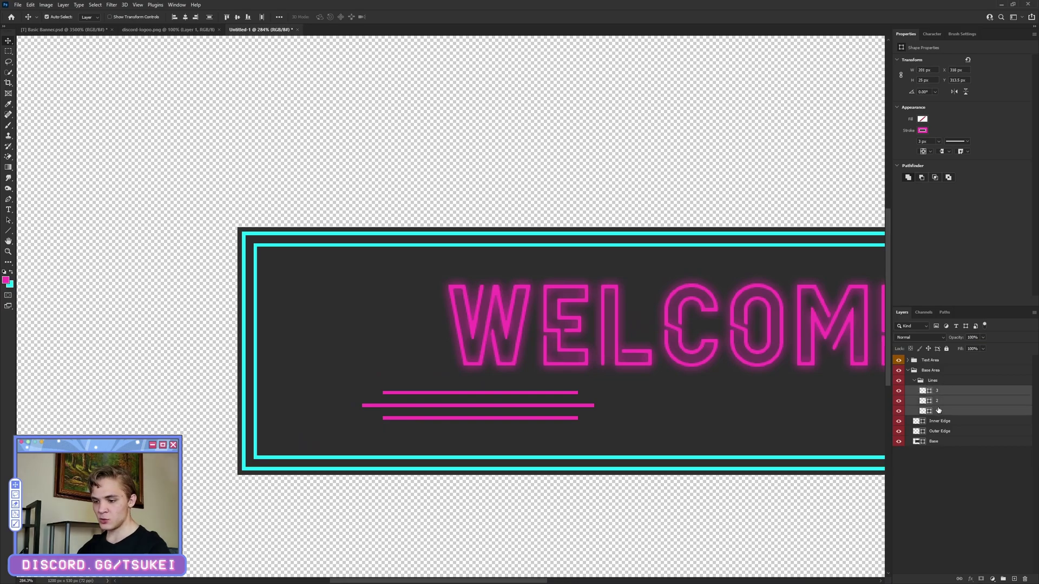
key("ctrl+g")
double_click(940, 390)
type("Left")
key("Return")
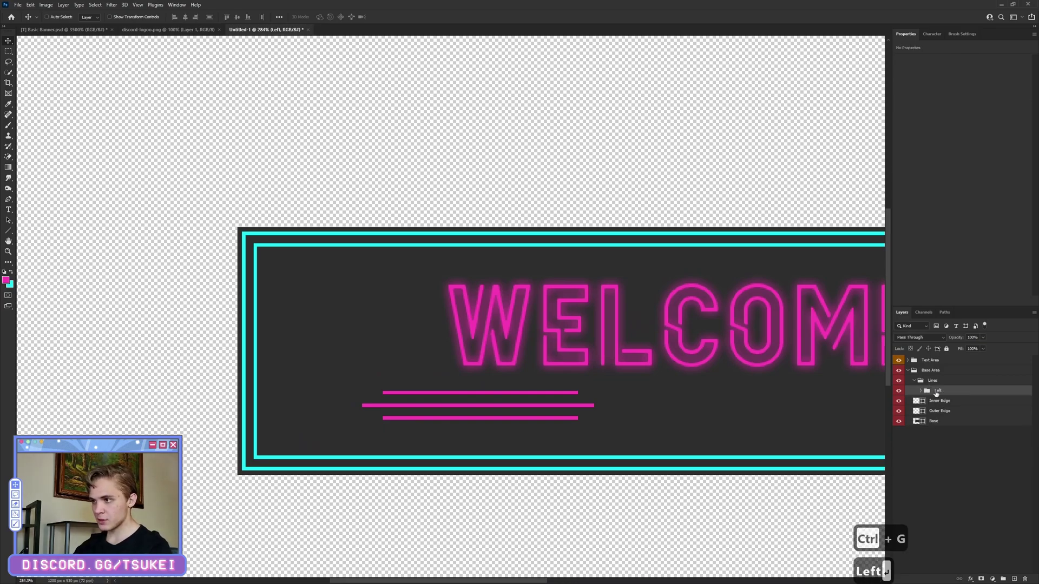
- Give the Lines group a 5 px Outer Glow and move the Left lines slightly lower
right_click(947, 384)
left_click(974, 58)
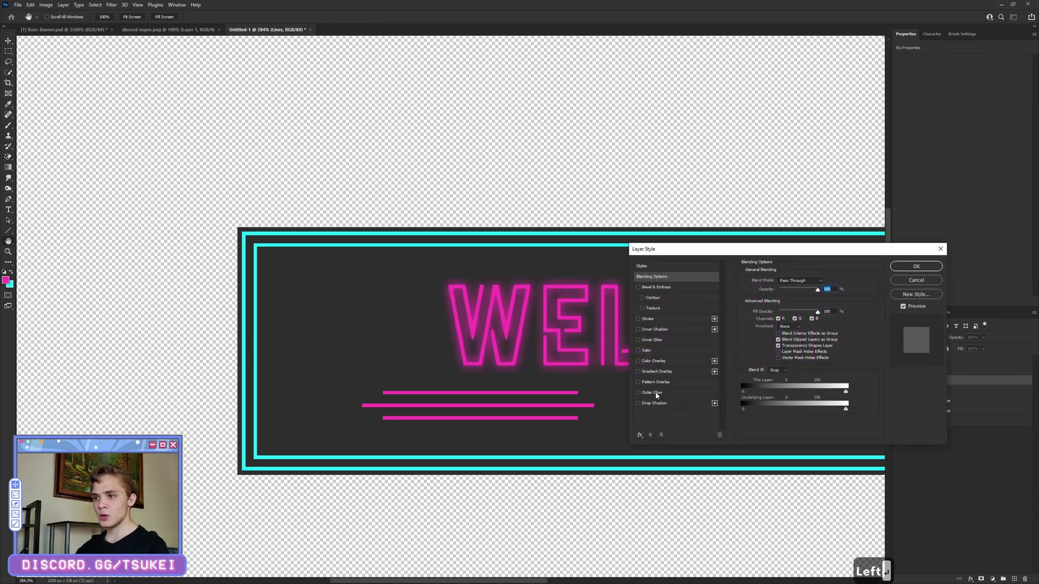
left_click(655, 394)
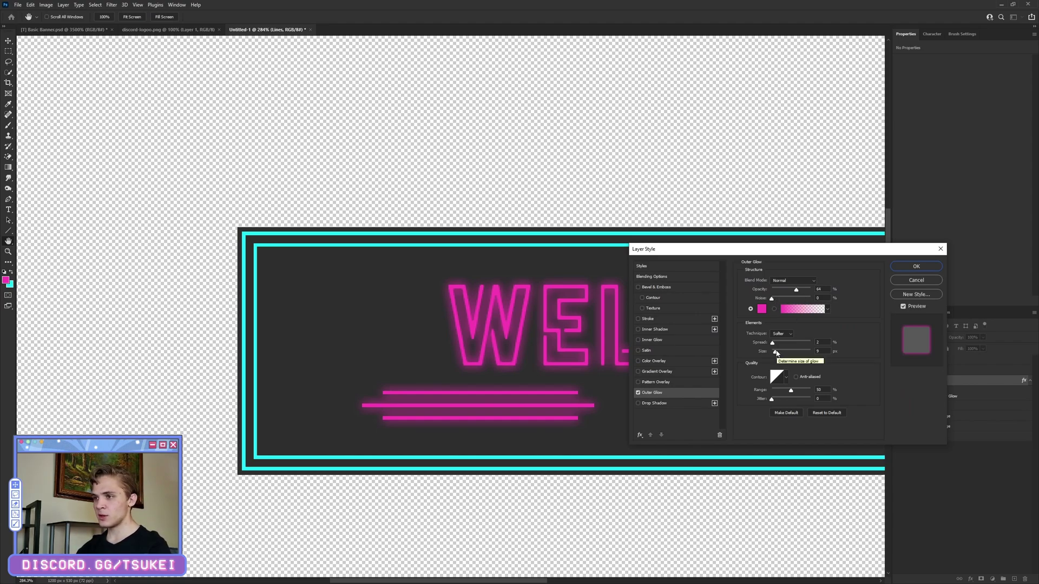
left_click_drag(776, 352, 775, 352)
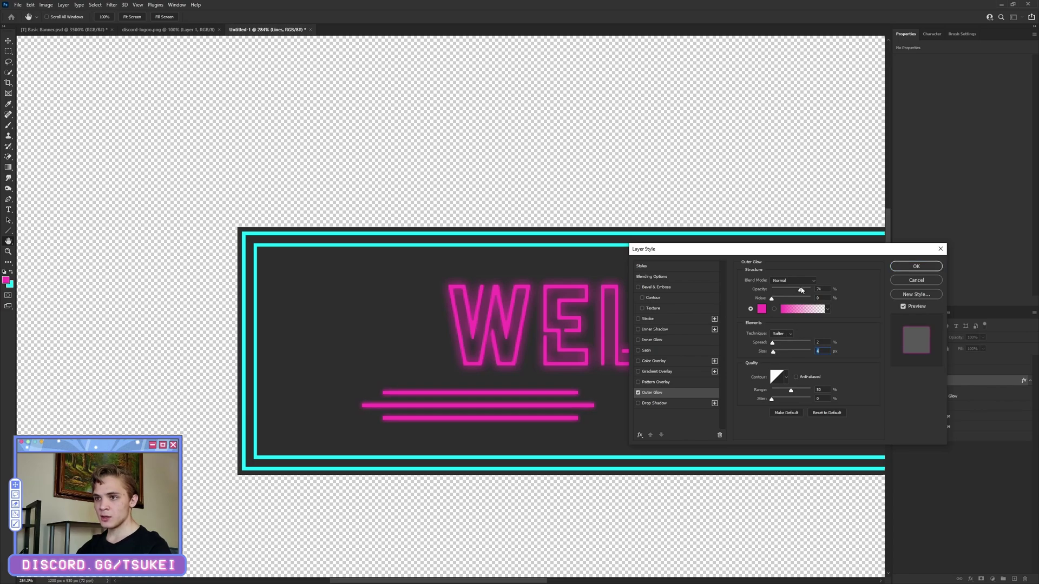
left_click(908, 268)
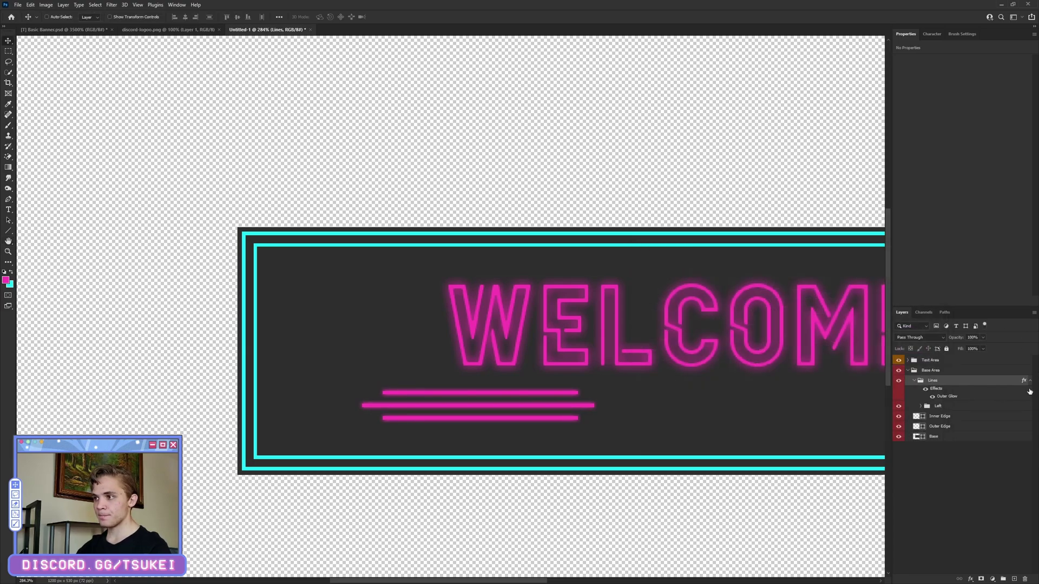
left_click(1031, 382)
left_click(903, 390)
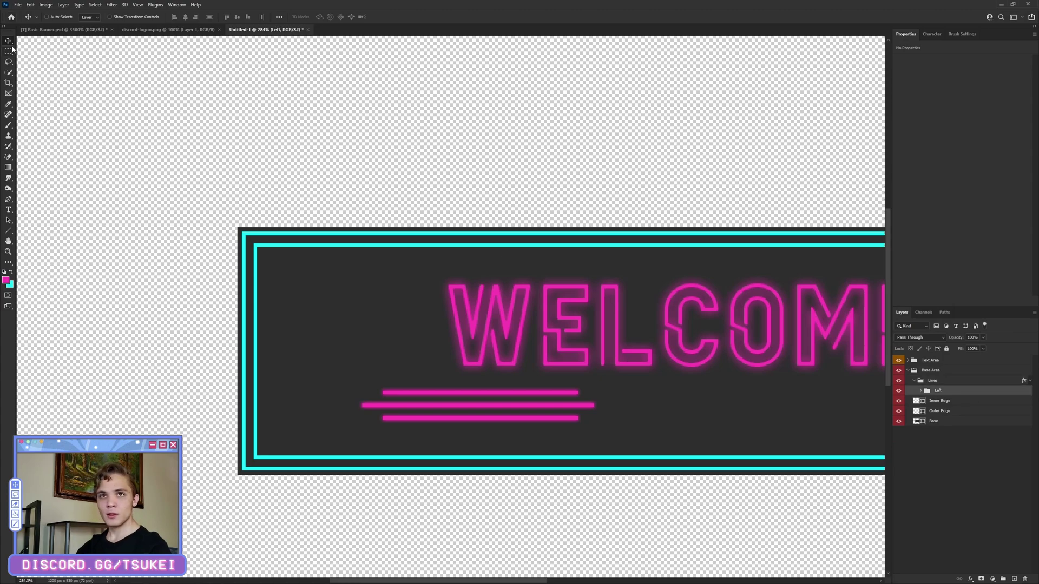
left_click_drag(475, 410, 489, 419)
- Fit the banner in view and apply an Inner Glow layer style to the Base layer
key("ctrl+minus")
key("ctrl+0")
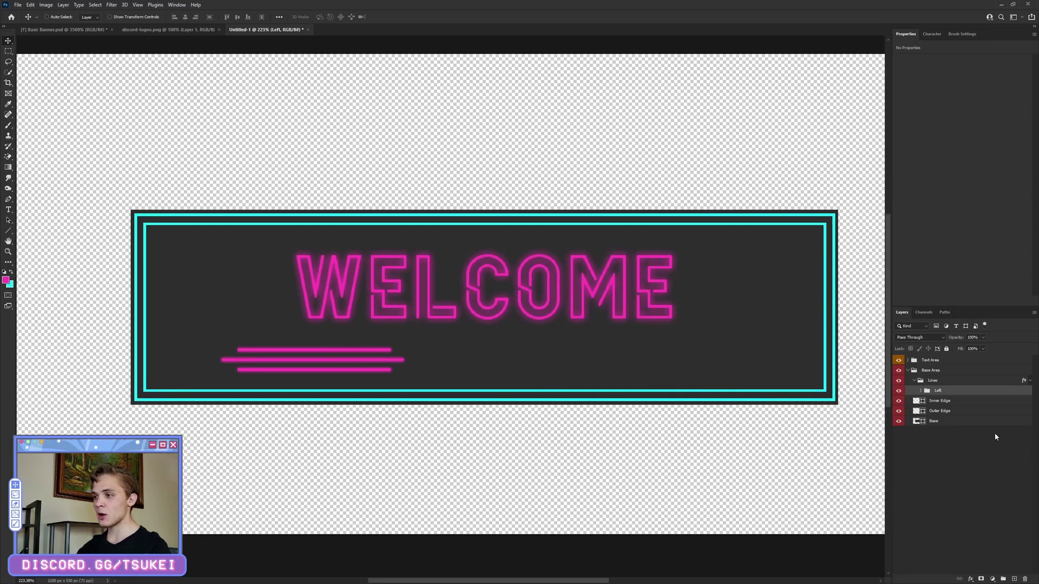
right_click(936, 422)
left_click(959, 91)
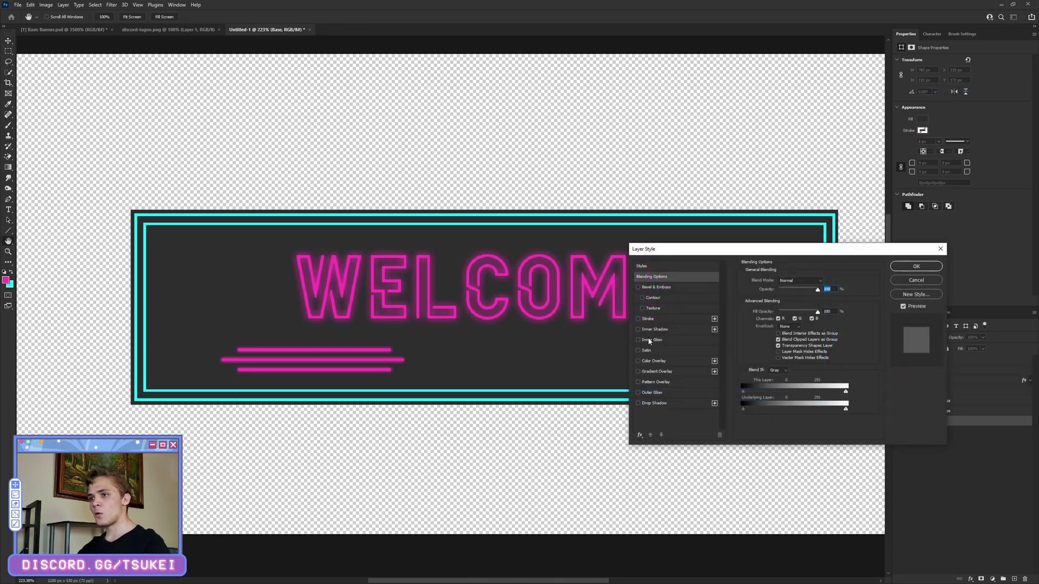
left_click(651, 341)
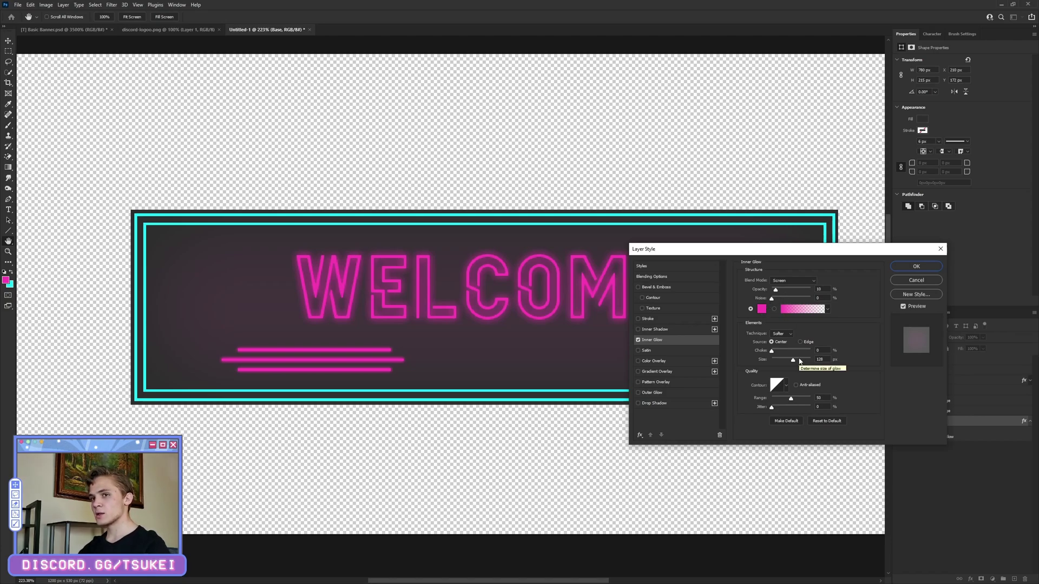
left_click(916, 267)
scroll(382, 298, "down", 3)
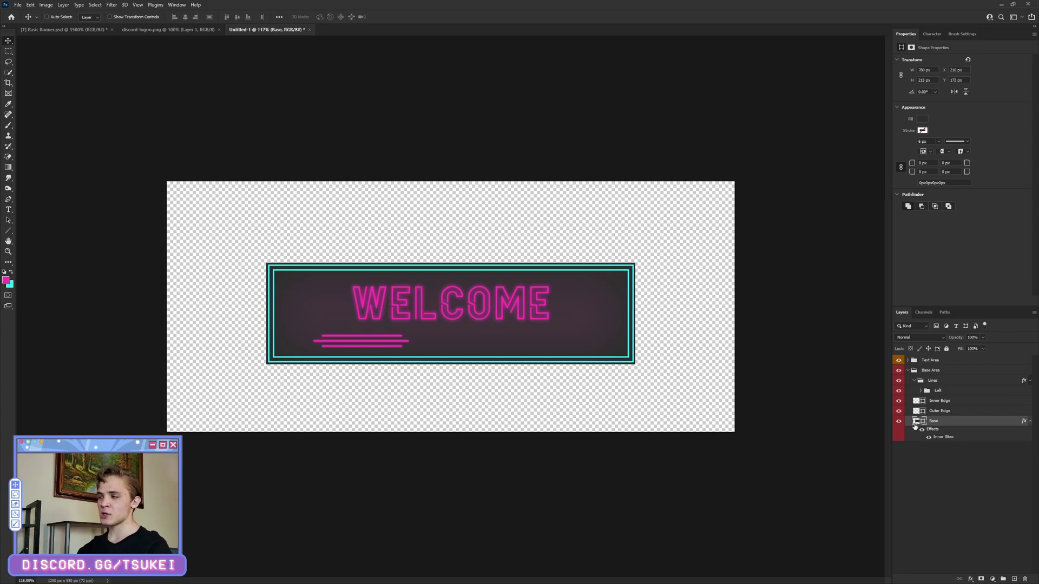
left_click(1031, 422)
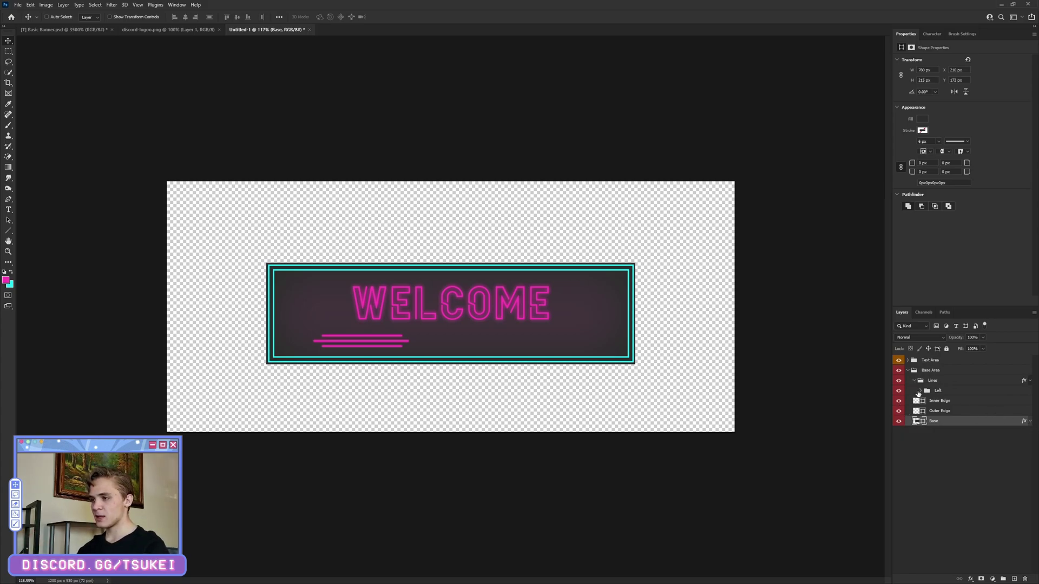
- Create a new empty layer and move it above the Base Area group
left_click(915, 374)
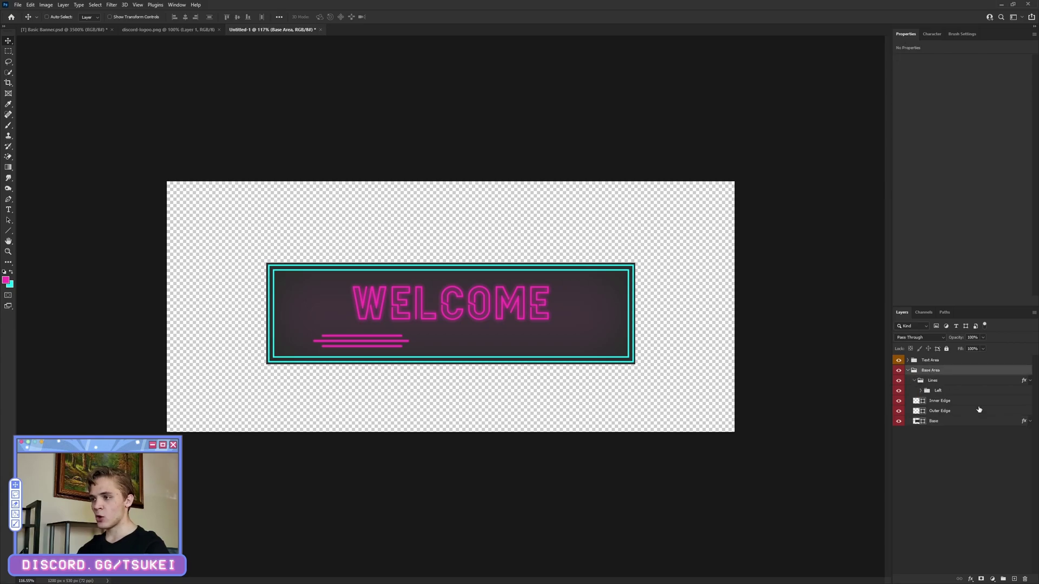
left_click(1024, 579)
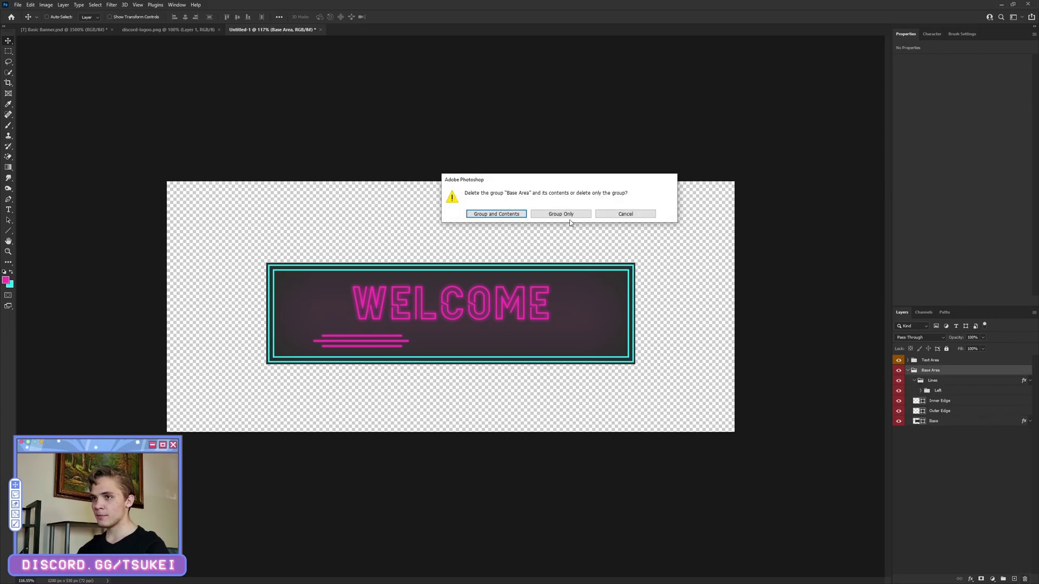
left_click(647, 217)
left_click(1014, 579)
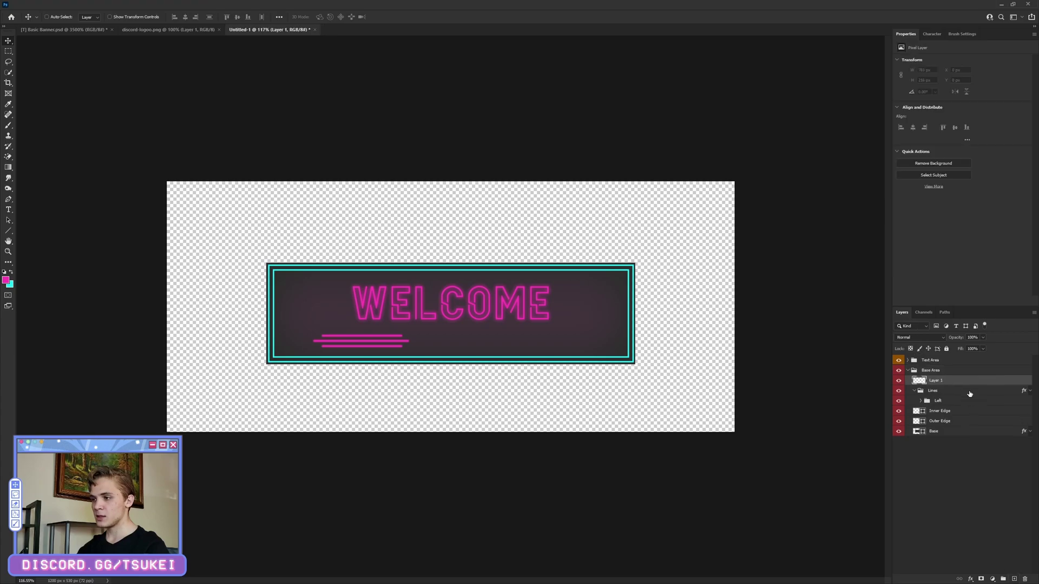
left_click_drag(935, 366, 932, 367)
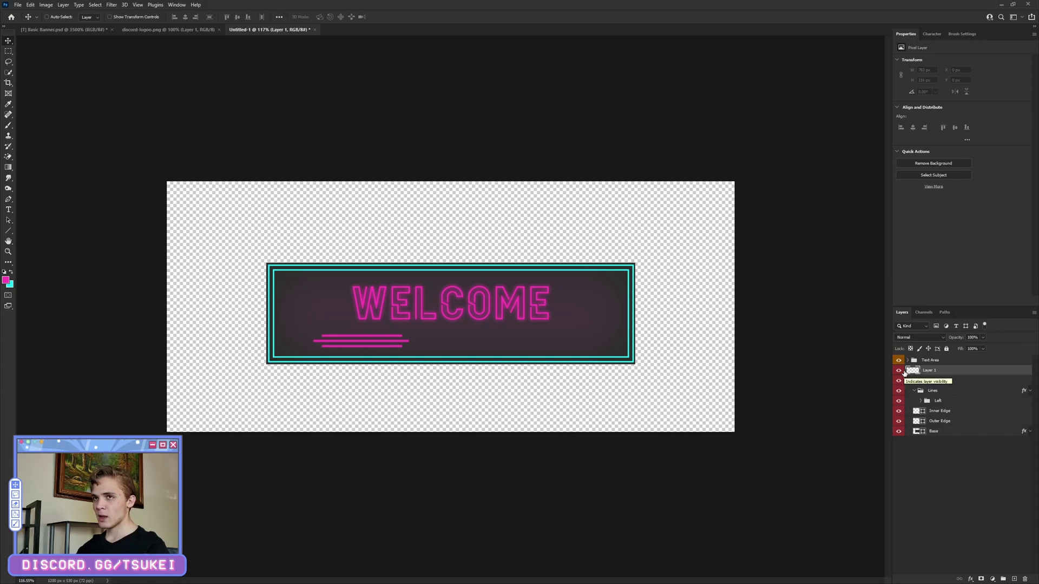
- Bring the Discord logo from discord-logoo.png into the banner and scale it to about 56×41 px
left_click(136, 30)
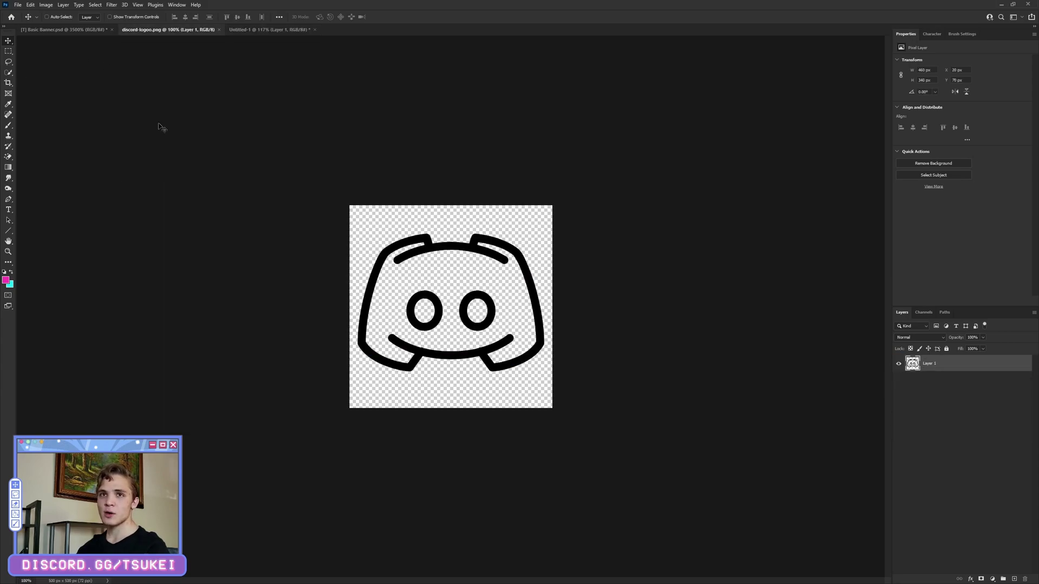
mouse_move(444, 294)
left_mouse_down()
mouse_move(336, 121)
mouse_move(267, 33)
mouse_move(250, 37)
mouse_move(359, 163)
mouse_move(449, 304)
left_mouse_up()
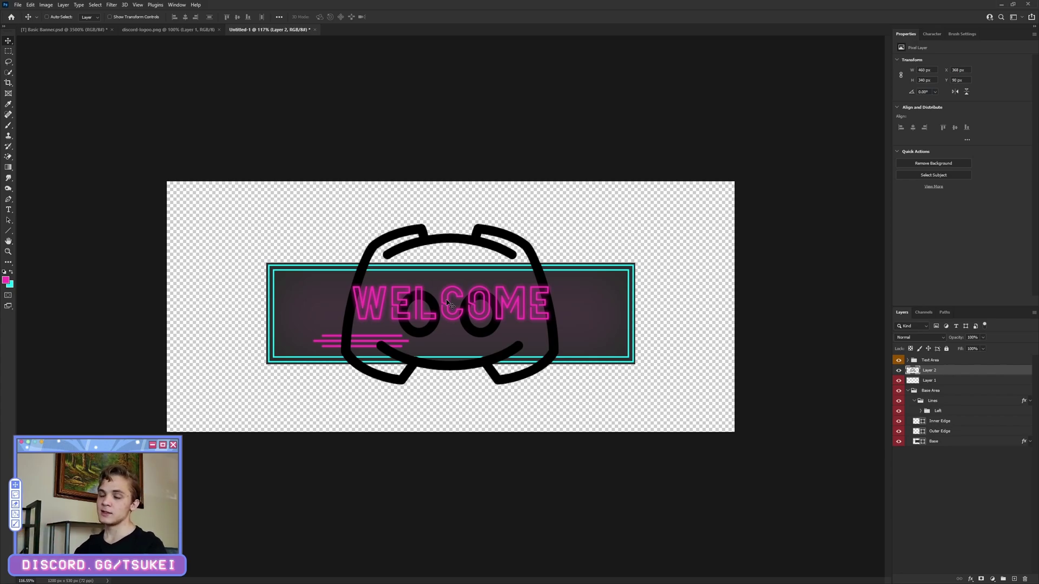
scroll(447, 303, "up", 2)
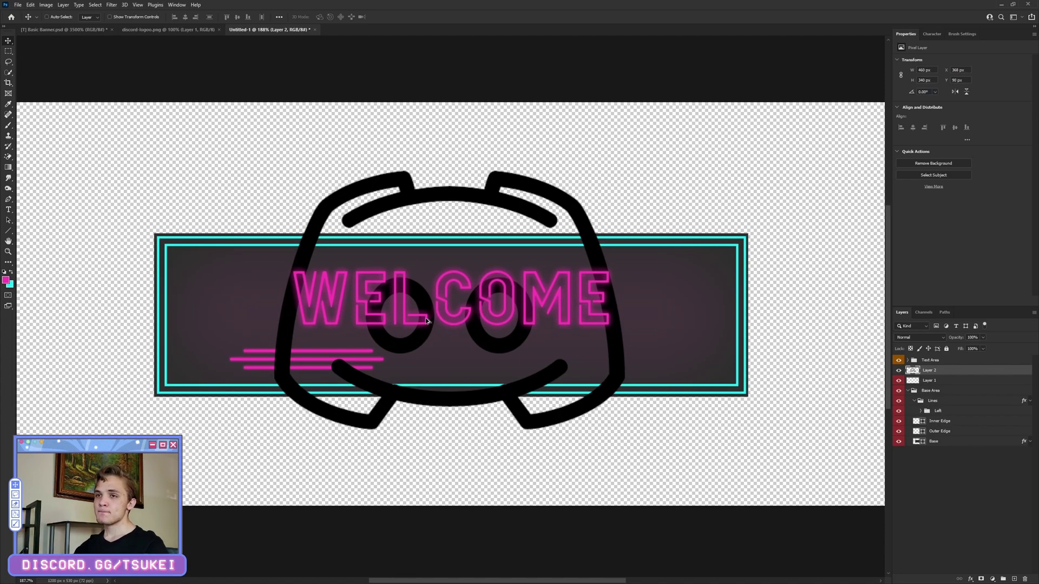
key("ctrl+t")
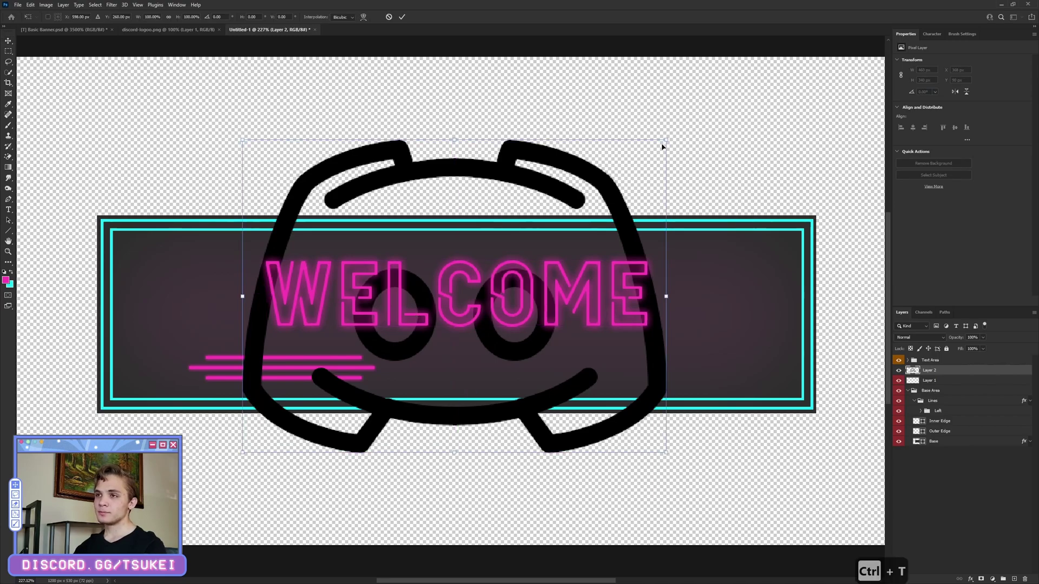
left_click_drag(669, 140, 436, 360)
scroll(437, 360, "up", 2)
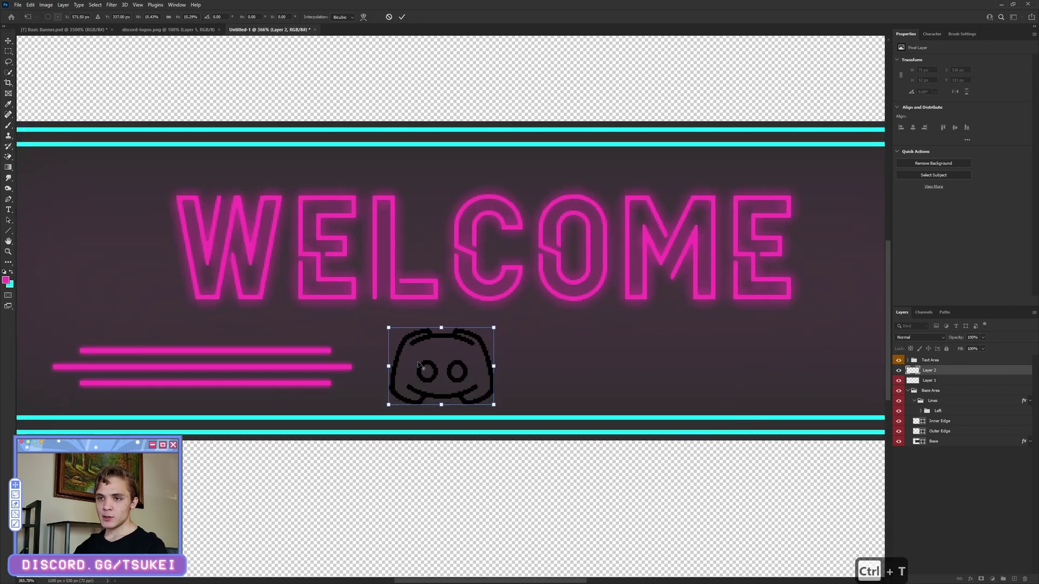
left_click_drag(494, 327, 470, 343)
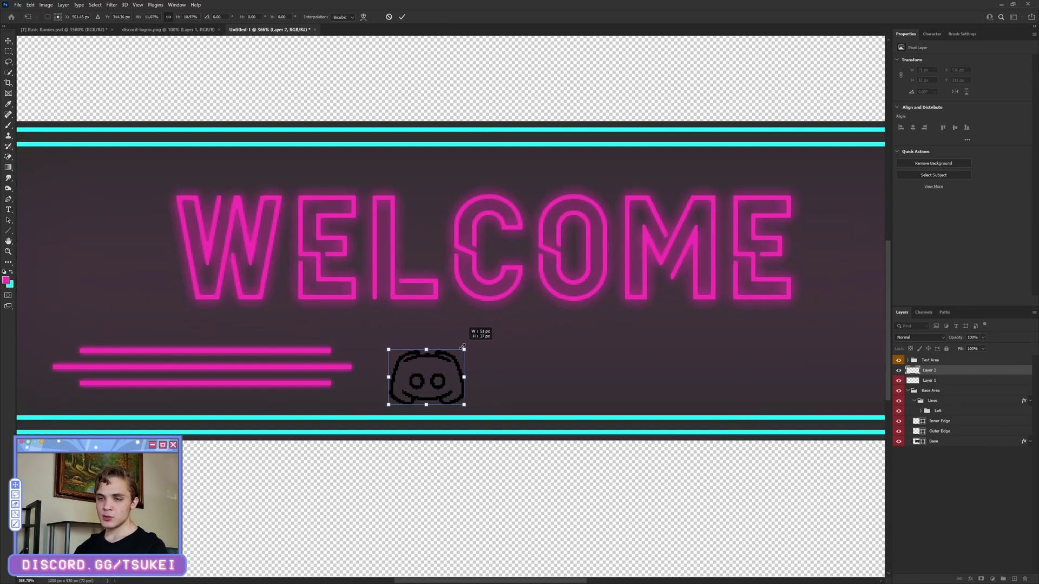
left_click_drag(426, 375, 426, 365)
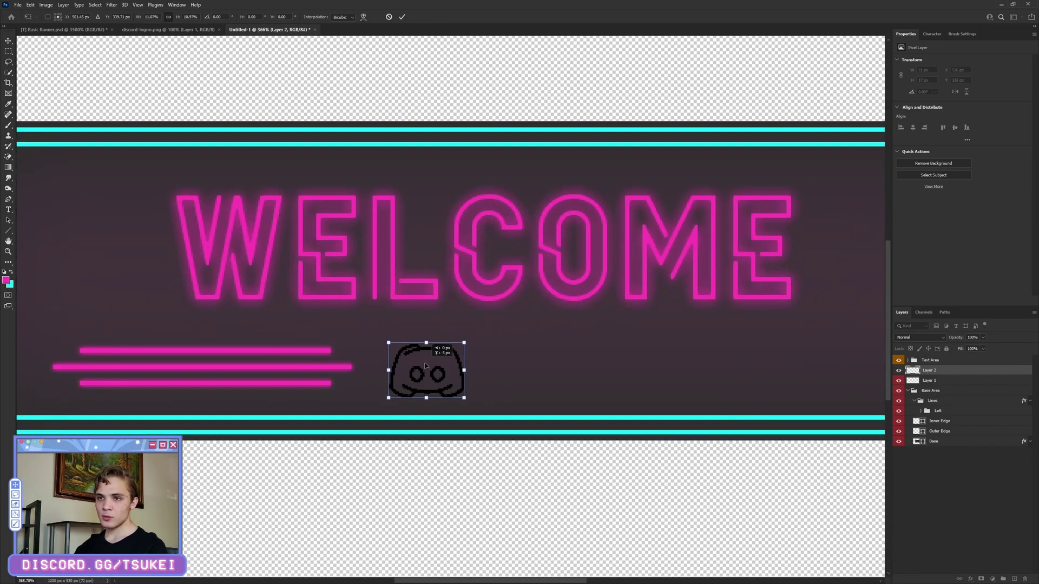
- Commit the logo transform, give it a cyan Color Overlay and rasterize the layer style
left_click(402, 17)
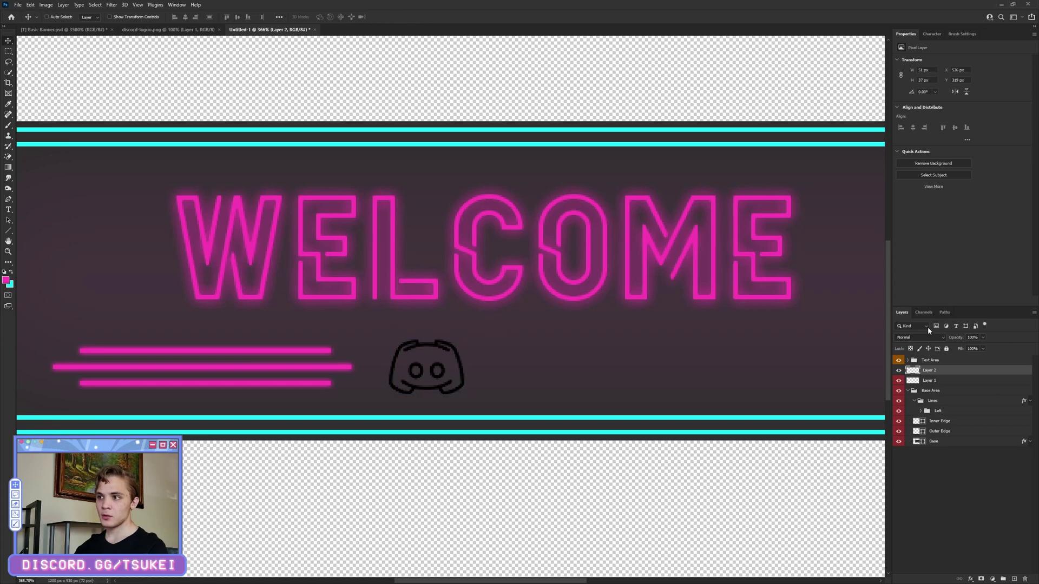
right_click(949, 372)
left_click(649, 346)
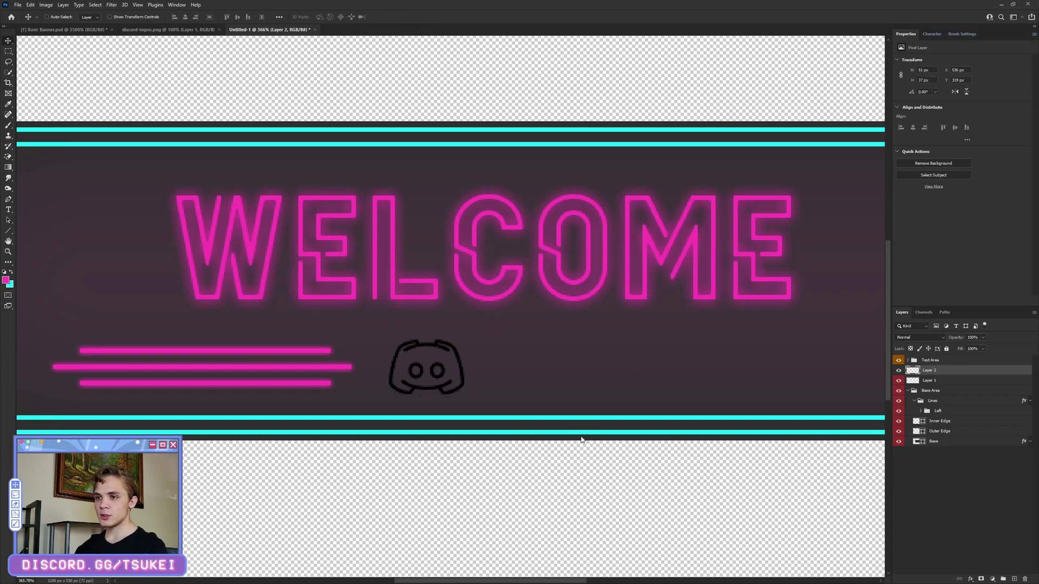
left_click(655, 361)
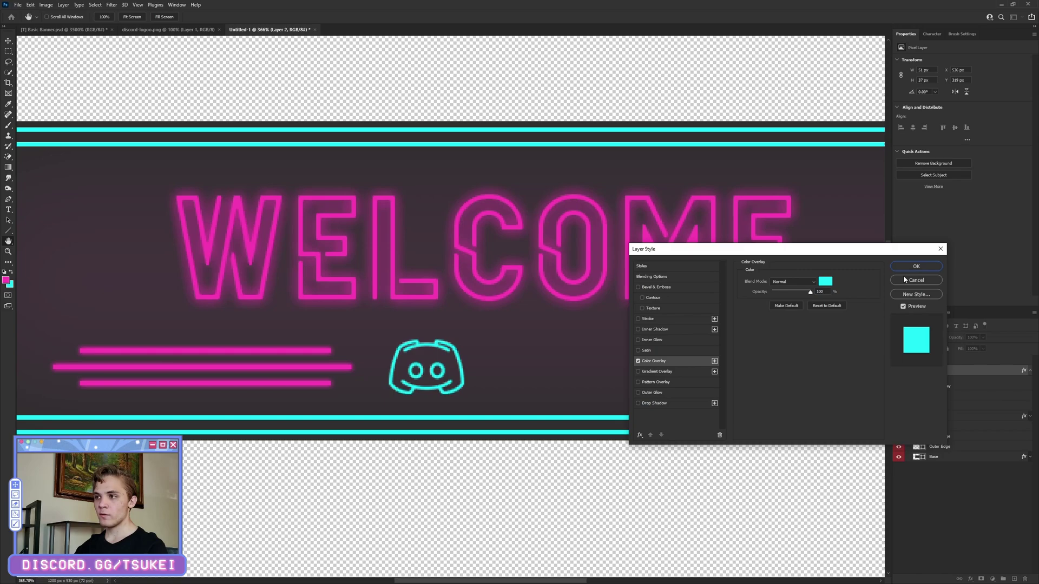
left_click(935, 266)
right_click(945, 372)
left_click(989, 193)
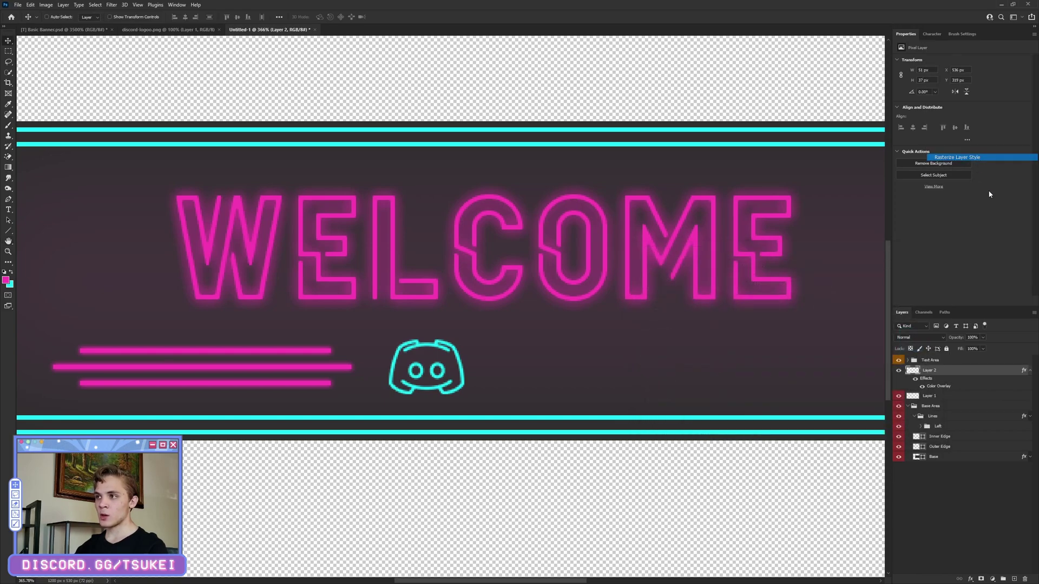
- Add an Outer Glow to the logo using cyan sampled from the banner
right_click(944, 372)
left_click(957, 40)
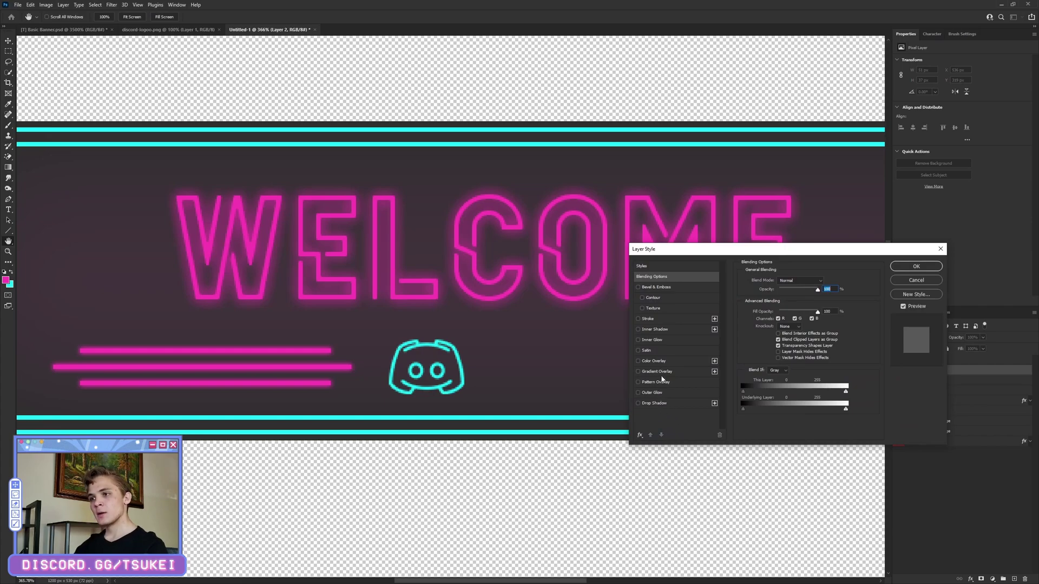
left_click(653, 393)
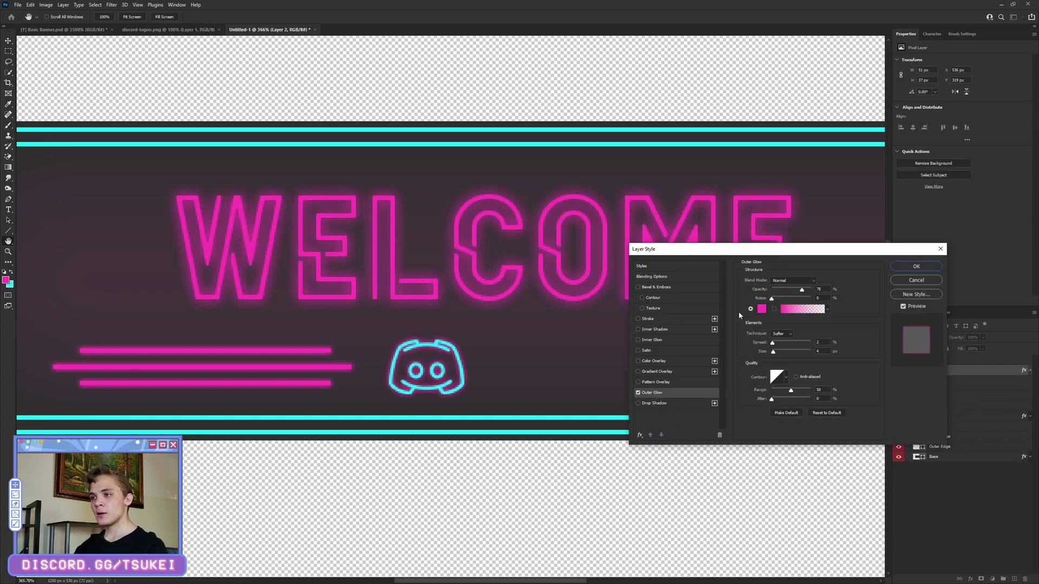
left_click(763, 311)
left_click(38, 418)
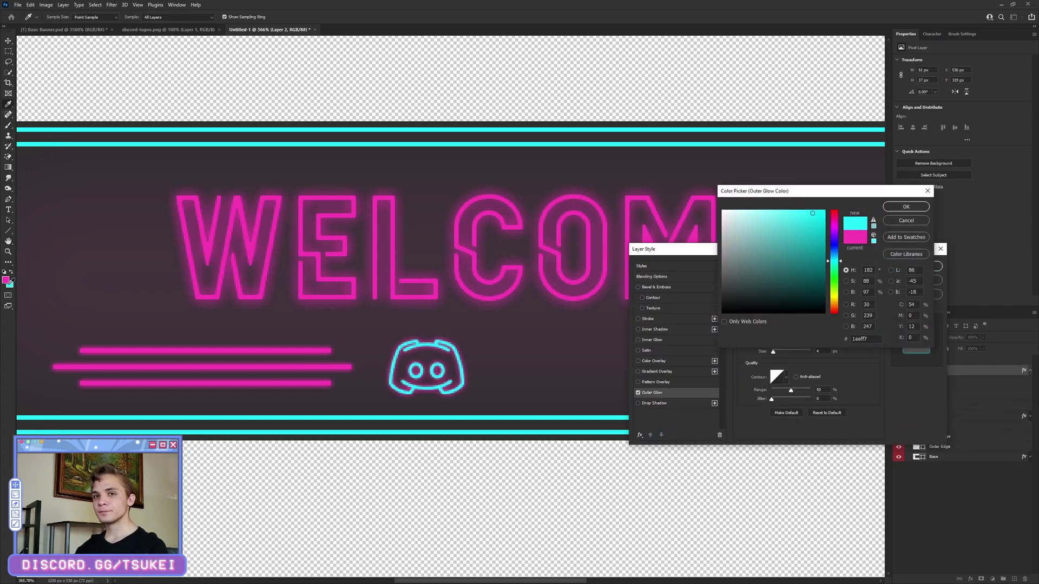
left_click(907, 208)
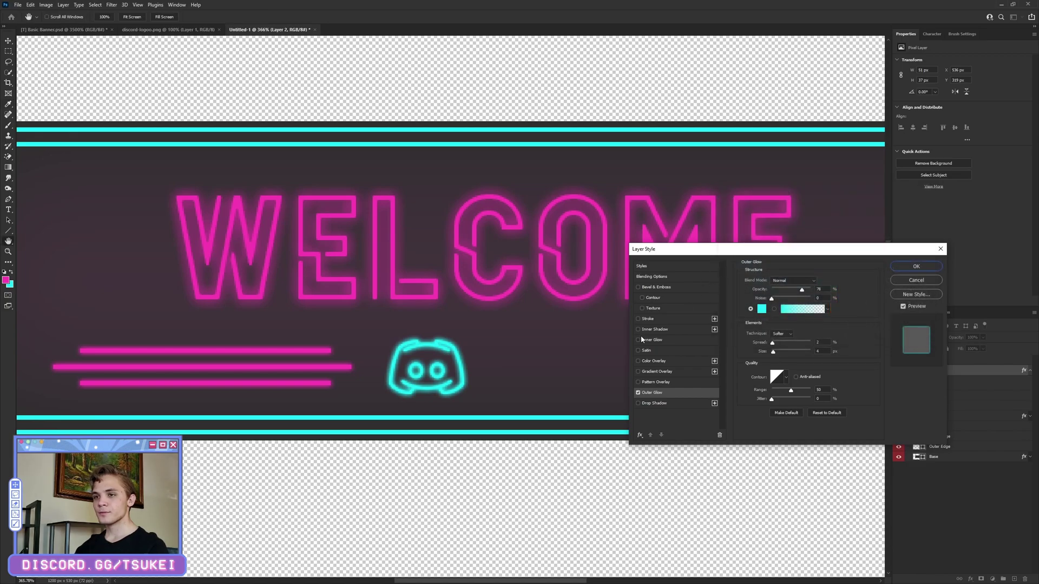
left_click(917, 266)
scroll(464, 379, "down", 8)
scroll(408, 366, "up", 5)
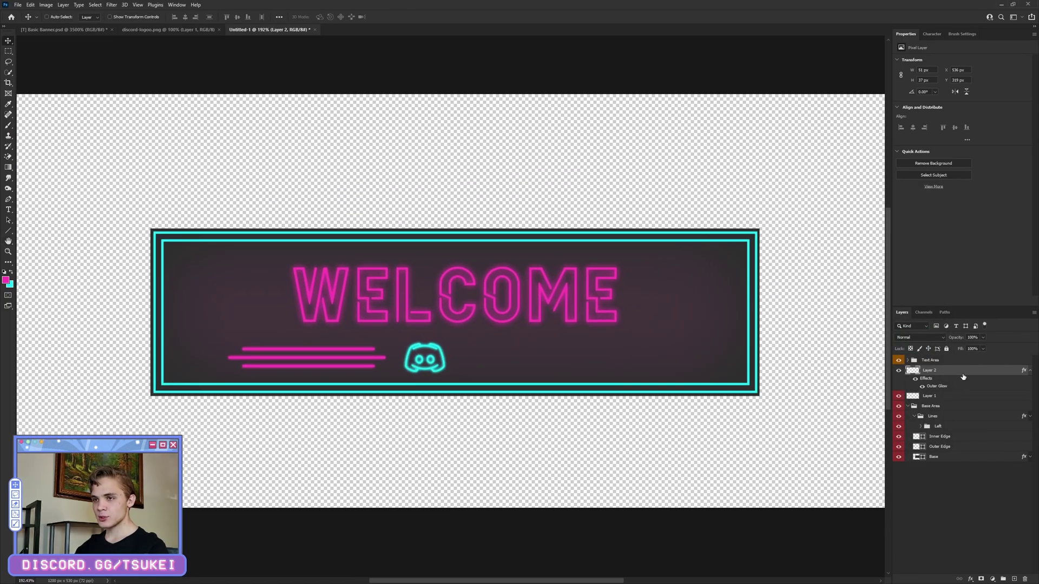
- Reopen the logo's layer style to review and confirm the cyan Outer Glow
right_click(946, 371)
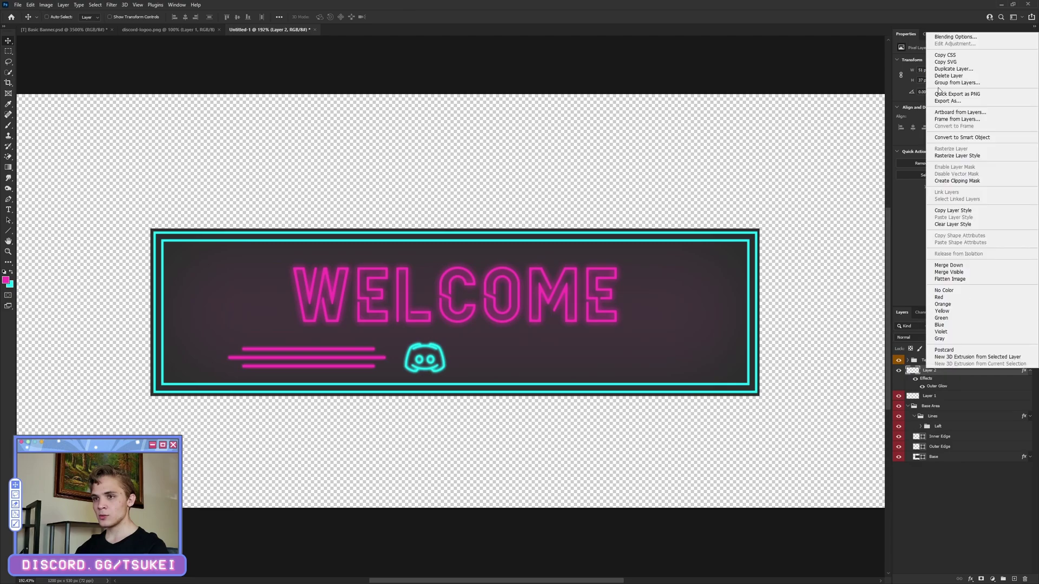
left_click(961, 38)
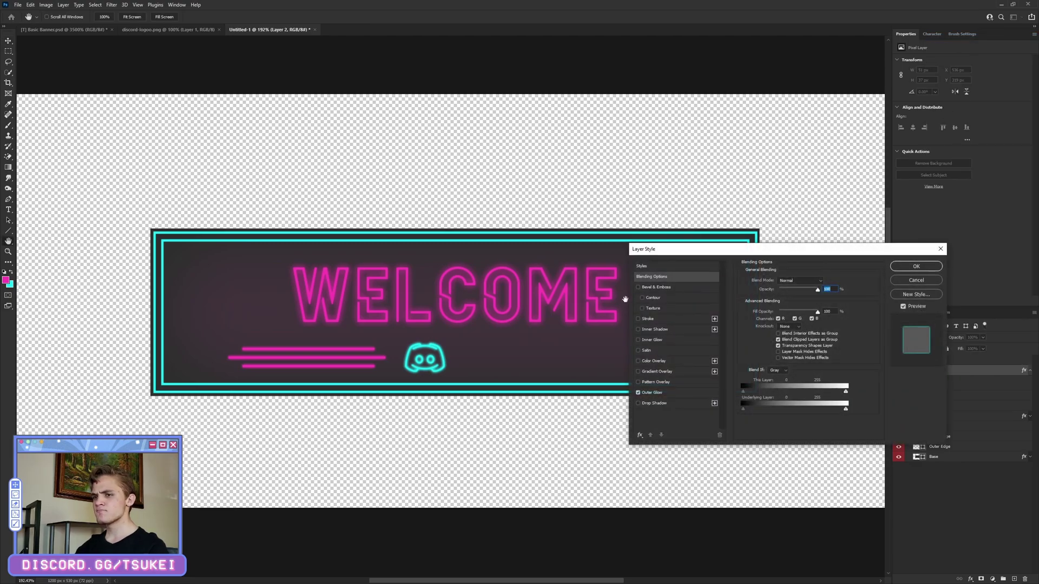
left_click(655, 393)
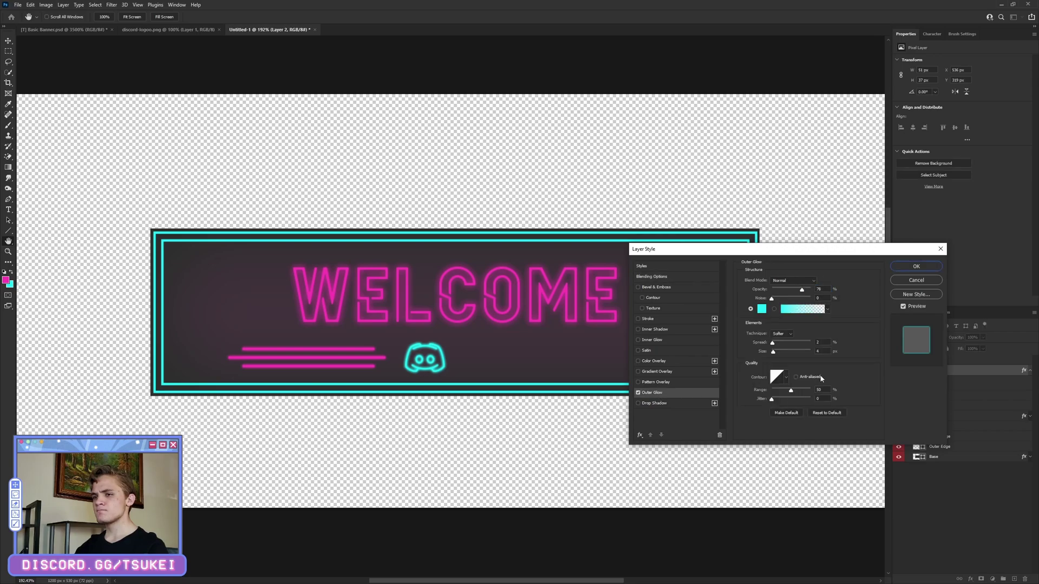
left_click(917, 267)
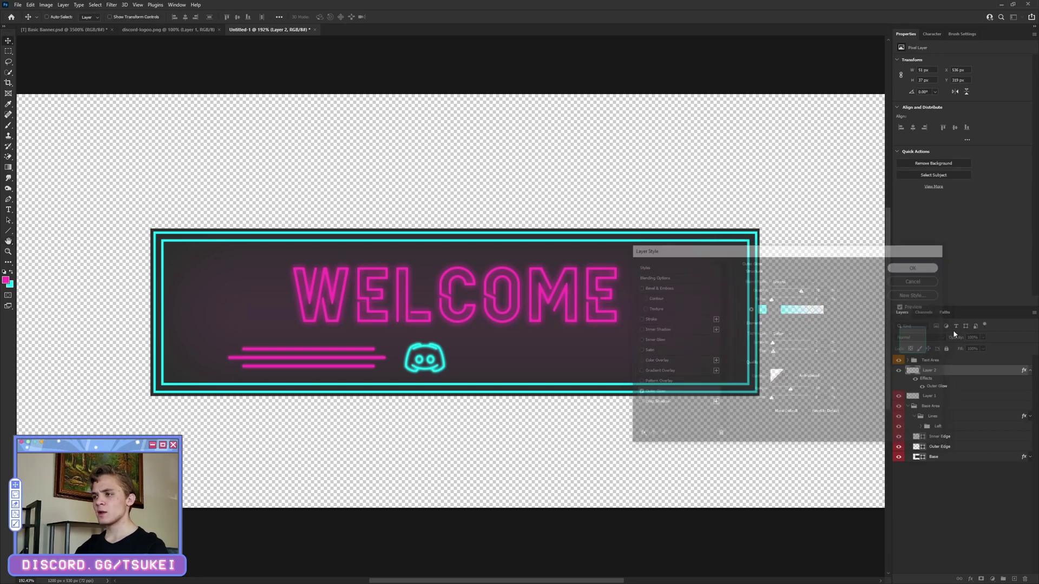
left_click(1030, 370)
- Delete the empty Layer 1, rename Layer 2 to 'Icon' and give it a blue label
left_click(928, 381)
key("Delete")
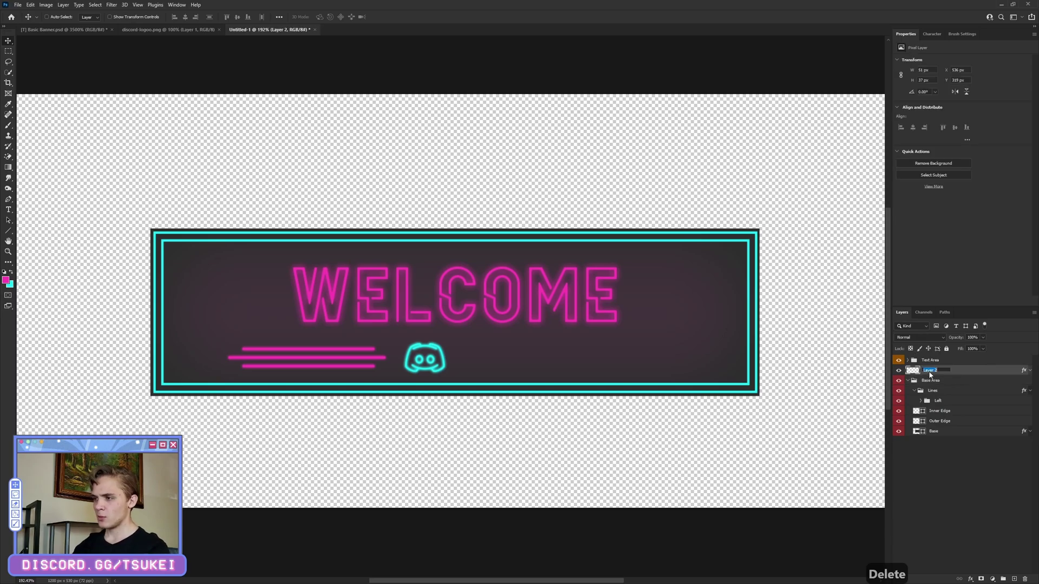
double_click(928, 370)
type("Icon")
key("Return")
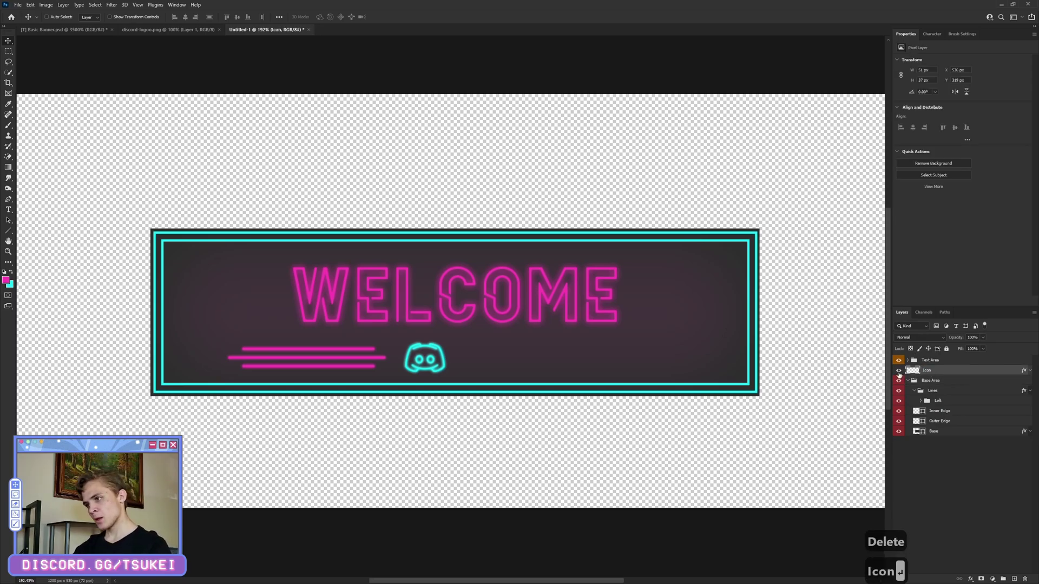
right_click(899, 373)
left_click(915, 428)
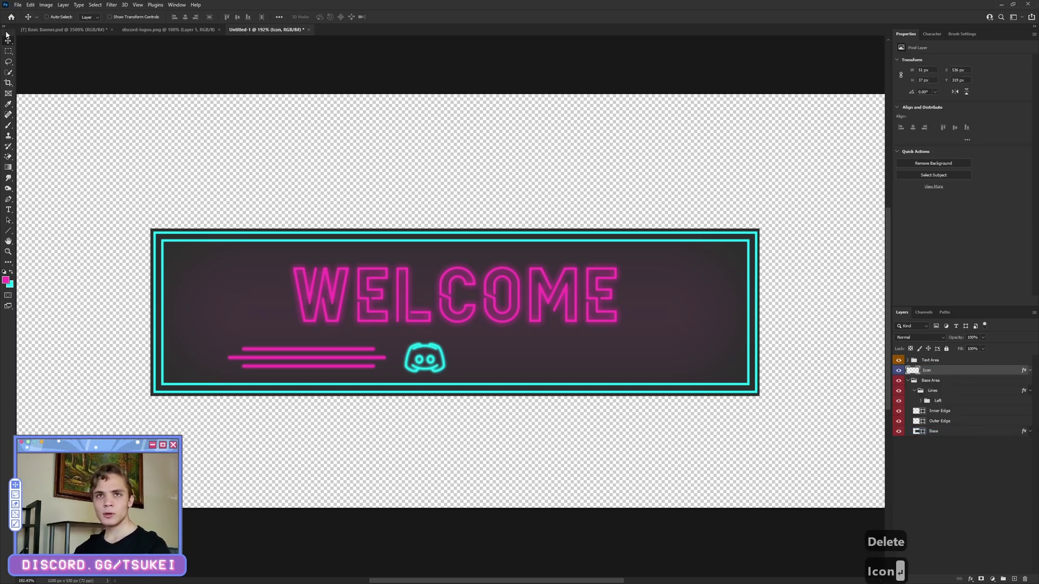
- Move the Discord icon right along the lines, hiding the Lines and Text Area groups to check it
left_click_drag(449, 362, 473, 353)
key("ctrl+minus")
left_click(898, 390)
left_click(896, 361)
key("ctrl+plus")
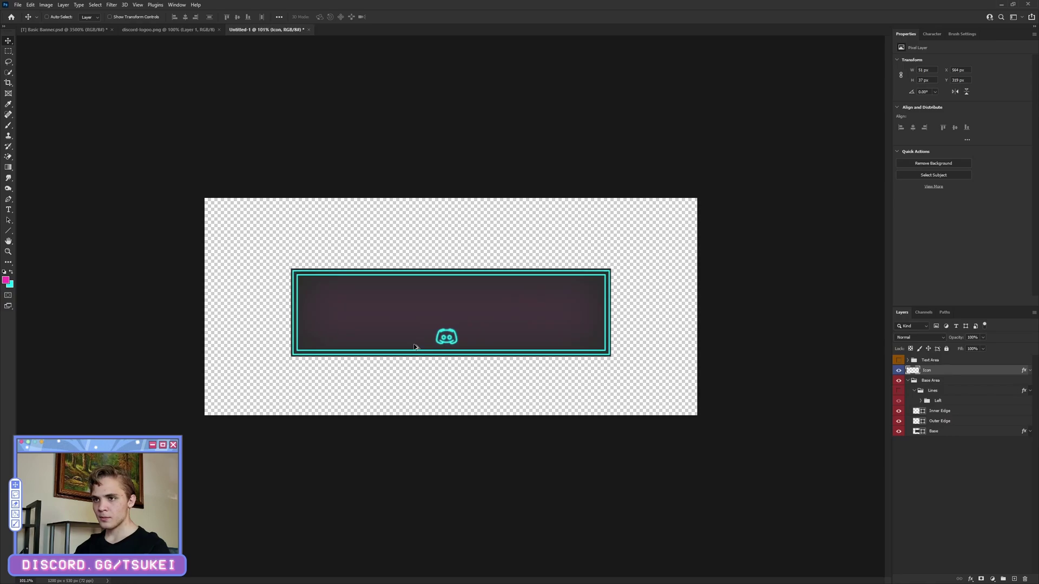
- Show WELCOME again, shift the Text Area group 21 px left, and show the pink lines again
left_click(898, 361)
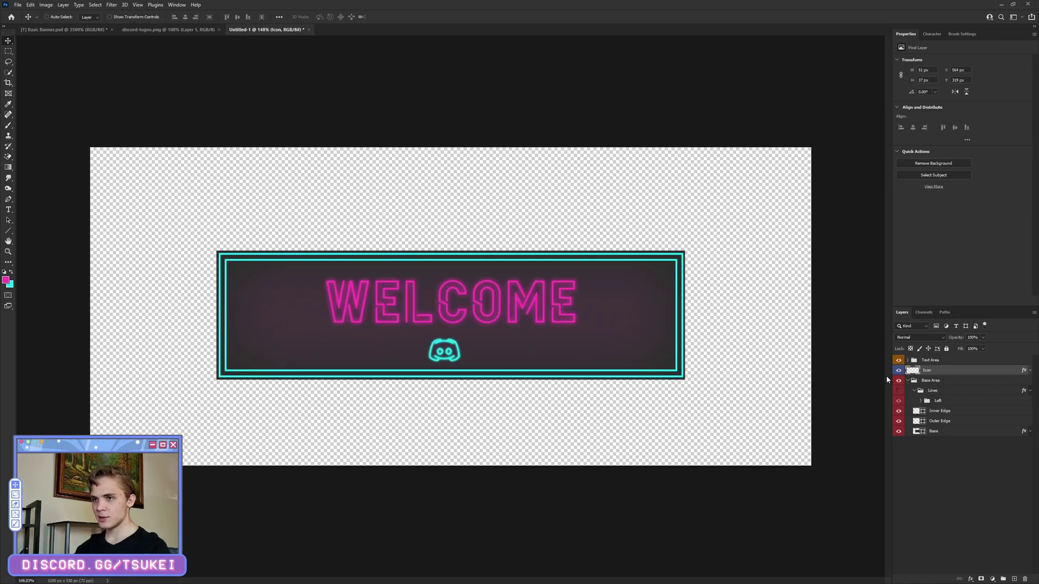
left_click(943, 360)
mouse_move(521, 312)
left_mouse_down()
mouse_move(504, 312)
mouse_move(515, 312)
left_mouse_up()
scroll(515, 357, "down", 2)
scroll(327, 320, "up", 3)
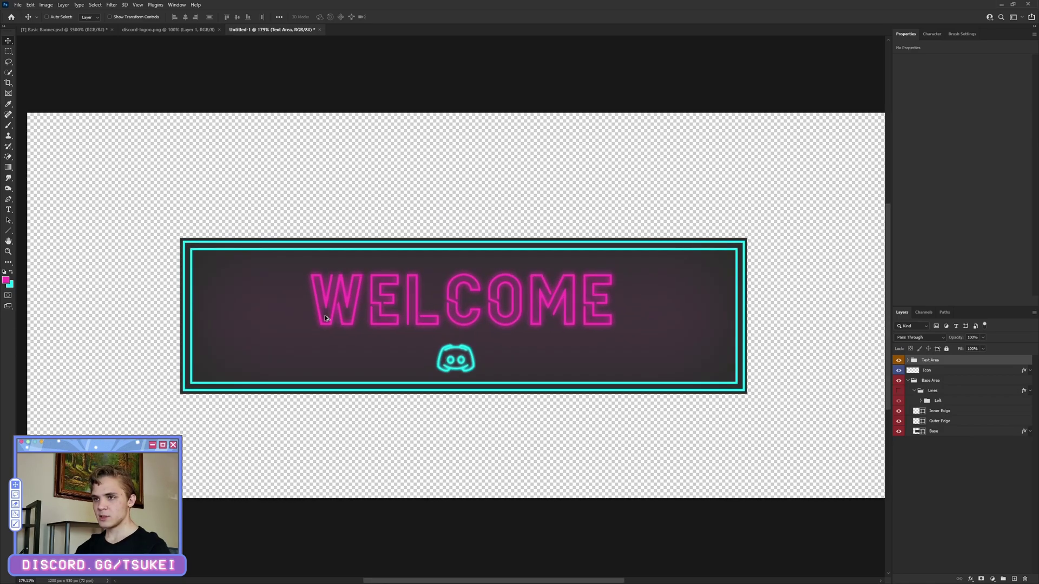
scroll(599, 339, "down", 2)
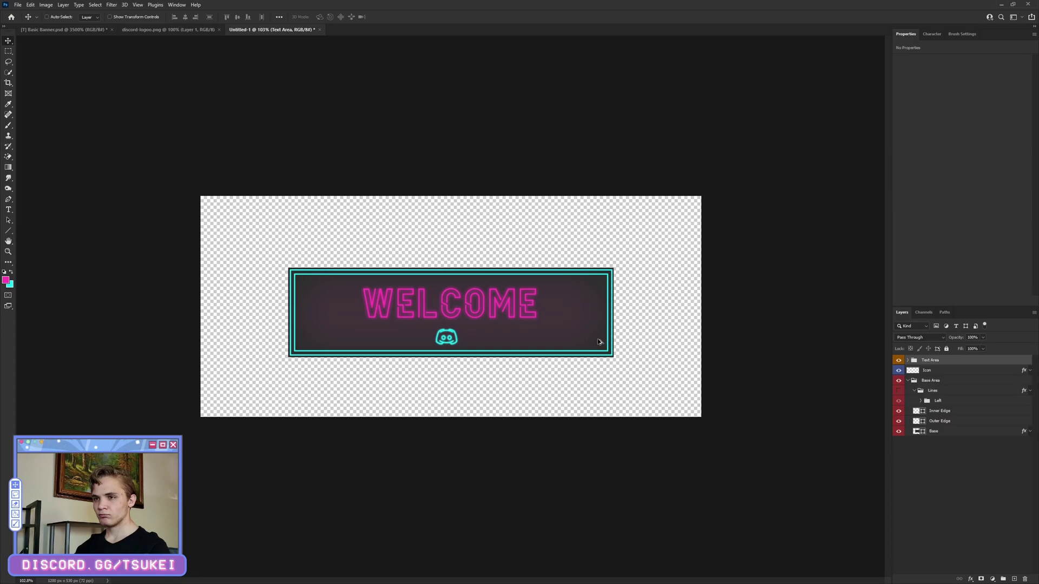
scroll(599, 339, "up", 2)
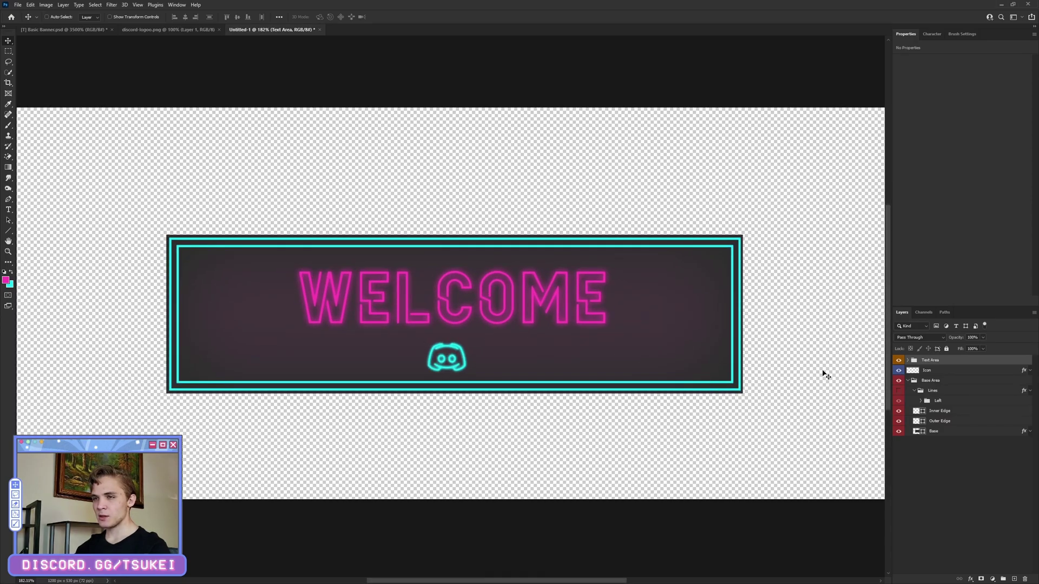
left_click(899, 392)
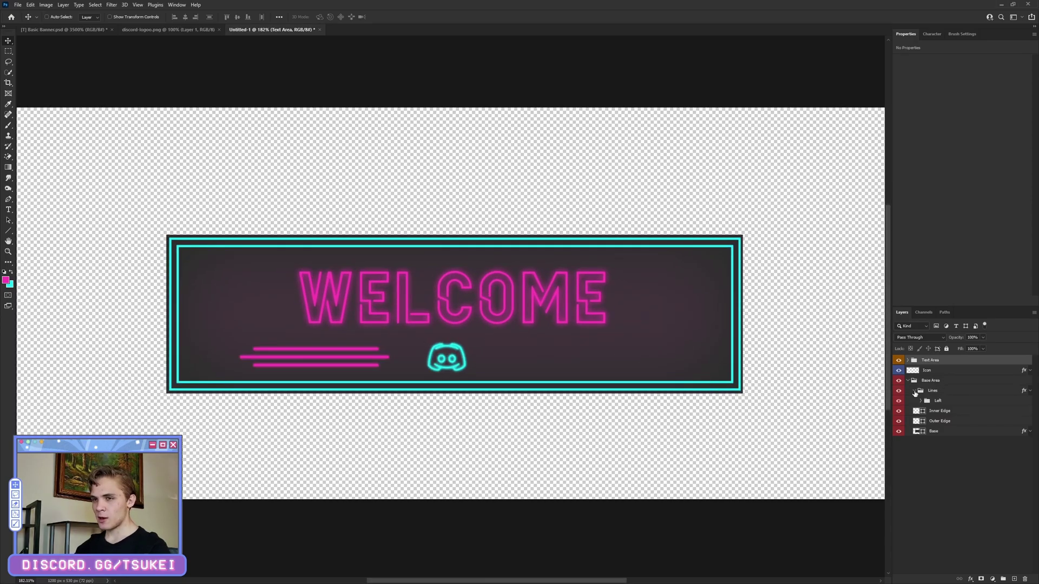
left_click(939, 401)
- Nudge the Left set of pink lines into place beside the Discord icon
scroll(321, 363, "up", 1)
left_click_drag(349, 360, 350, 362)
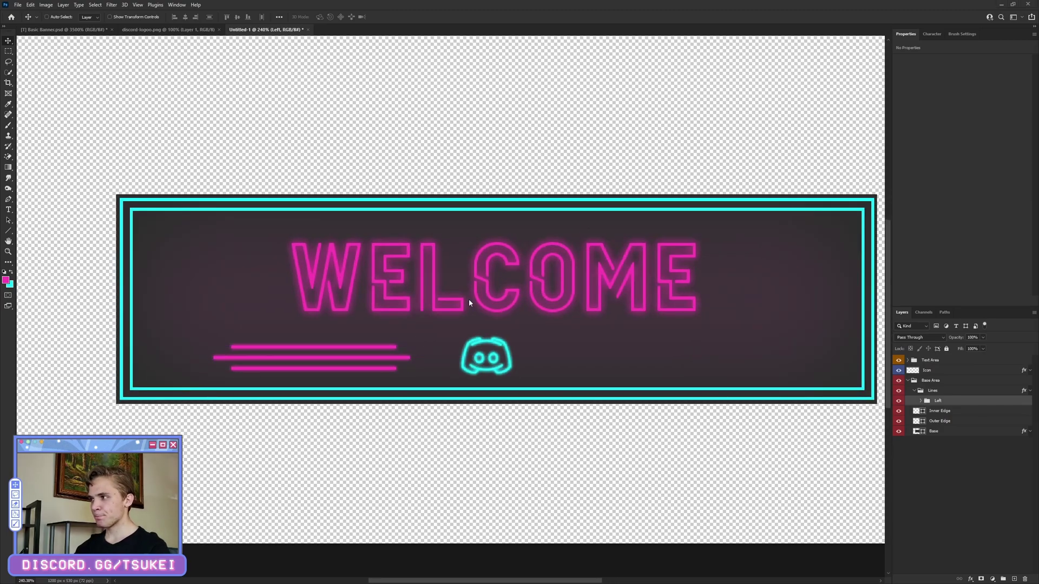
mouse_move(352, 358)
left_mouse_down()
mouse_move(379, 364)
mouse_move(356, 358)
left_mouse_up()
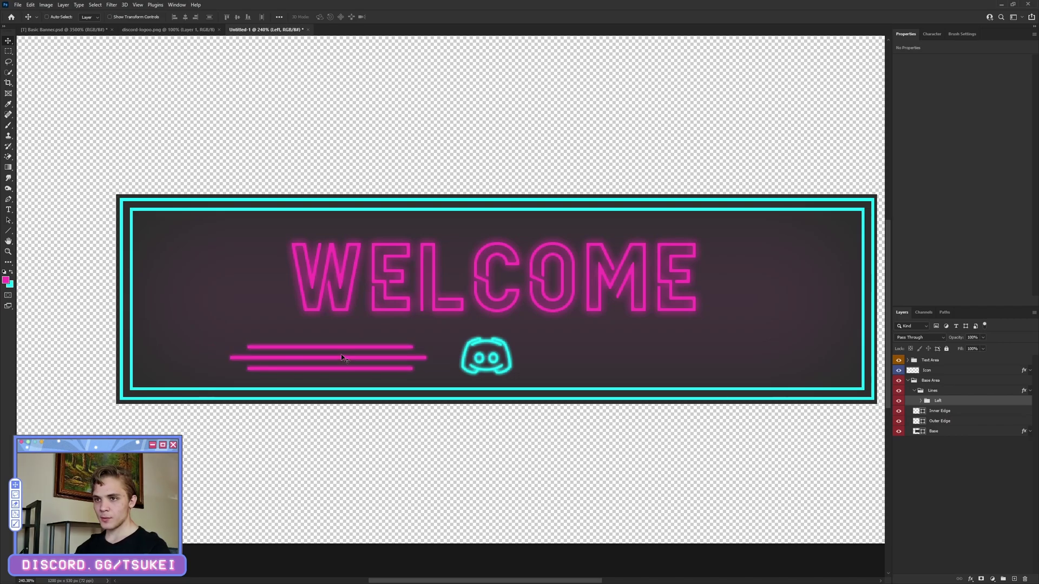
key("Up")
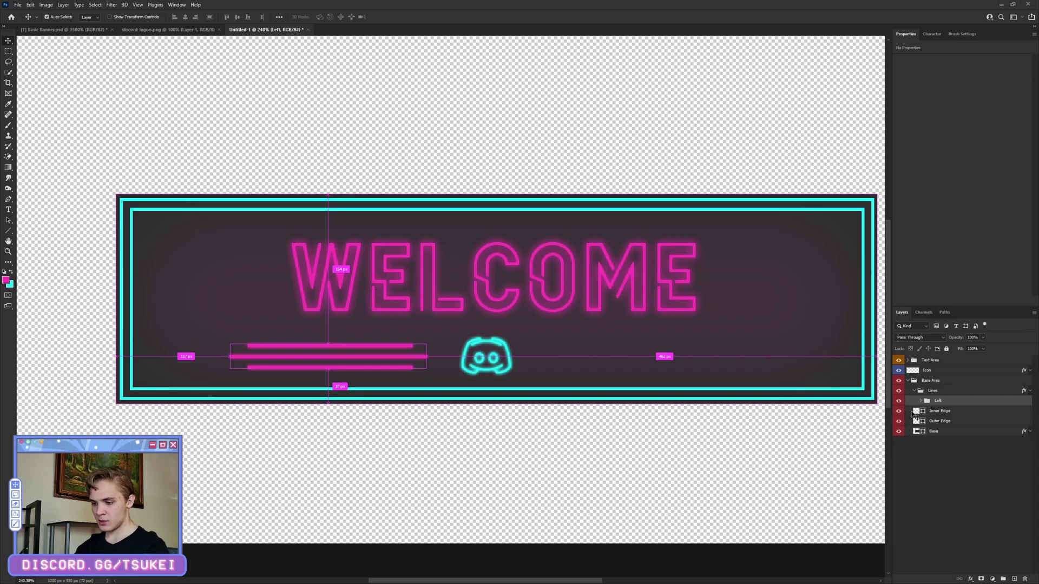
- Duplicate the Left lines layer and rename the copy 'Right'
key("ctrl+j")
double_click(937, 401)
type("Right")
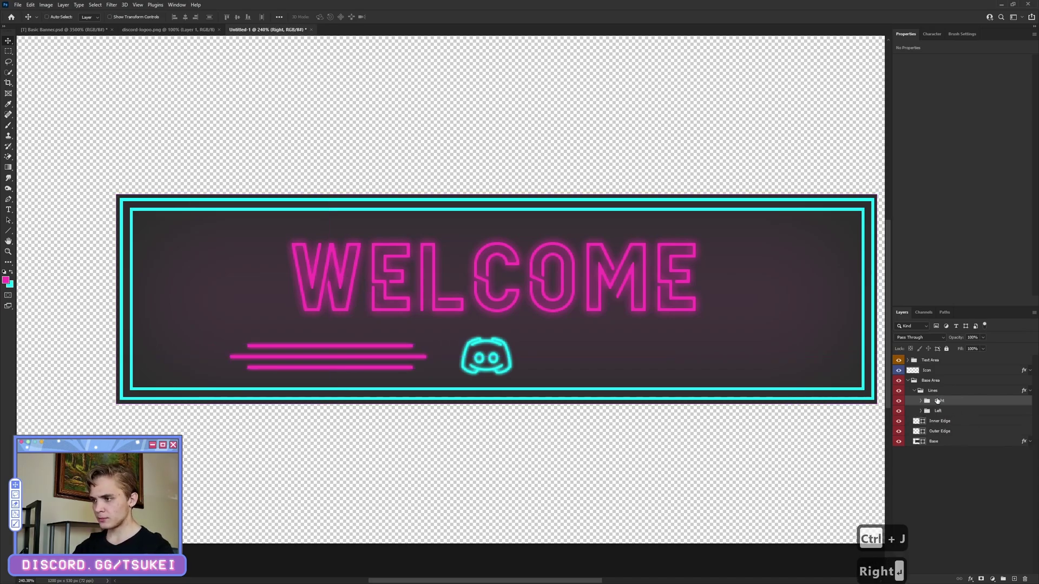
key("Return")
- Position the Right lines on the right side of the Discord icon, mirroring the Left set
left_click_drag(347, 363, 680, 367)
scroll(541, 406, "down", 3)
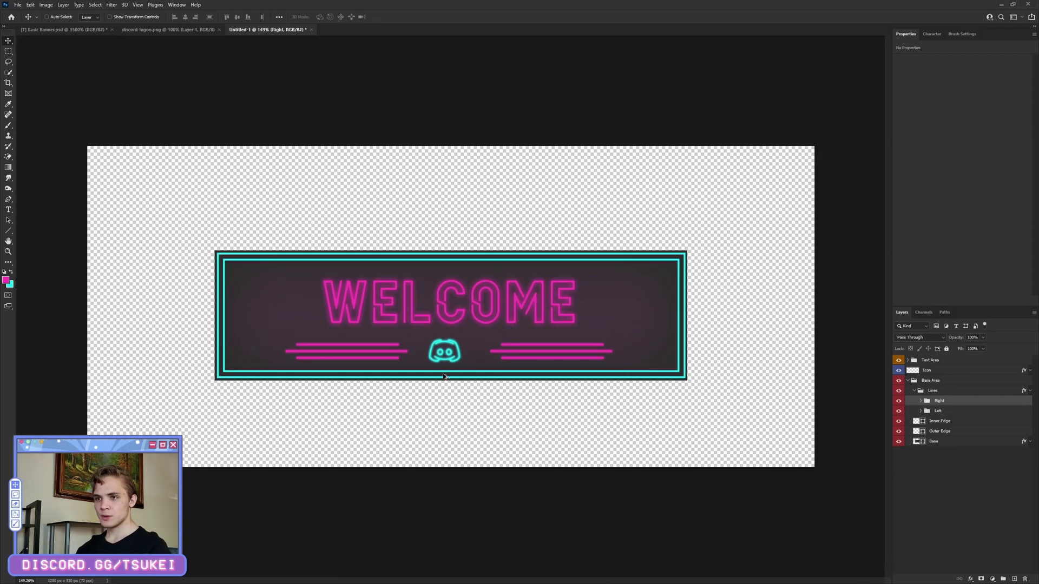
scroll(383, 356, "up", 3)
left_click_drag(660, 366, 659, 366)
scroll(622, 379, "down", 3)
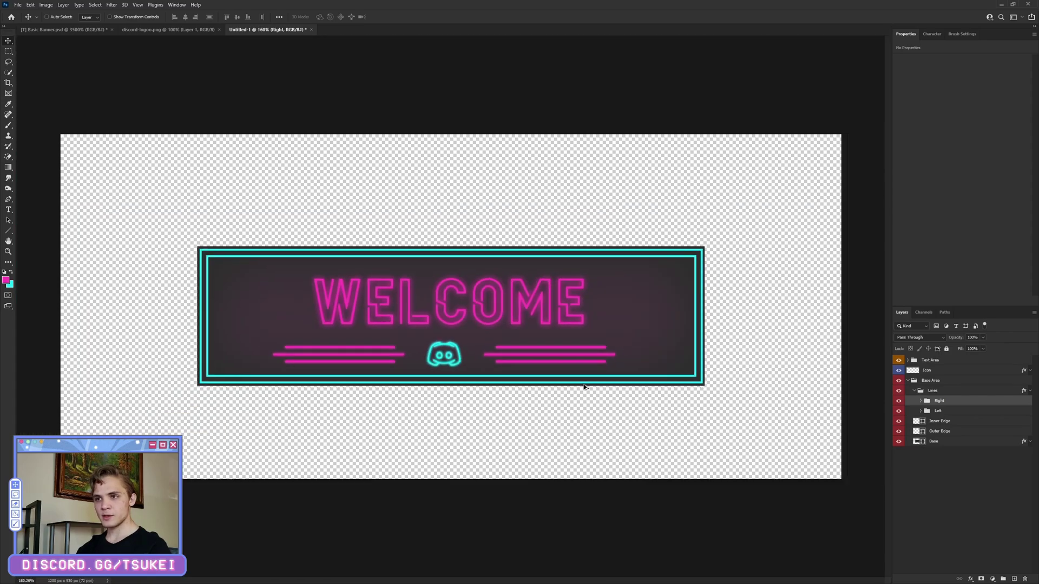
scroll(584, 387, "down", 2)
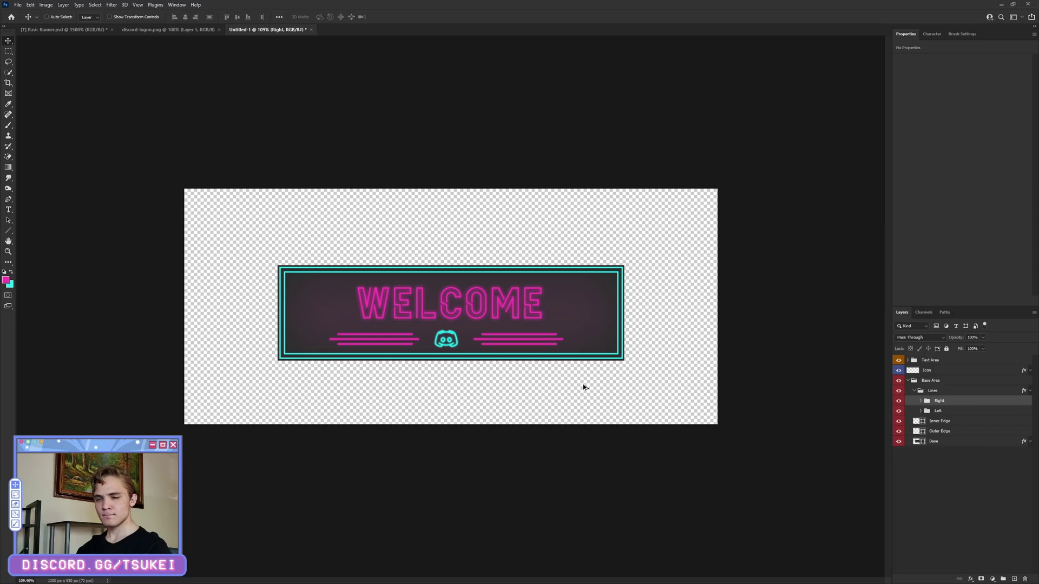
scroll(445, 346, "up", 8)
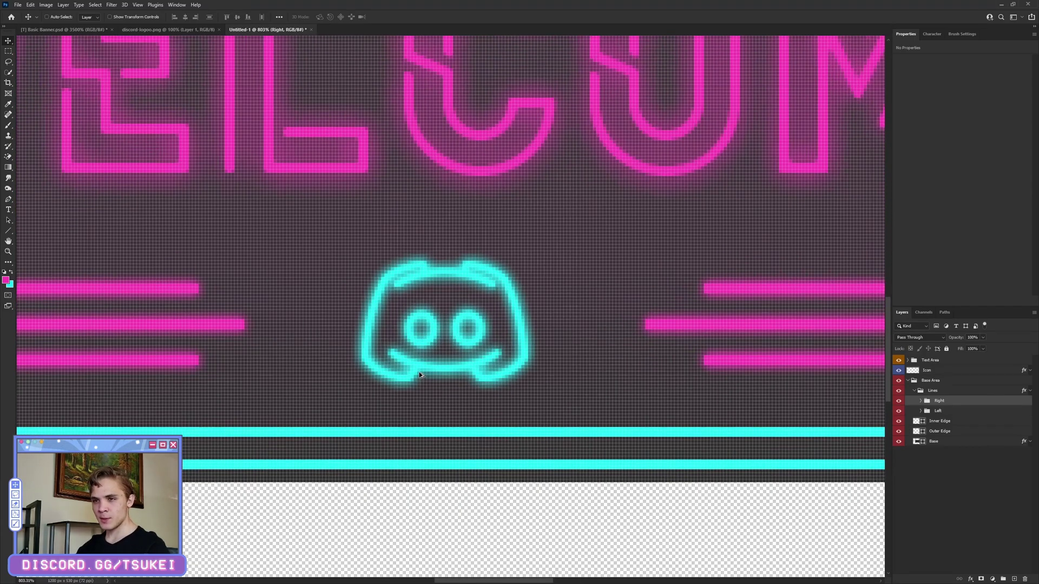
scroll(419, 372, "up", 1)
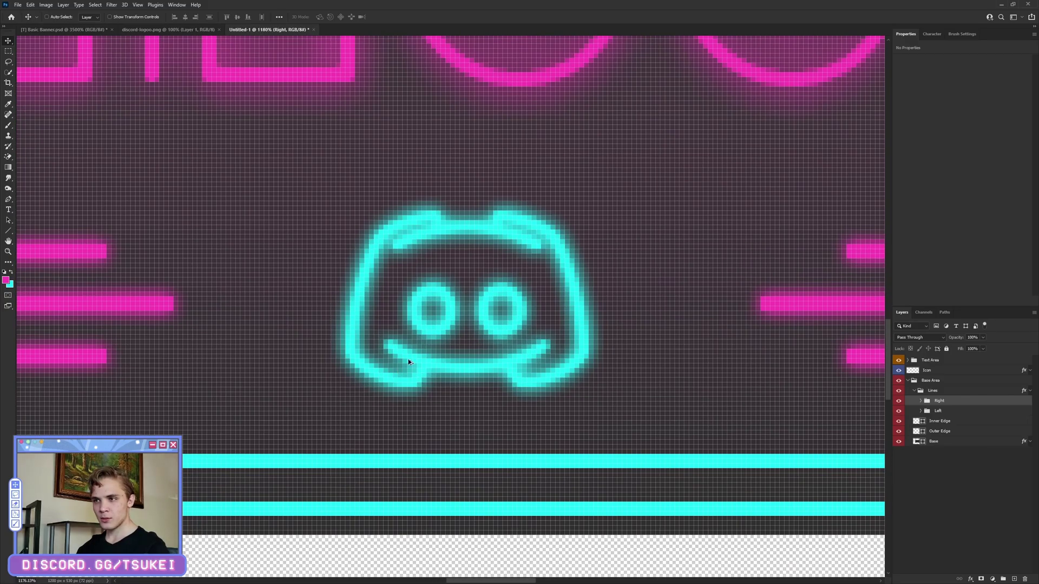
scroll(409, 361, "down", 4)
scroll(444, 359, "down", 5)
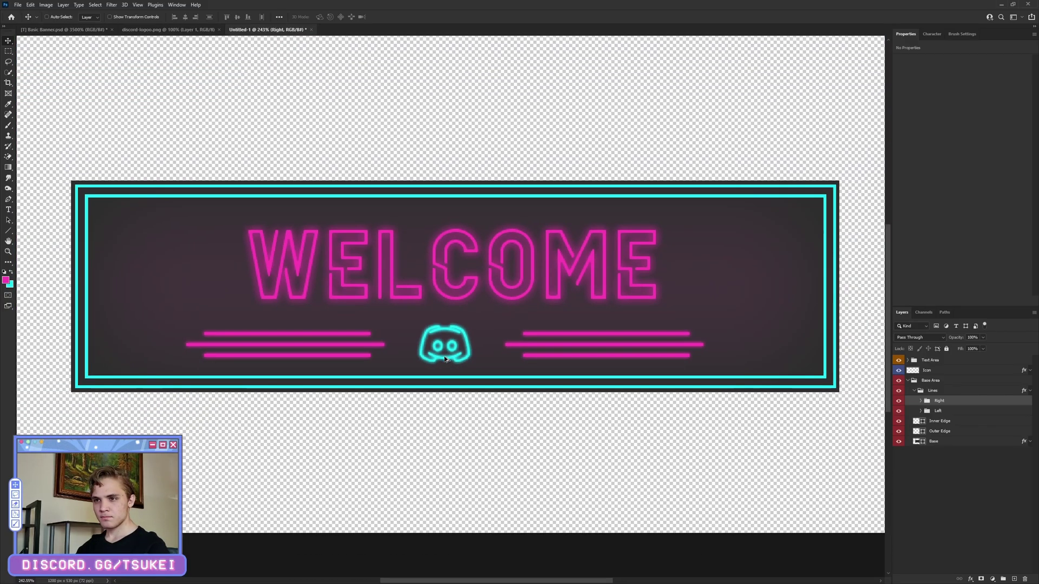
scroll(443, 356, "down", 2)
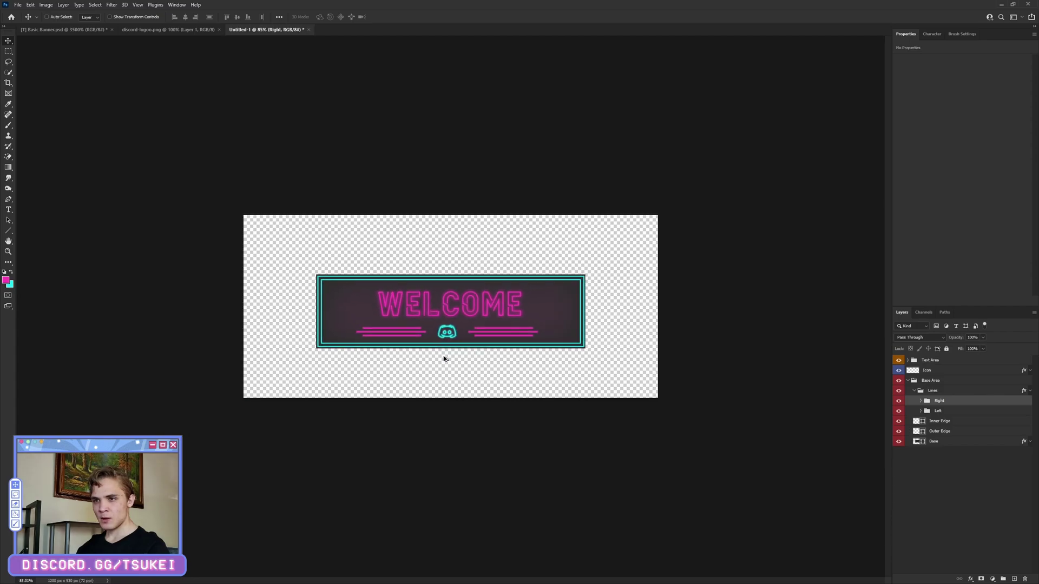
scroll(444, 355, "up", 2)
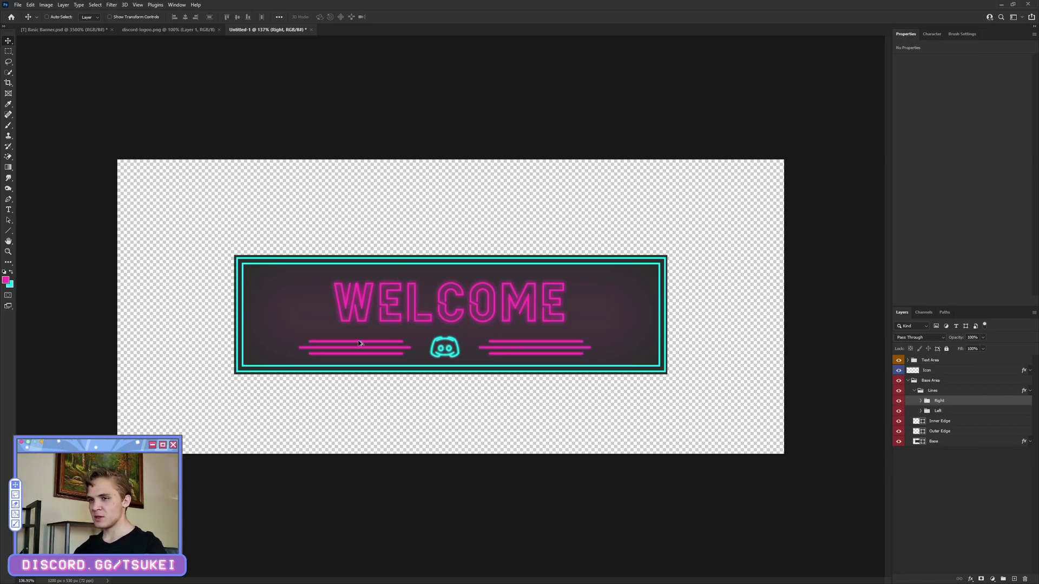
scroll(358, 343, "down", 1)
scroll(365, 333, "up", 3)
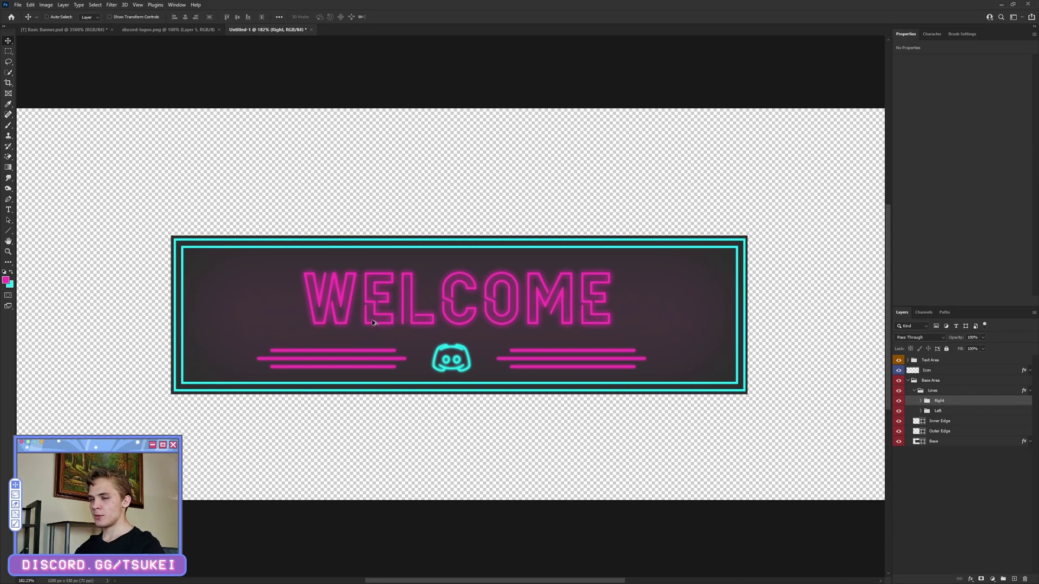
scroll(371, 322, "down", 1)
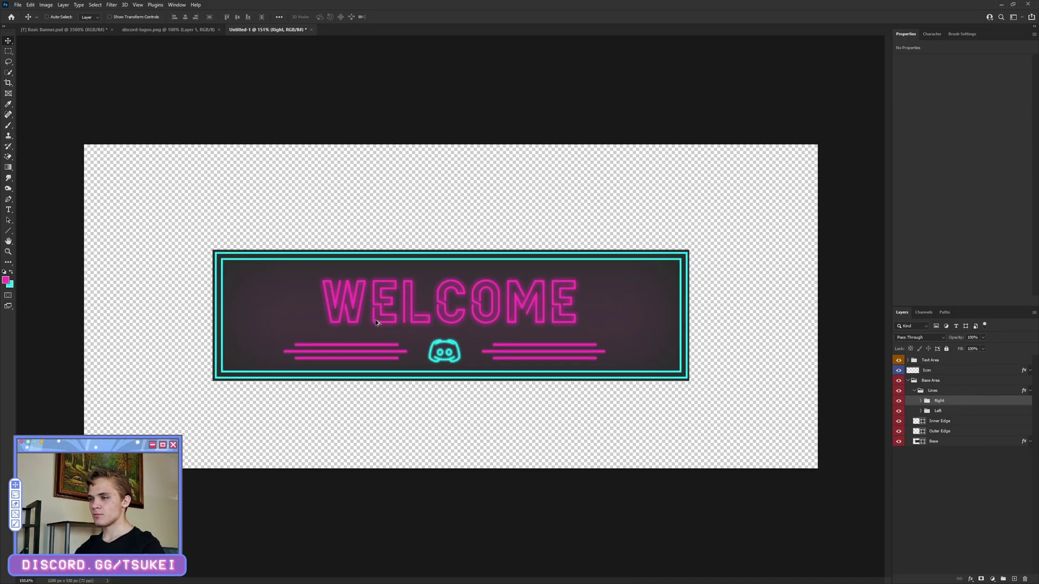
- Collapse the Lines group, add a new empty layer, and group it as 'Circles'
left_click(920, 391)
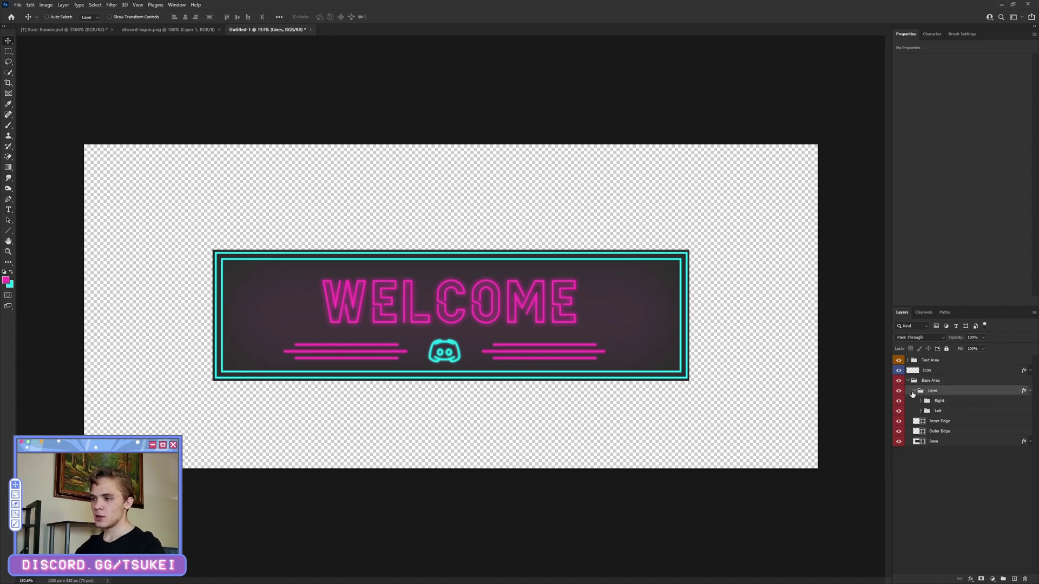
left_click(914, 390)
left_click(1011, 579)
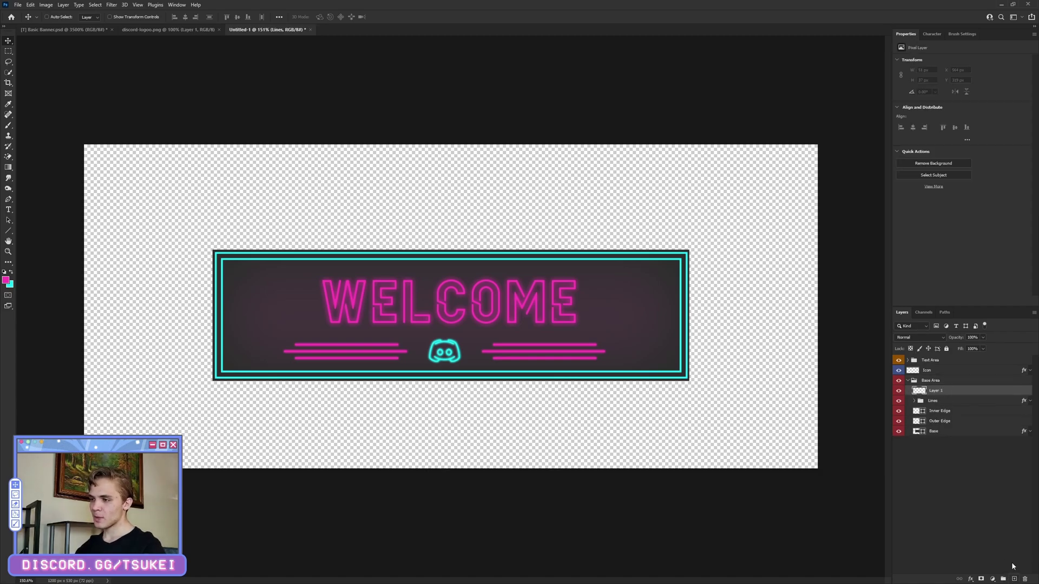
key("ctrl+g")
double_click(935, 390)
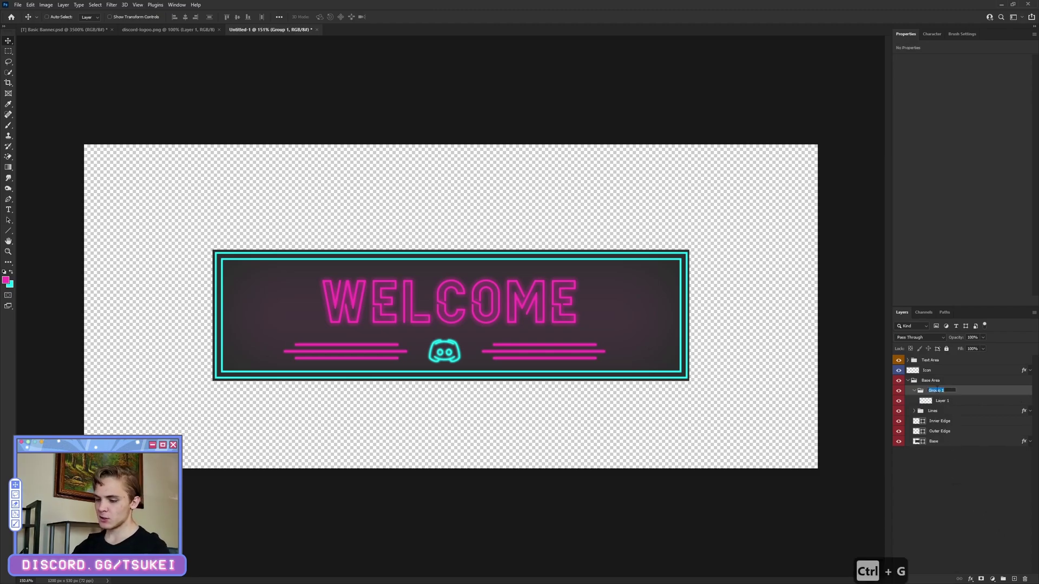
type("Circles")
key("Return")
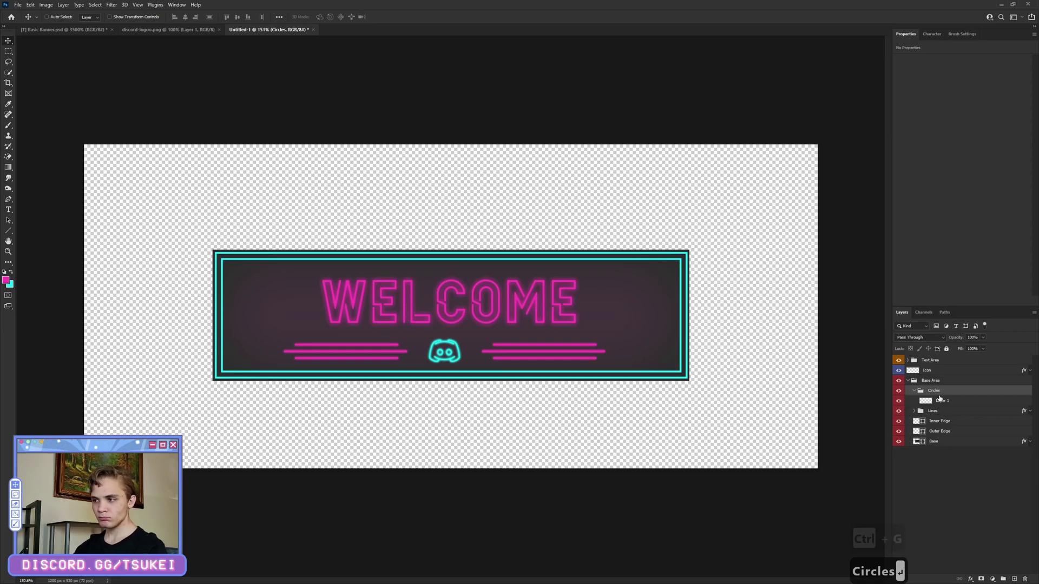
- Apply an Outer Glow layer style to the Circles group and select its Layer 1
right_click(940, 394)
left_click(977, 65)
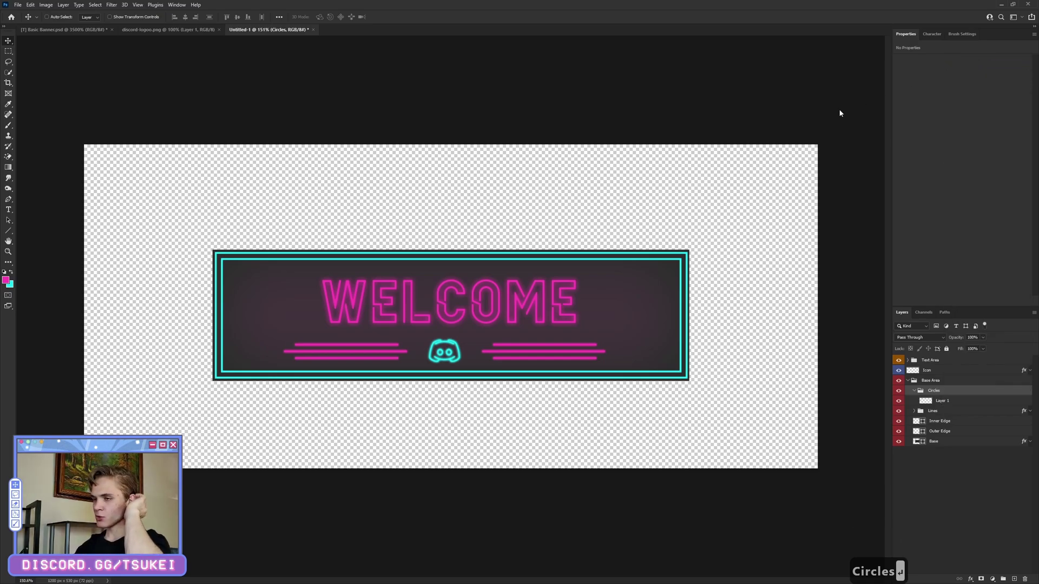
left_click(652, 393)
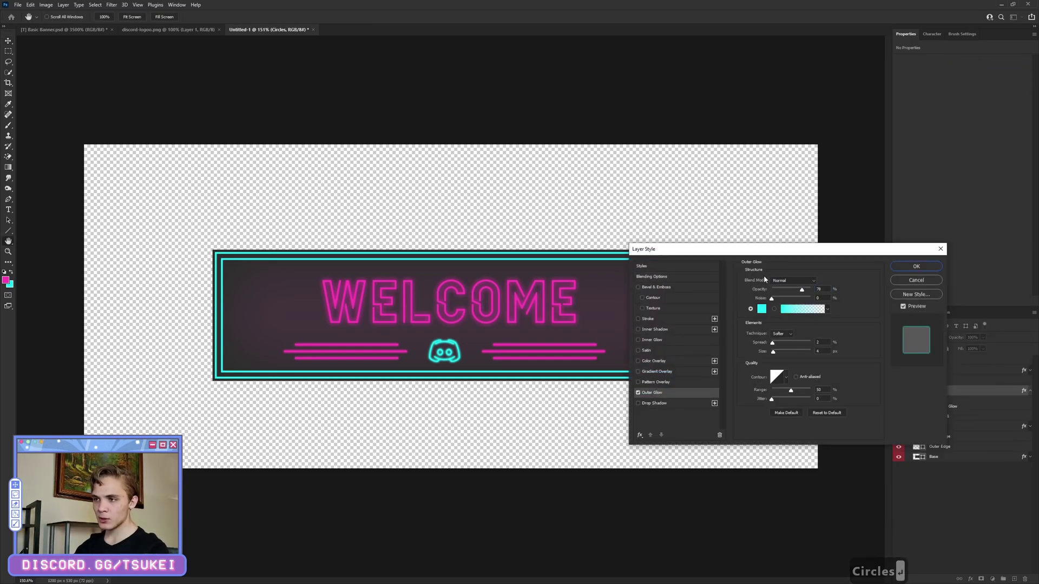
left_click(914, 266)
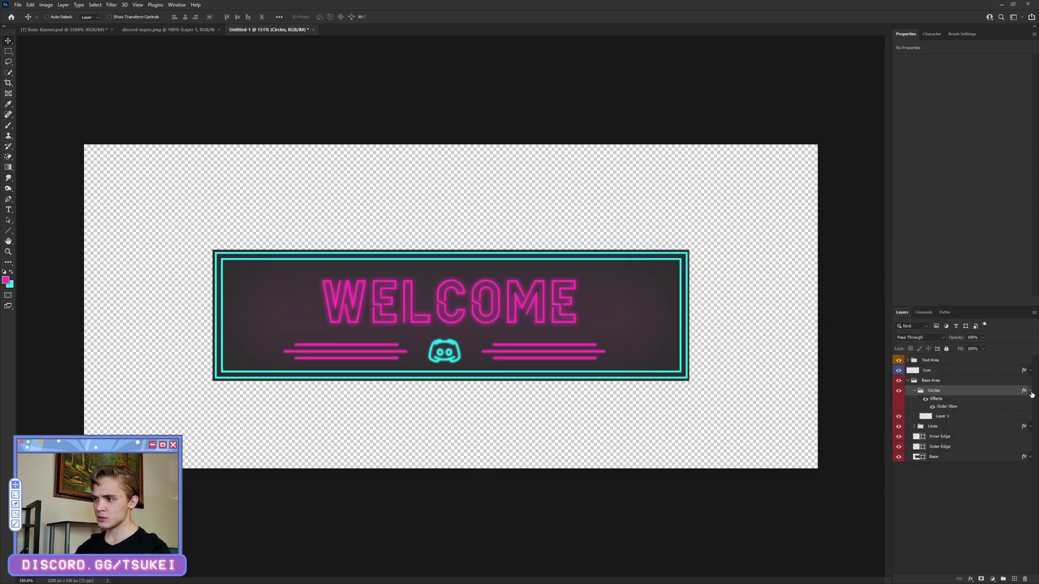
left_click(915, 391)
left_click(952, 400)
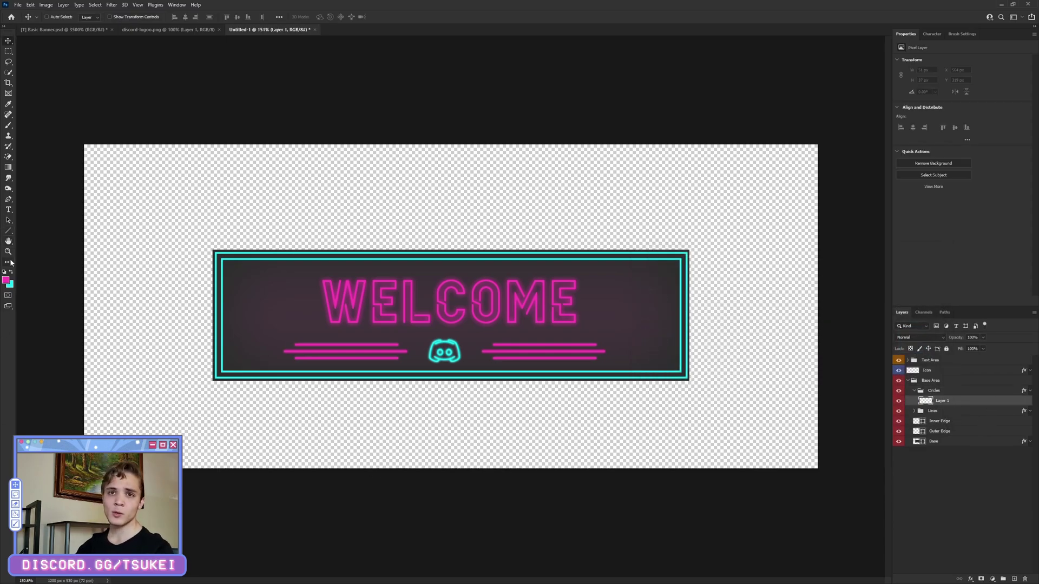
- Draw a small ellipse circle near the top-left corner with a cyan stroke
key("x")
right_click(8, 231)
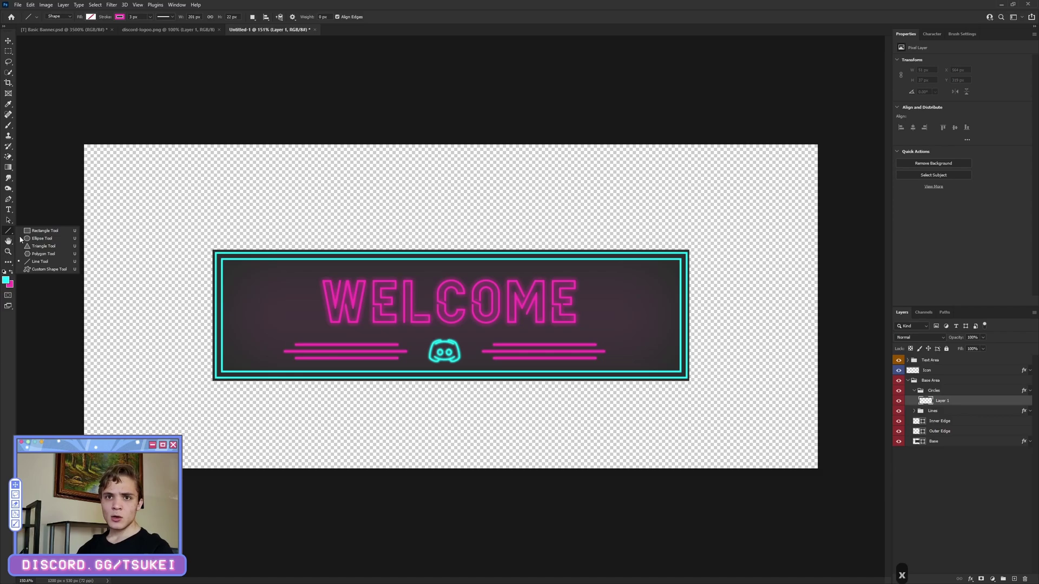
left_click(38, 240)
scroll(287, 263, "up", 5)
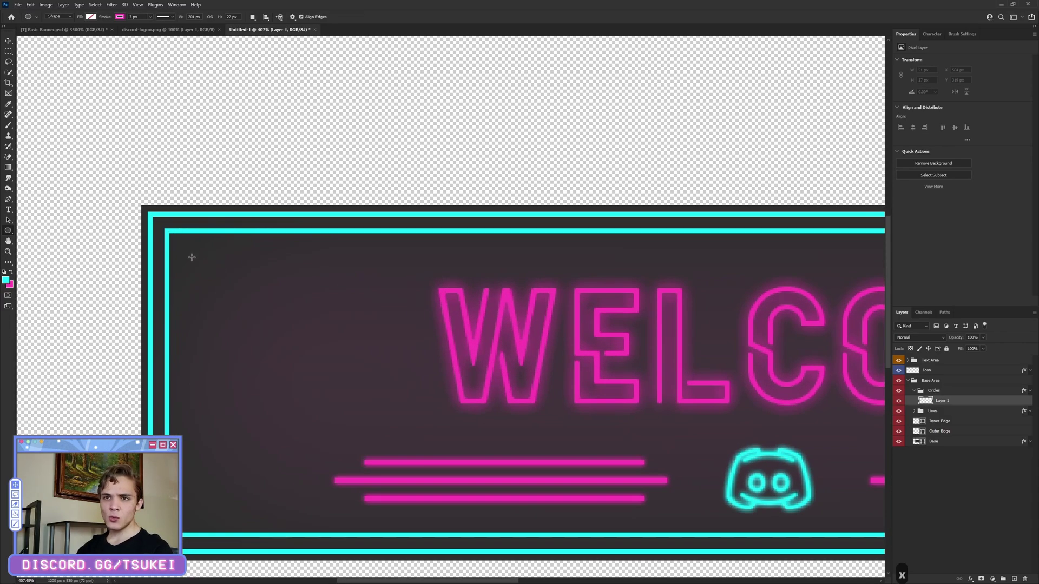
left_click_drag(195, 260, 221, 284)
left_click(922, 130)
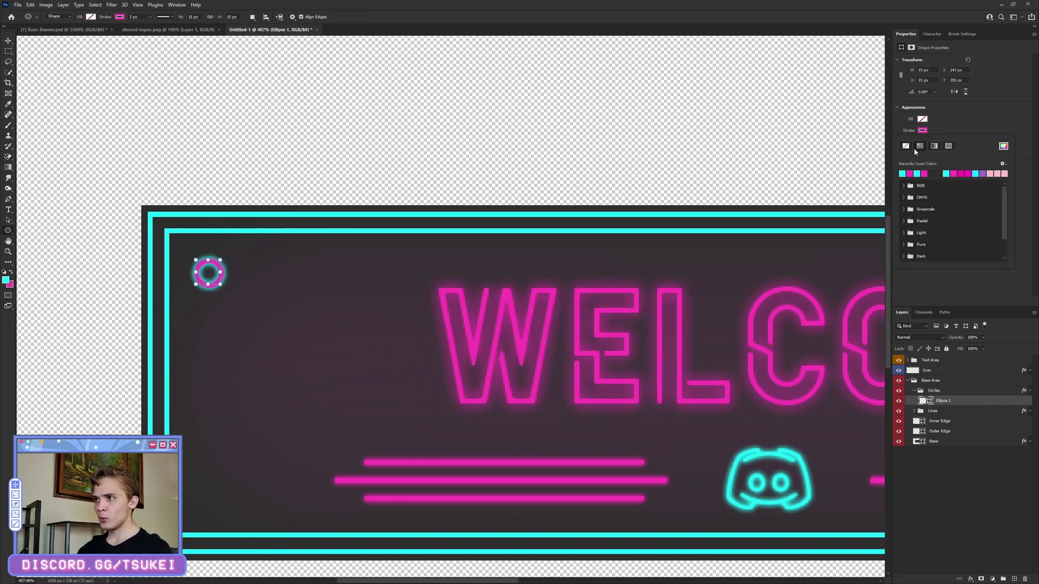
left_click(902, 173)
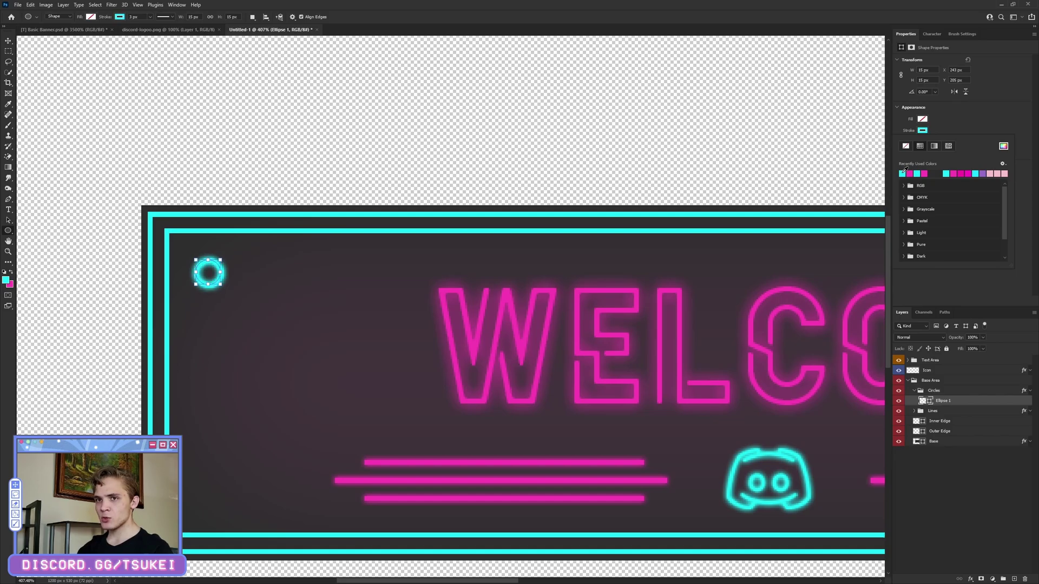
left_click(1002, 147)
left_click(878, 339)
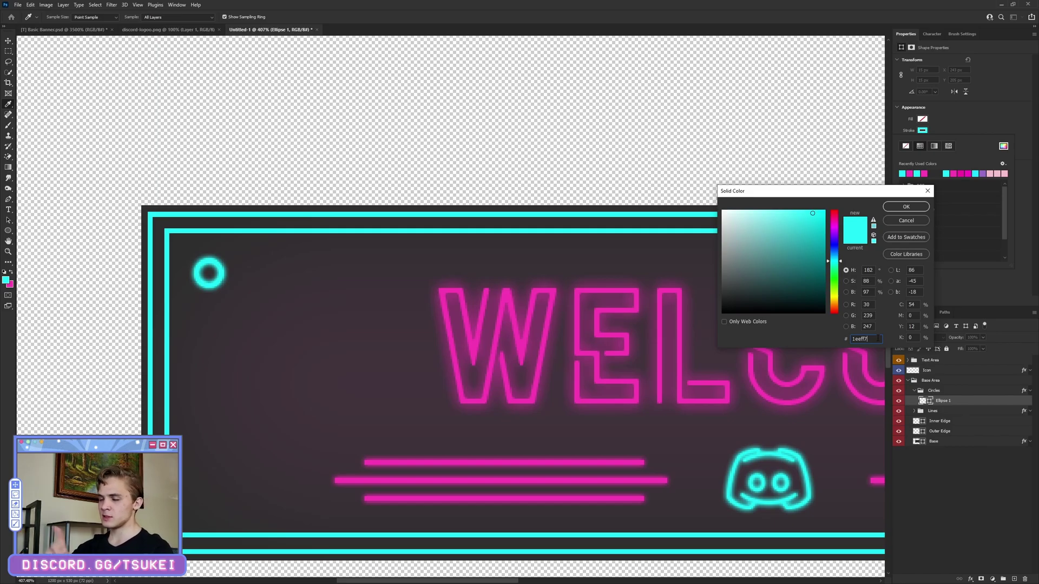
left_click(907, 207)
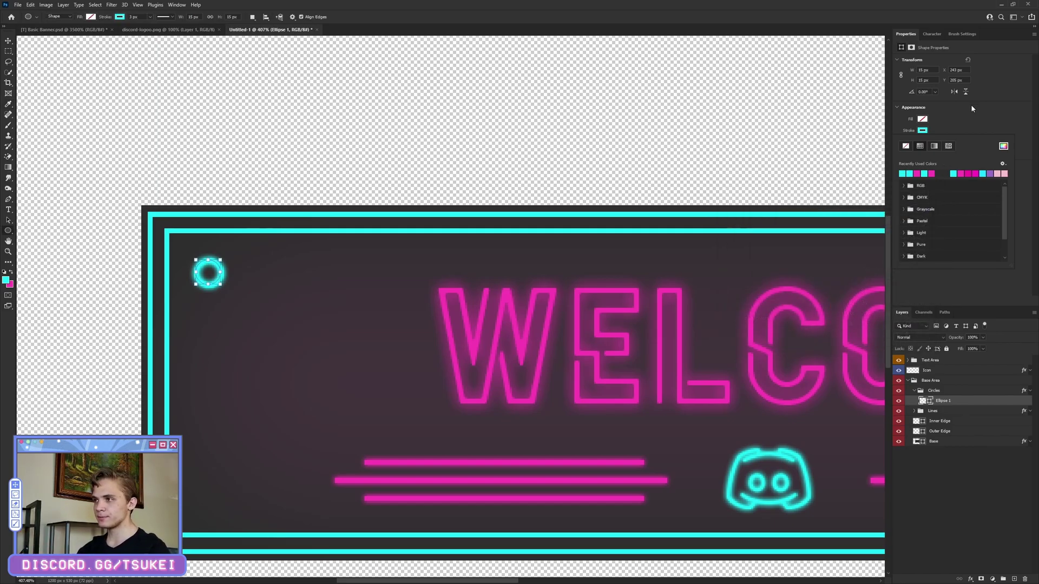
- Reposition the cyan circle into the banner's top-left corner
left_click(8, 44)
scroll(301, 336, "down", 3)
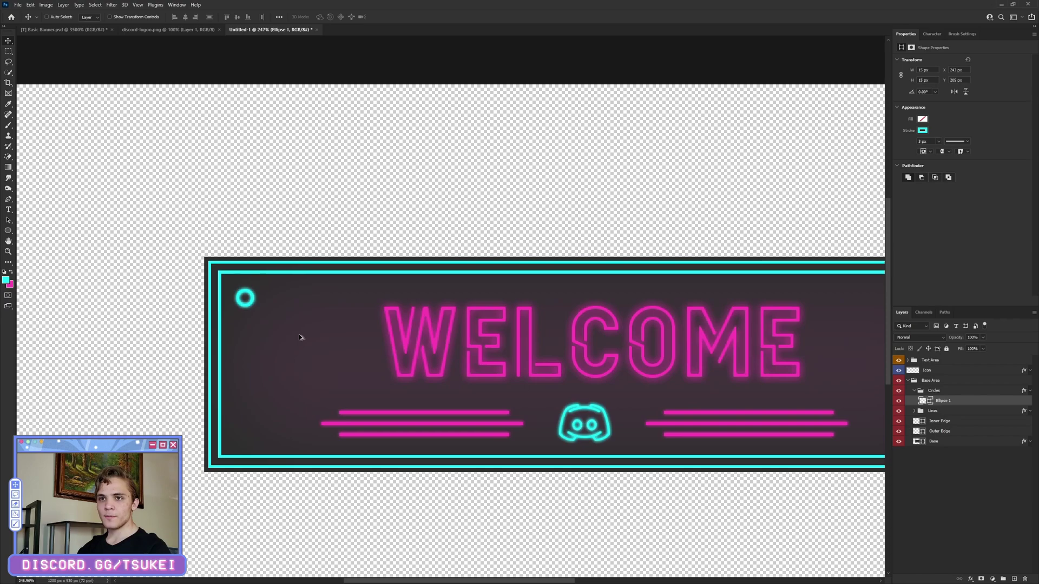
scroll(167, 304, "up", 5)
mouse_move(325, 282)
left_mouse_down()
mouse_move(334, 259)
mouse_move(337, 272)
mouse_move(316, 270)
mouse_move(332, 282)
left_mouse_up()
key("ctrl+t")
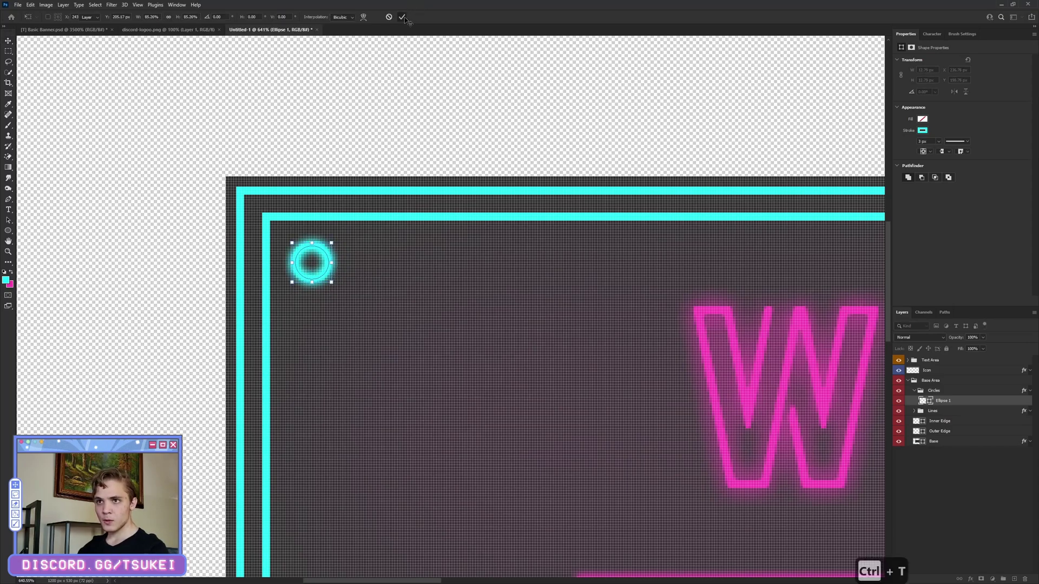
left_click(402, 17)
scroll(377, 404, "down", 3)
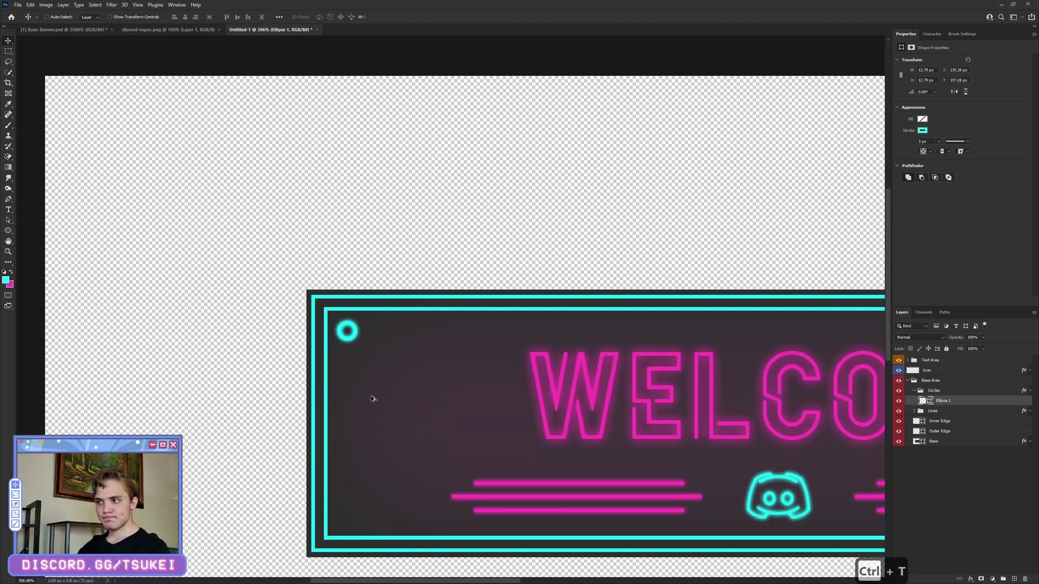
scroll(342, 331, "up", 5)
left_click_drag(342, 332, 513, 336)
- Duplicate the circle twice and line the copies up in a row to its right
key("ctrl+j")
scroll(513, 335, "down", 6)
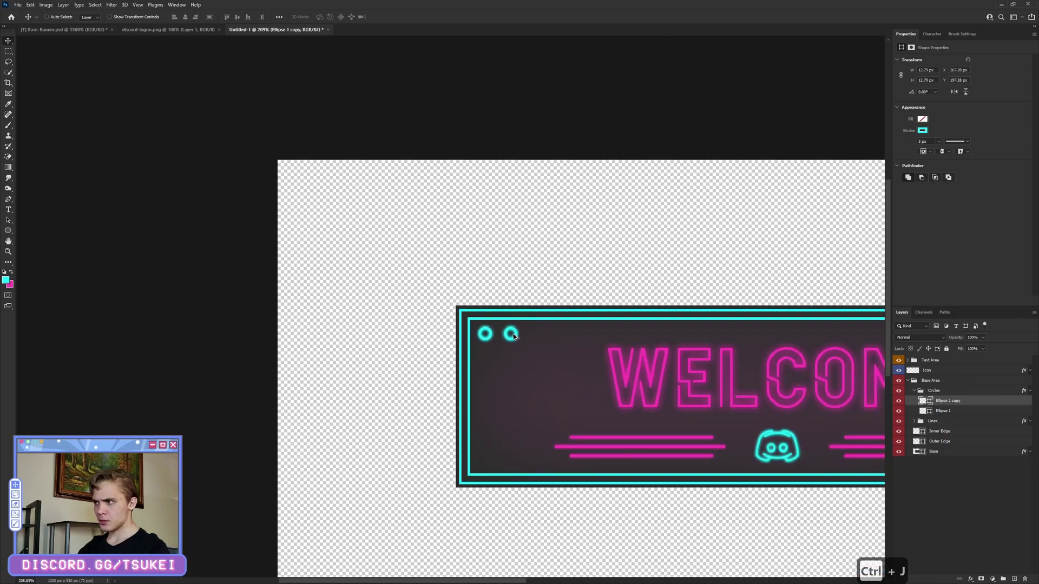
scroll(513, 336, "up", 4)
key("ctrl+j")
left_click_drag(501, 339, 560, 338)
key("ctrl+0")
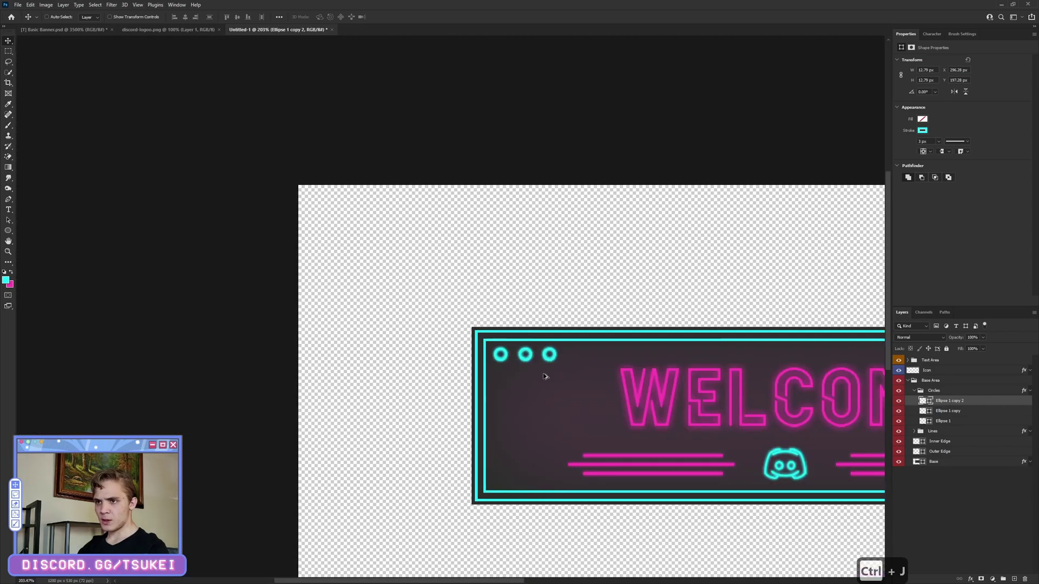
key("ctrl+plus")
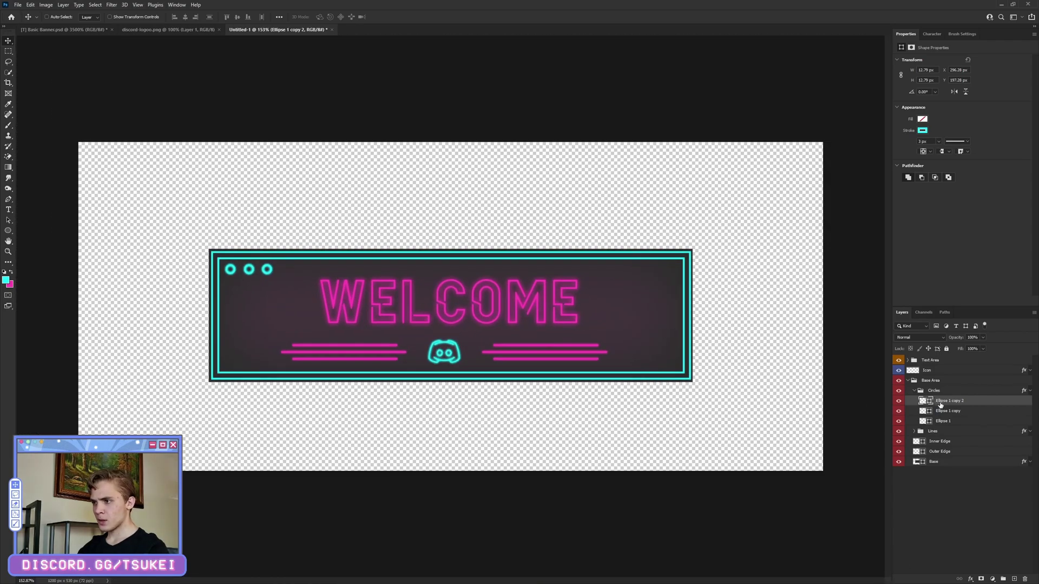
- Group the three circle layers and name the group 'Left'
left_click(948, 424, "shift")
key("ctrl+g")
double_click(939, 400)
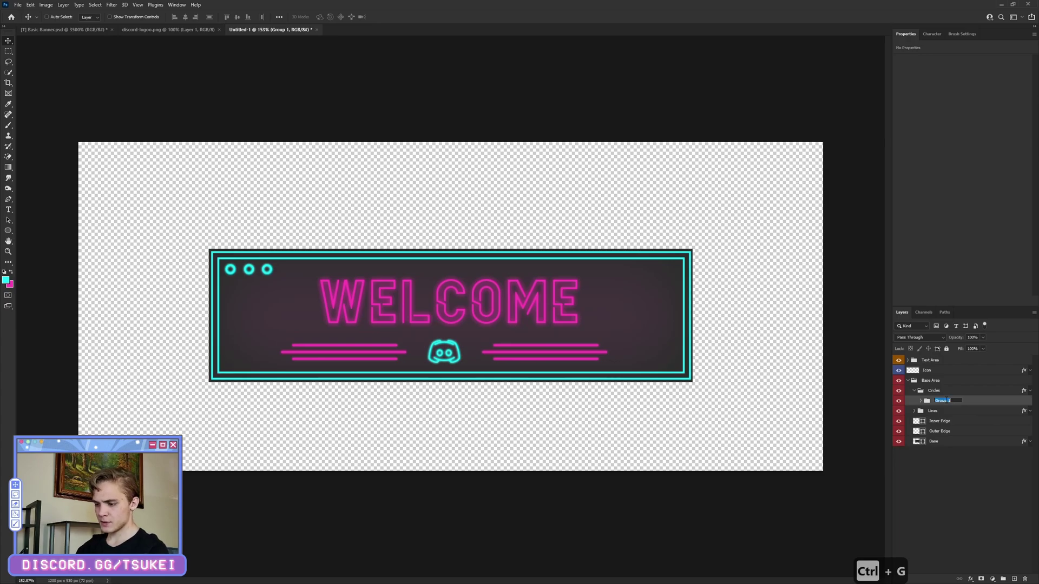
type("Left")
key("Return")
- Duplicate the Left group as 'Right' and move it to the banner's top-right corner
key("ctrl+j")
double_click(939, 400)
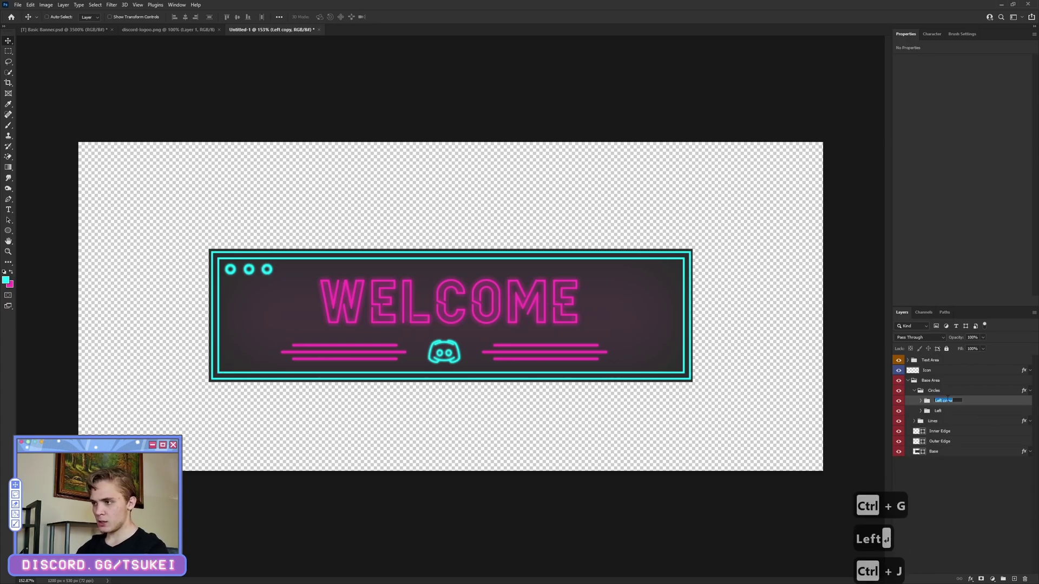
type("Right")
key("Return")
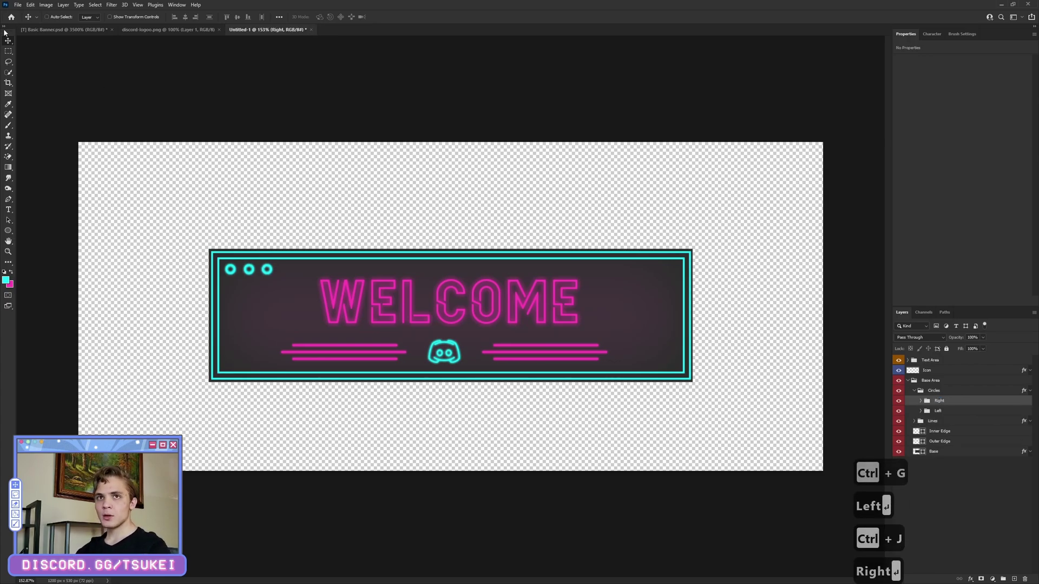
left_click_drag(234, 223, 627, 370)
scroll(838, 305, "down", 3)
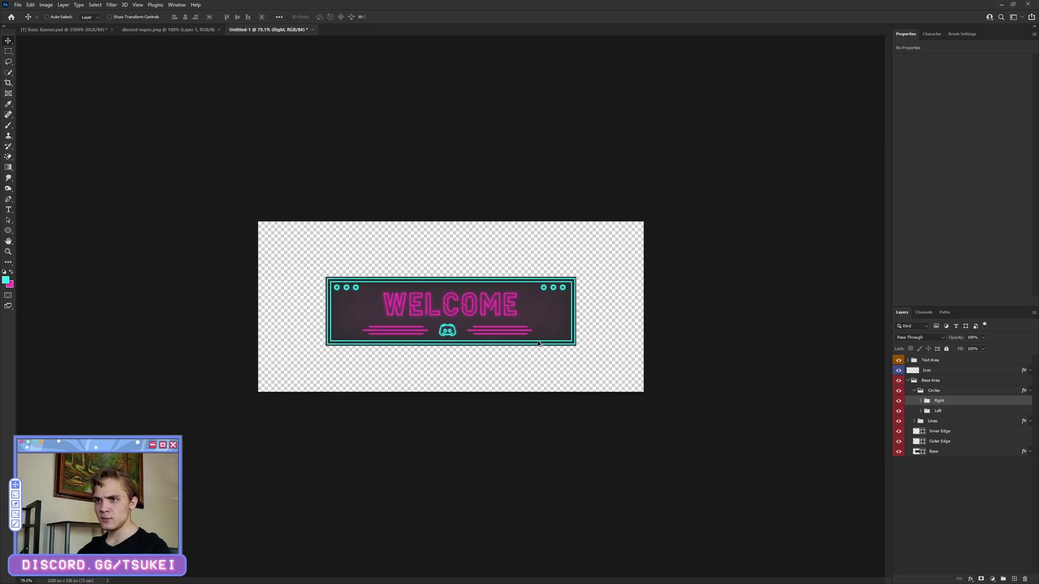
scroll(838, 305, "up", 2)
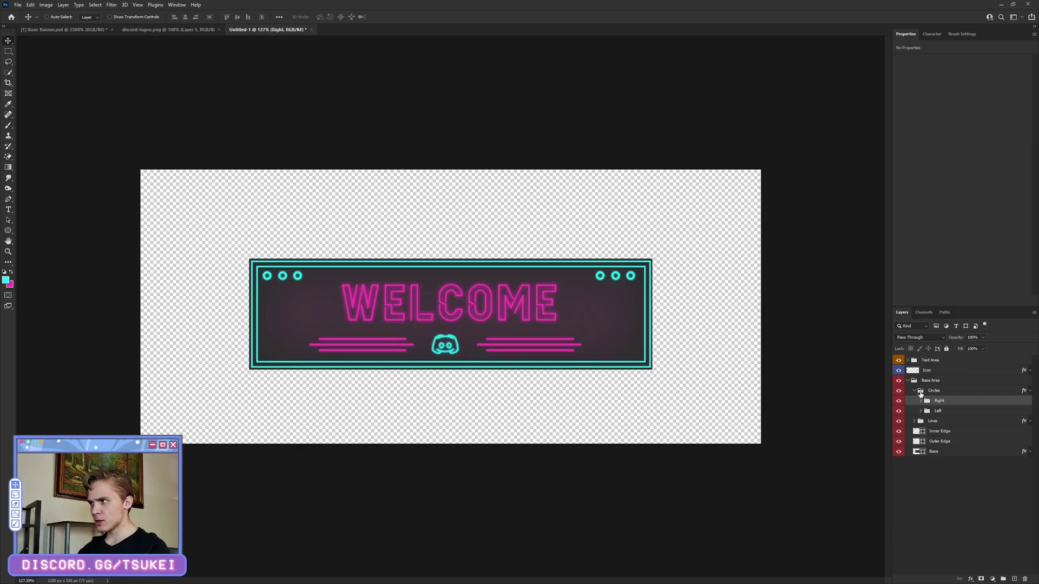
- Collapse the Circles and Base Area groups in the Layers panel
left_click(915, 392)
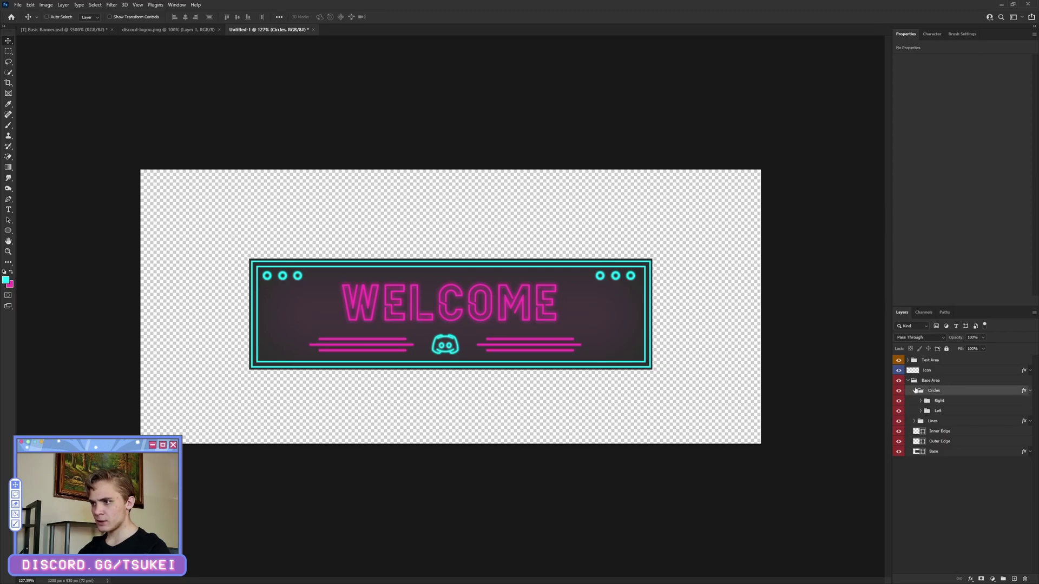
left_click(915, 391)
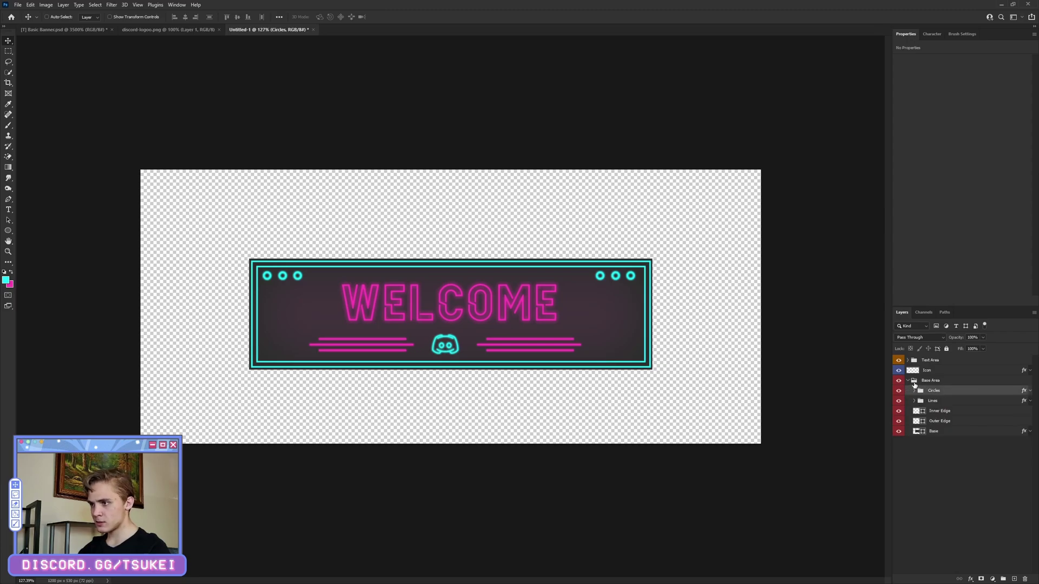
left_click(923, 419)
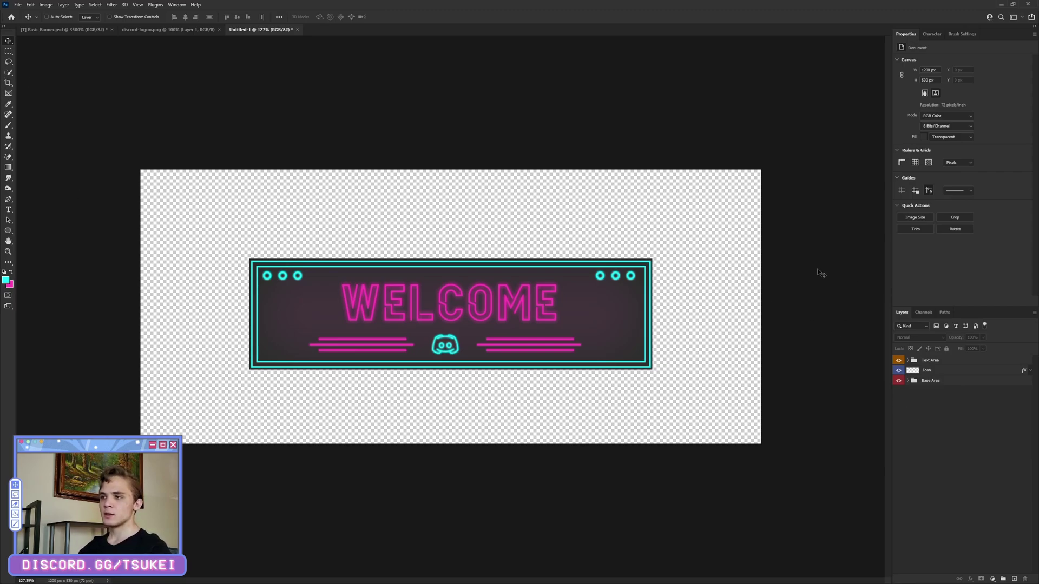
- Copy Merged a selection of the whole banner and paste it into a new 780×215 document
left_click(8, 52)
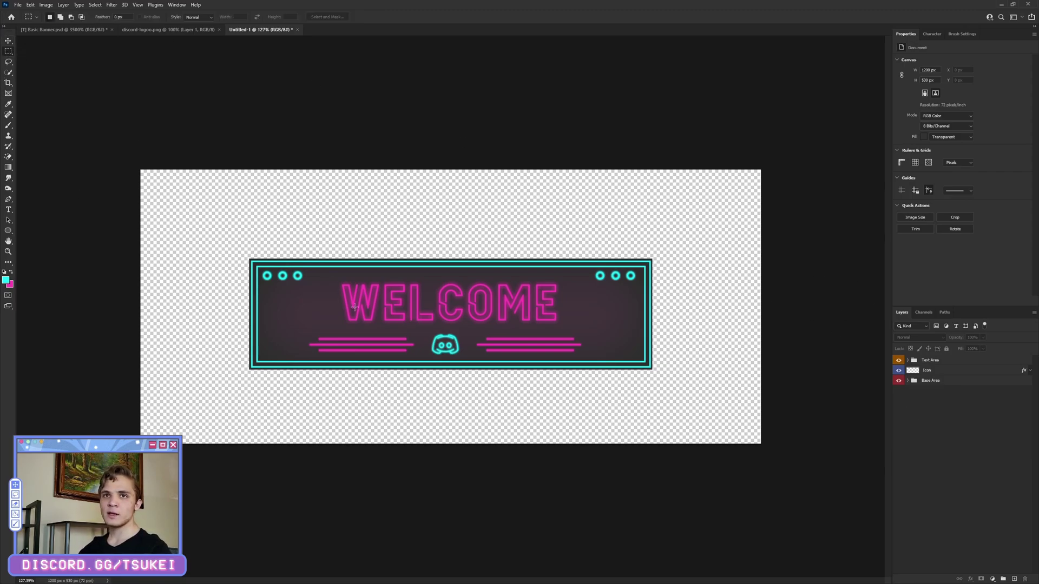
left_click_drag(222, 244, 665, 382)
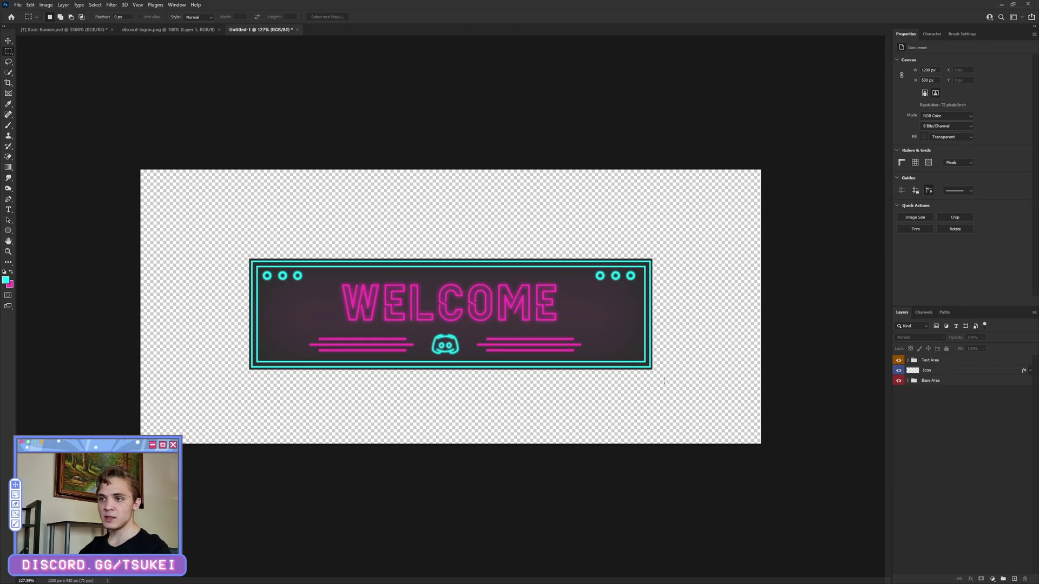
left_click(31, 4)
left_click(49, 68)
left_click(18, 5)
left_click(38, 13)
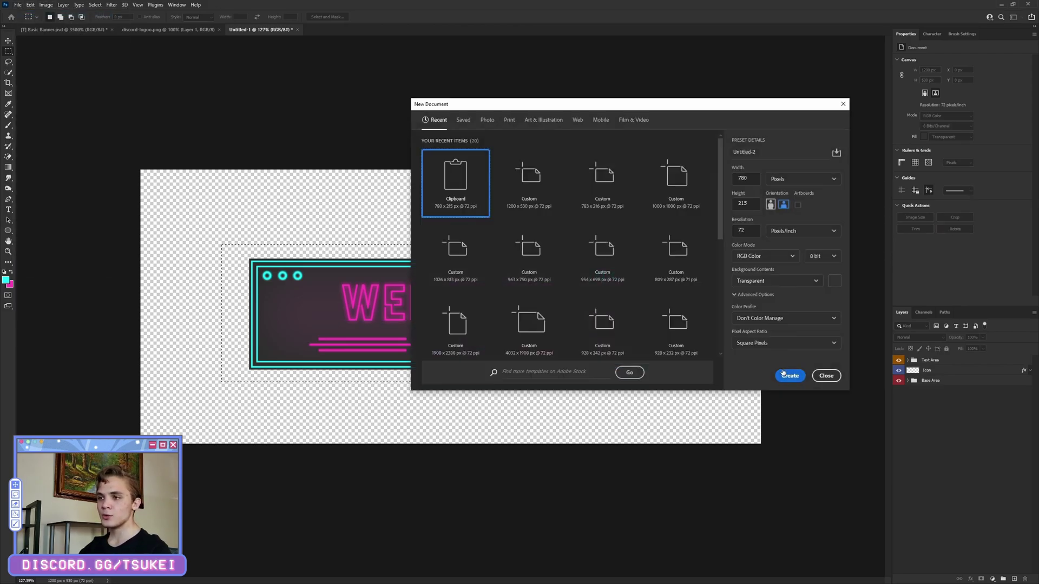
left_click(788, 374)
key("ctrl+v")
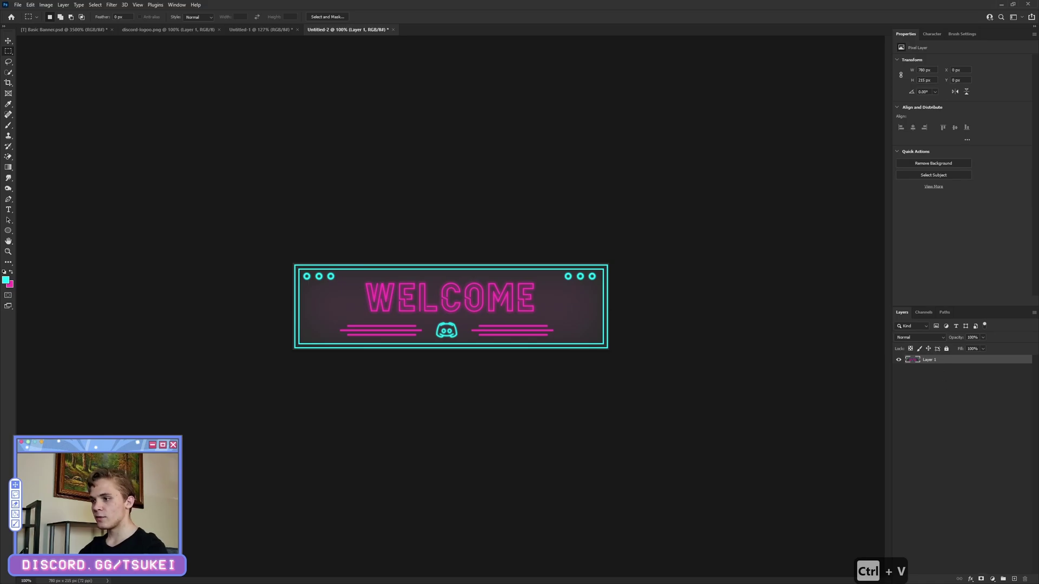
- Open File > Export > Save for Web (Legacy) for the new banner document
left_click(19, 4)
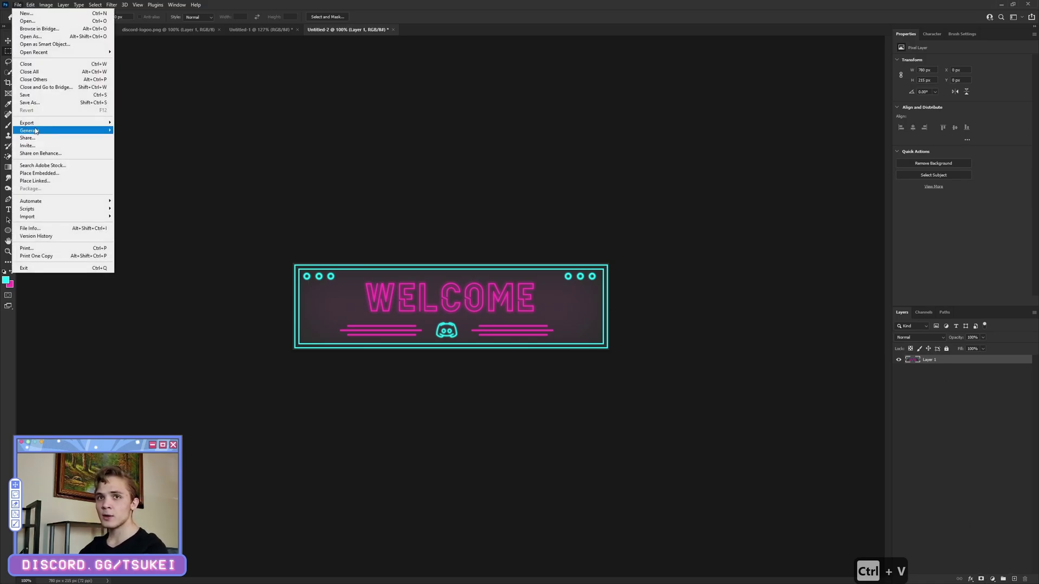
mouse_move(38, 123)
left_click(167, 155)
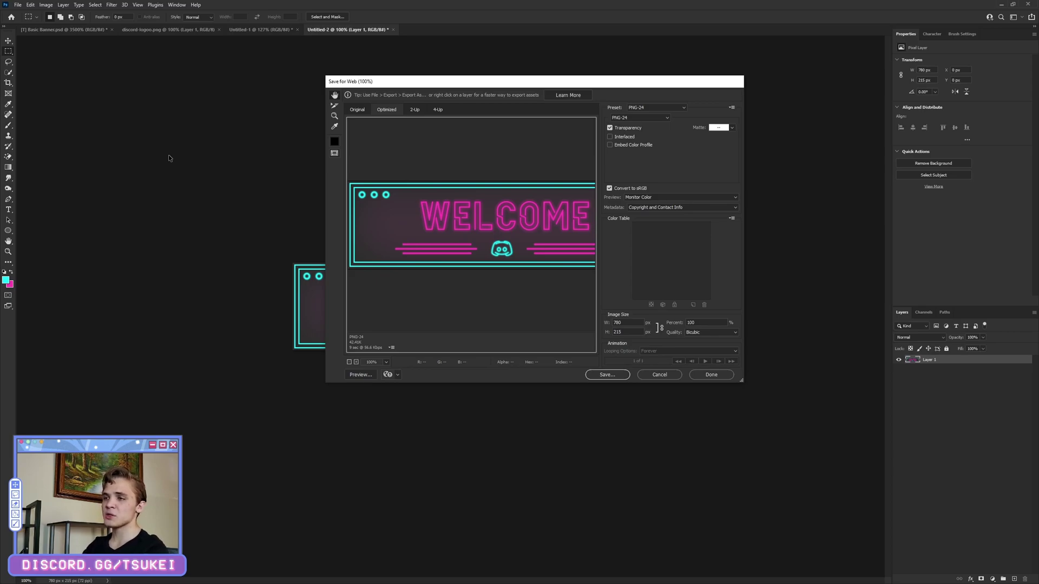
- Cancel the Save for Web dialog, then dismiss the File menu without choosing anything
left_click(660, 374)
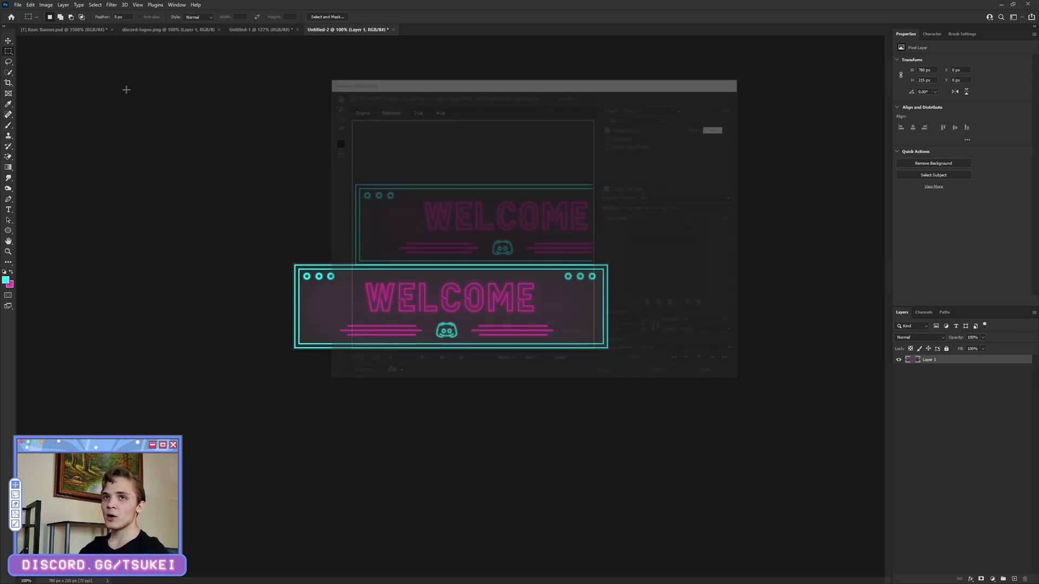
left_click(18, 4)
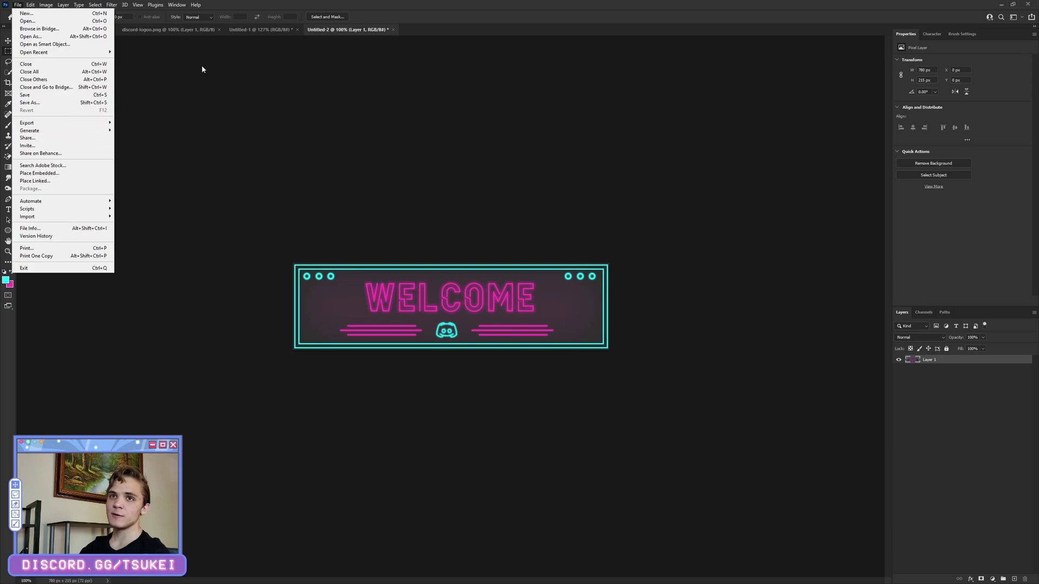
left_click(503, 4)
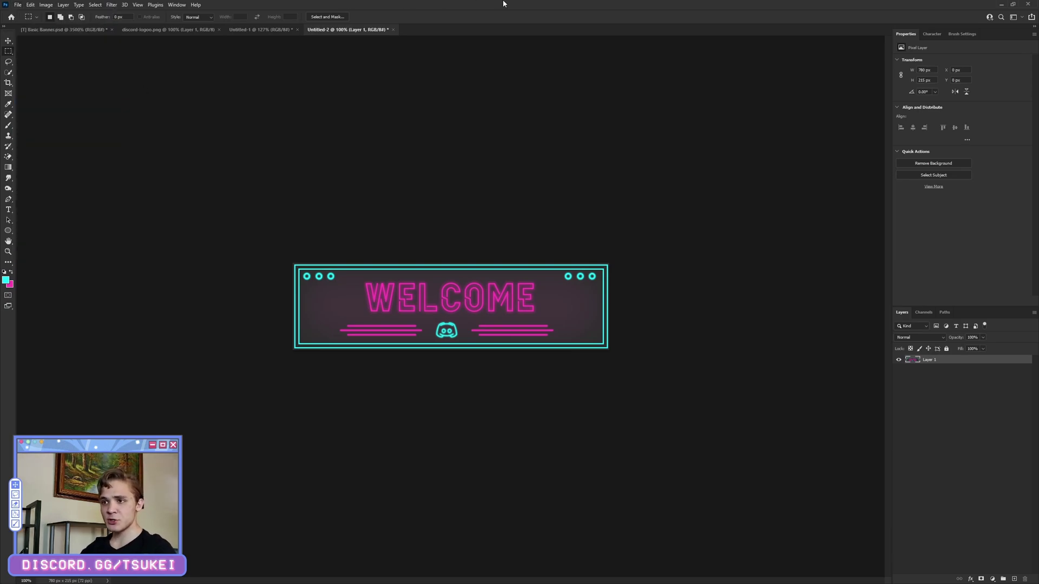